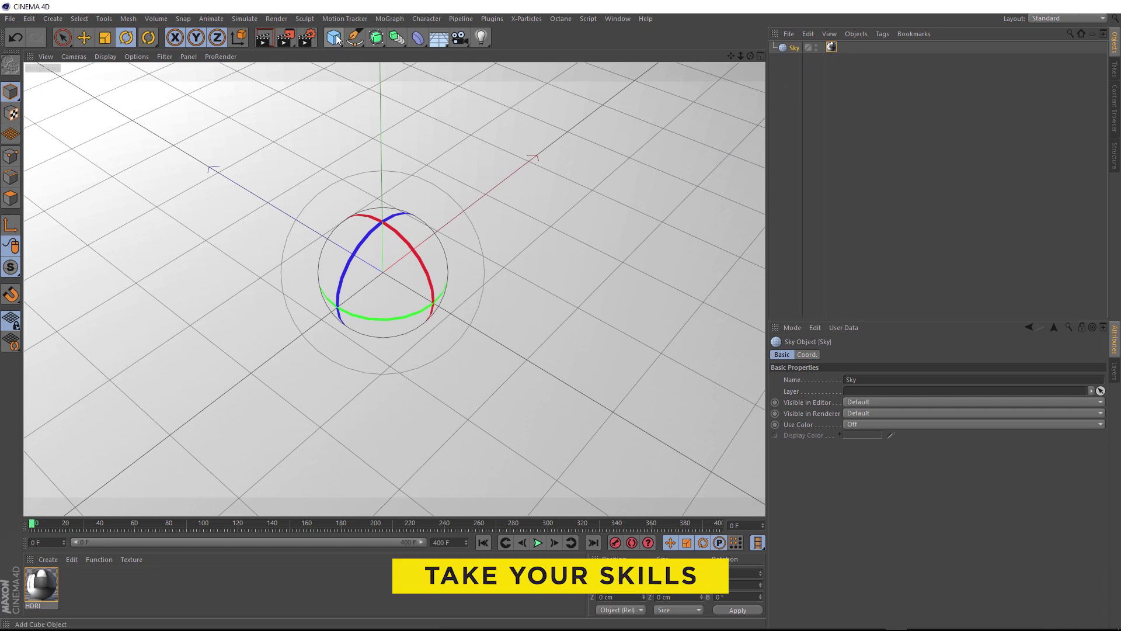
Add a plane and give it a Displacer deformer as its child
drag(334, 38, 443, 69)
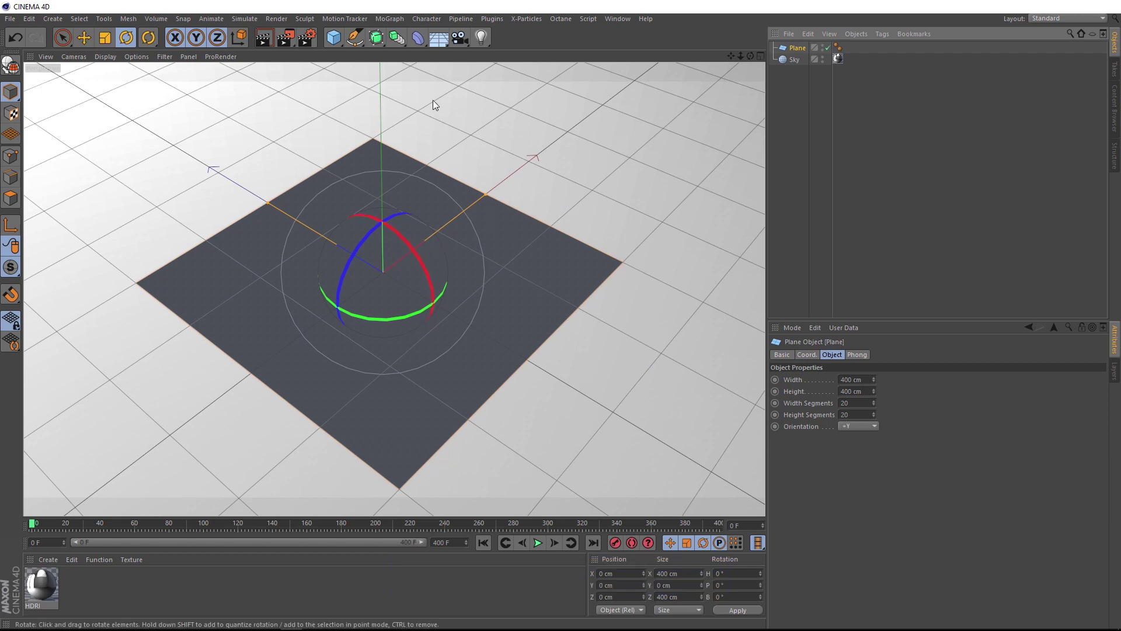
click(420, 39)
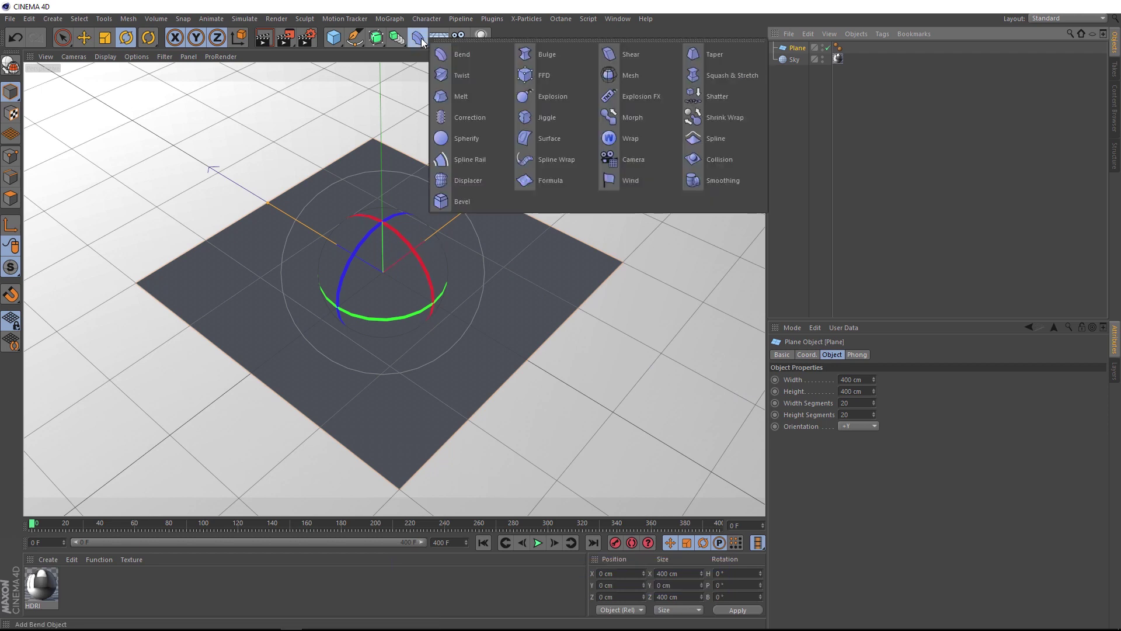
shift+click(490, 182)
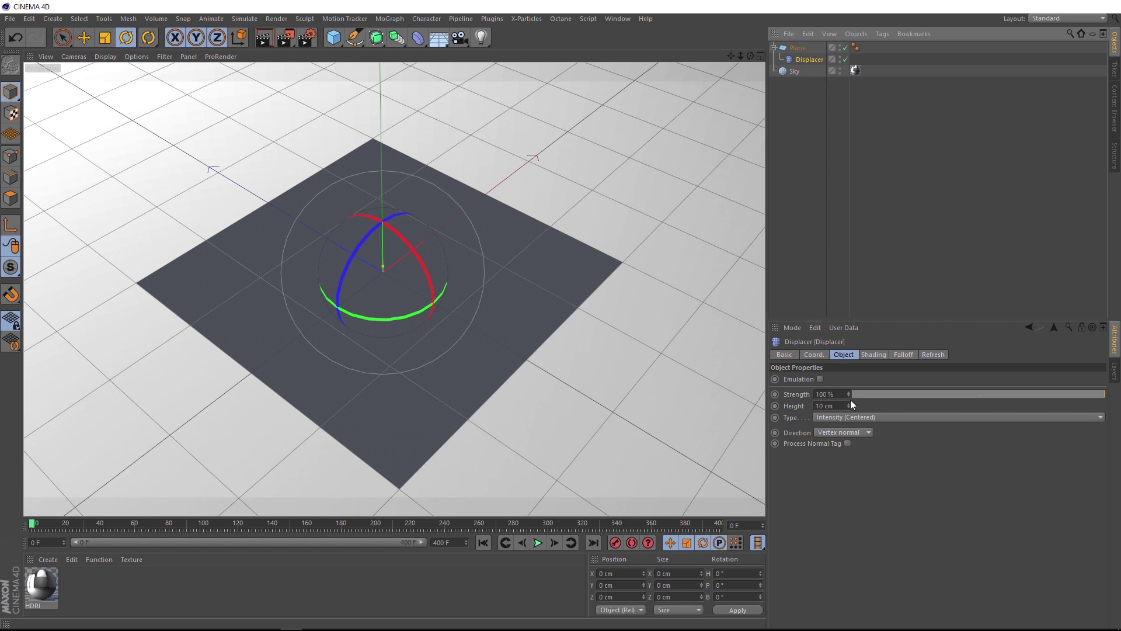
Assign a Noise shader to the Displacer's shading and switch the viewport display to Gouraud Shading (Lines)
click(879, 353)
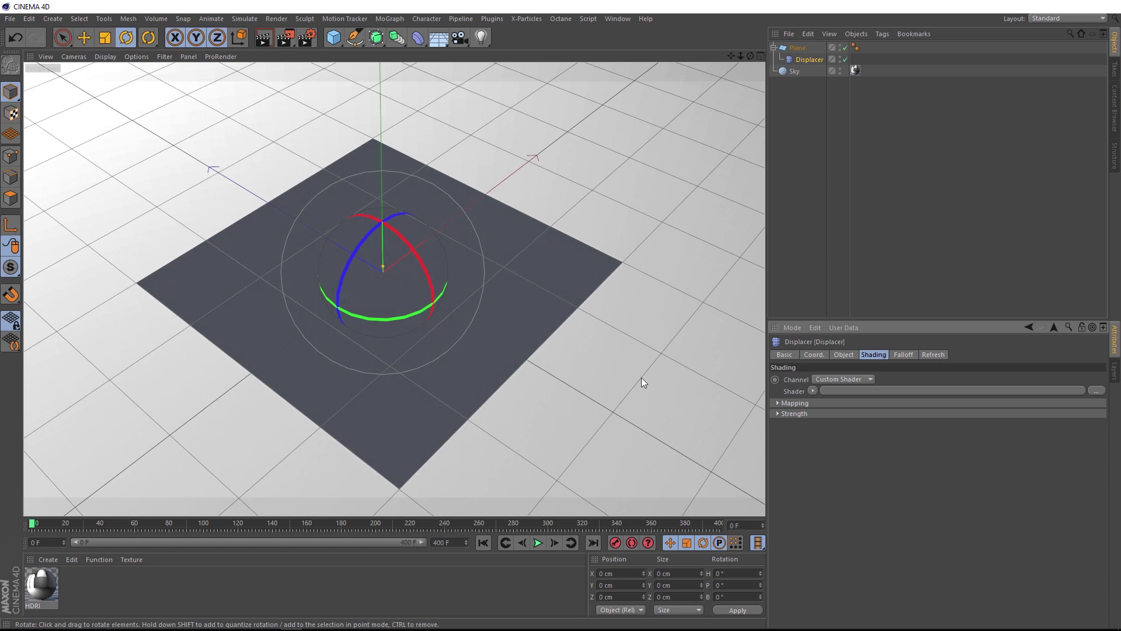
click(812, 391)
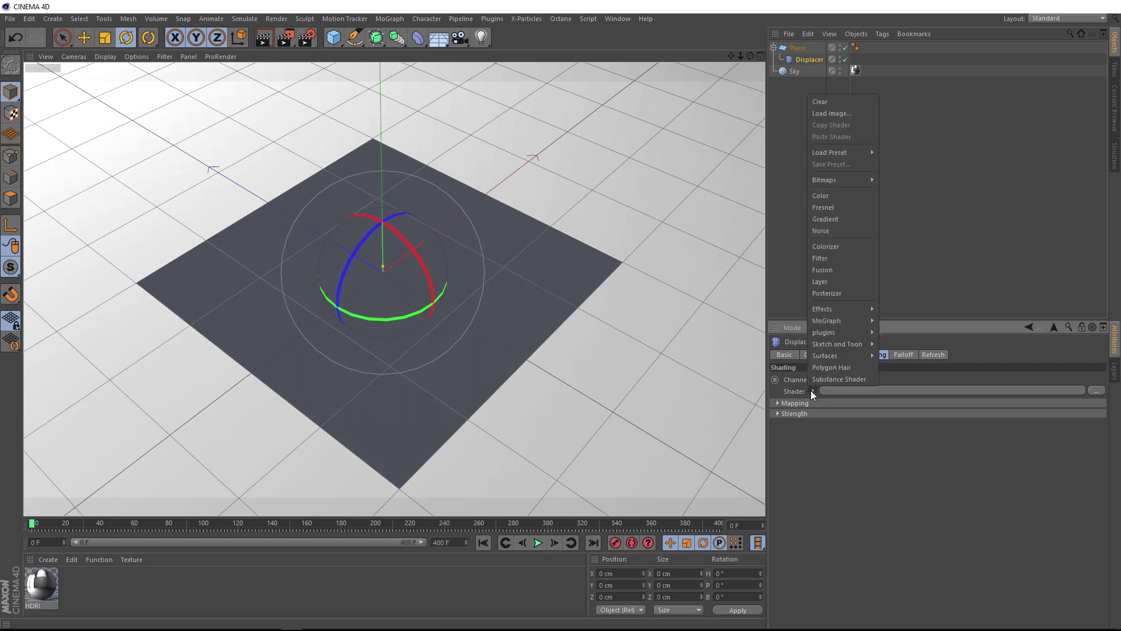
click(834, 232)
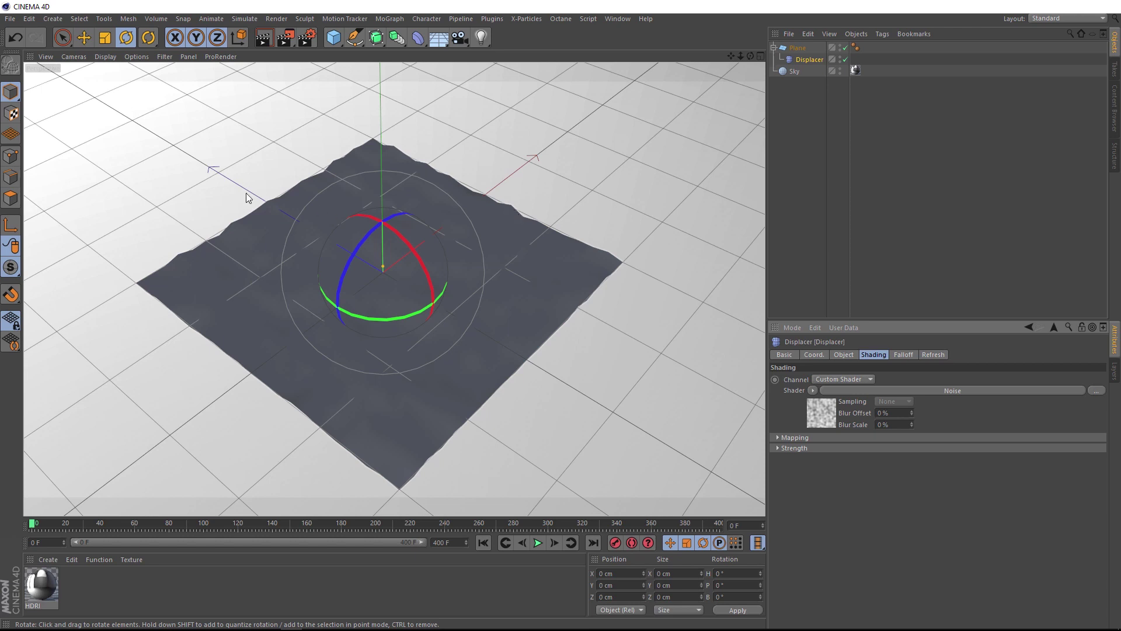
click(105, 57)
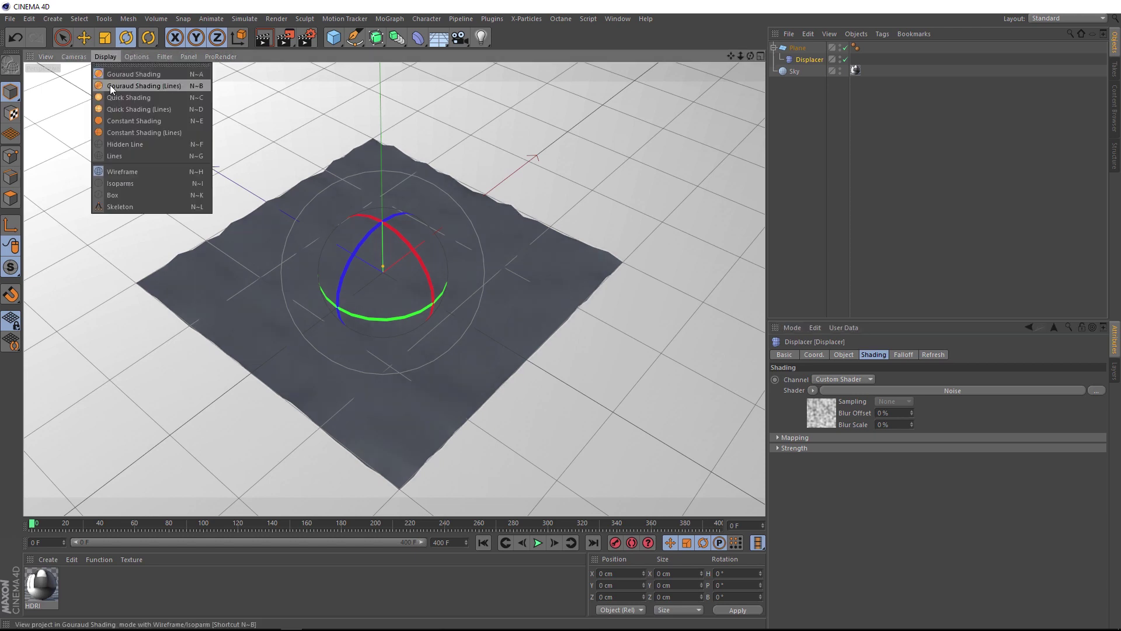
click(112, 87)
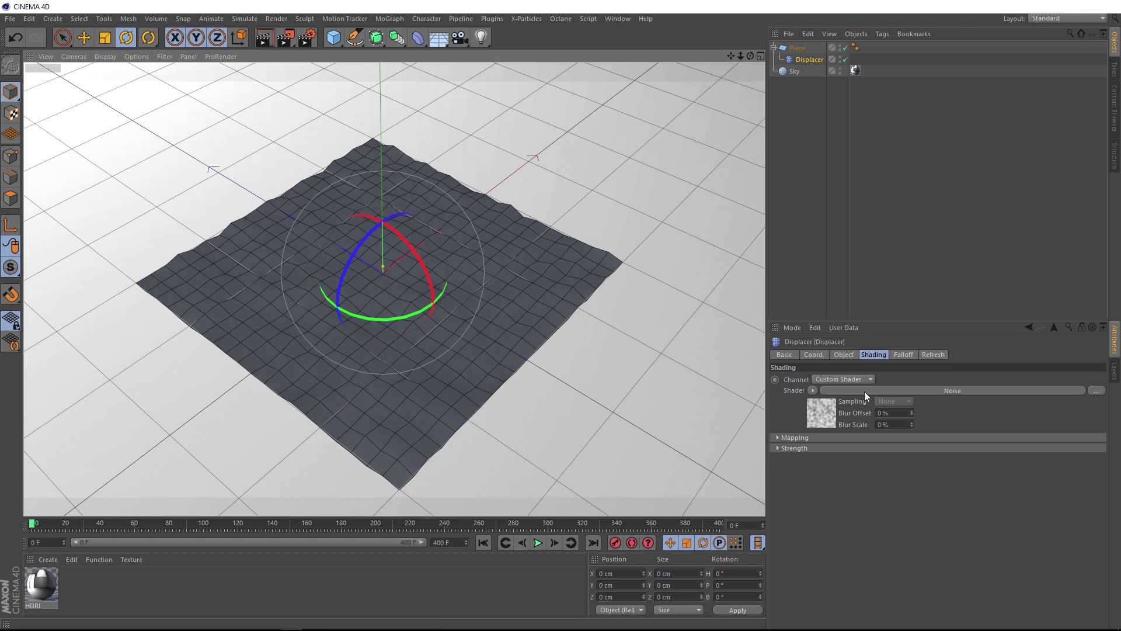
Set the Noise shader's Global Scale to 1000% and Animation Speed to 1, and play the animation
click(893, 391)
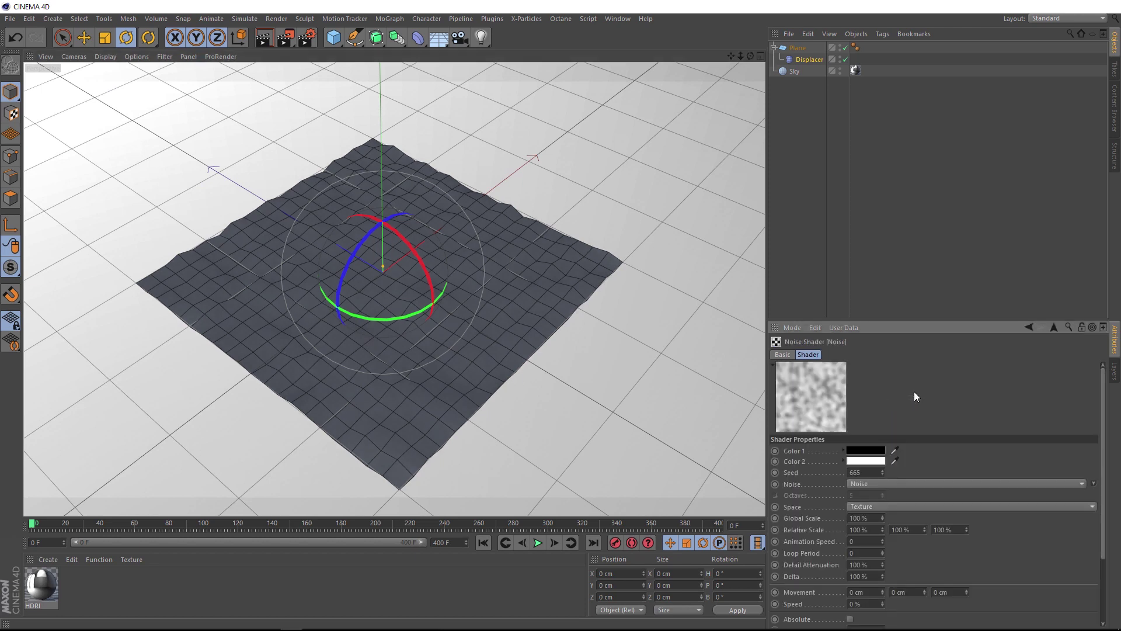
scroll(981, 383, down, 3)
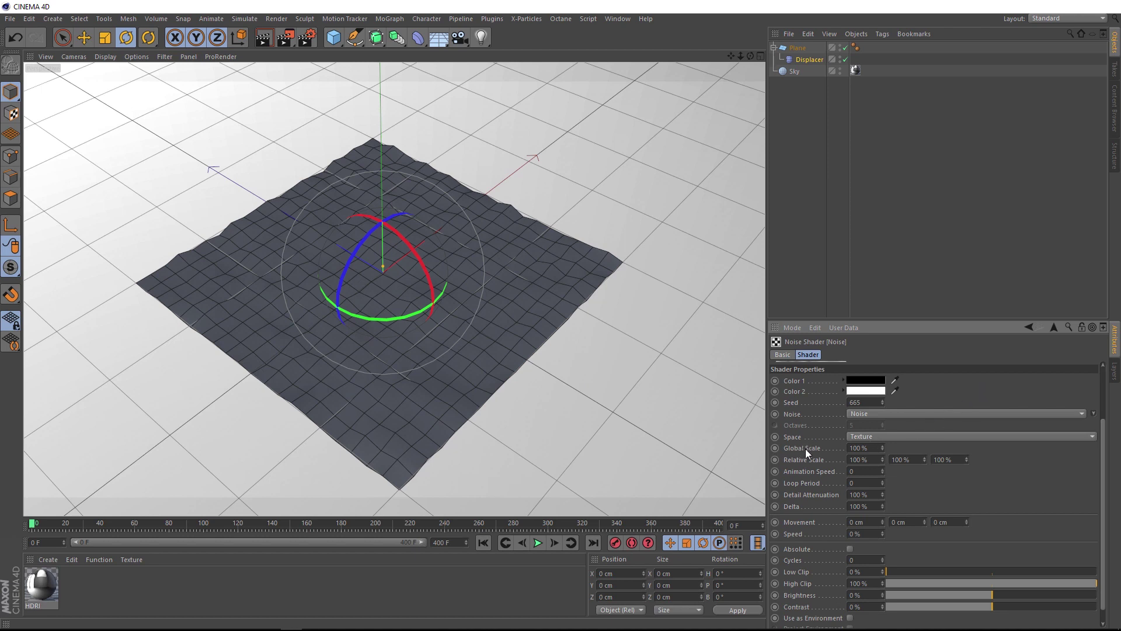
click(859, 447)
text(1000)
key(Return)
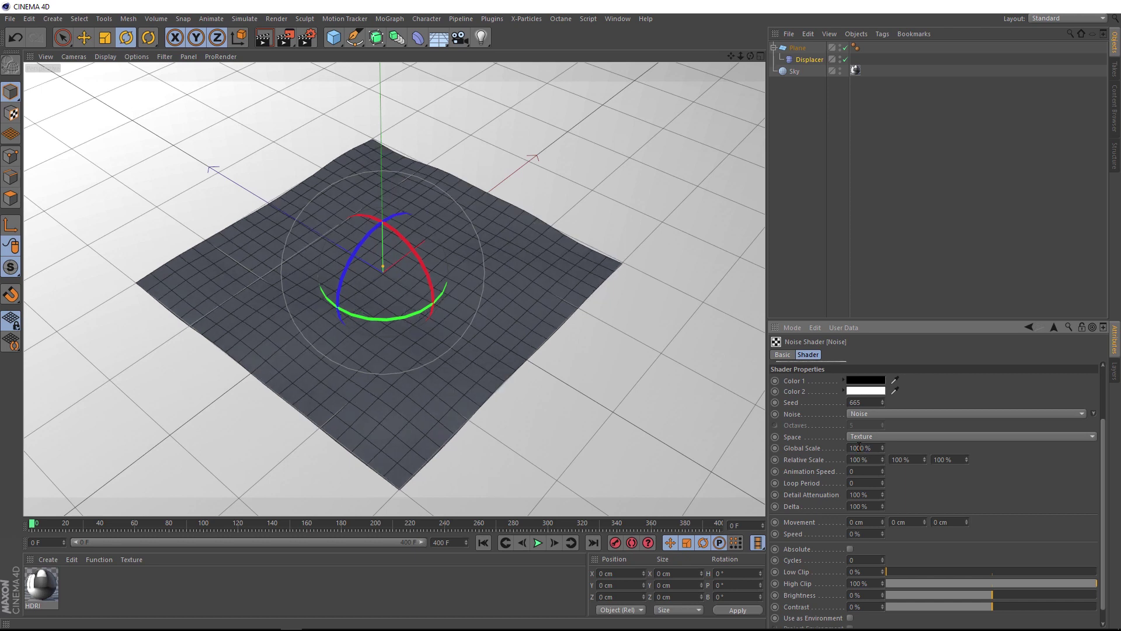
click(853, 470)
text(1)
click(537, 542)
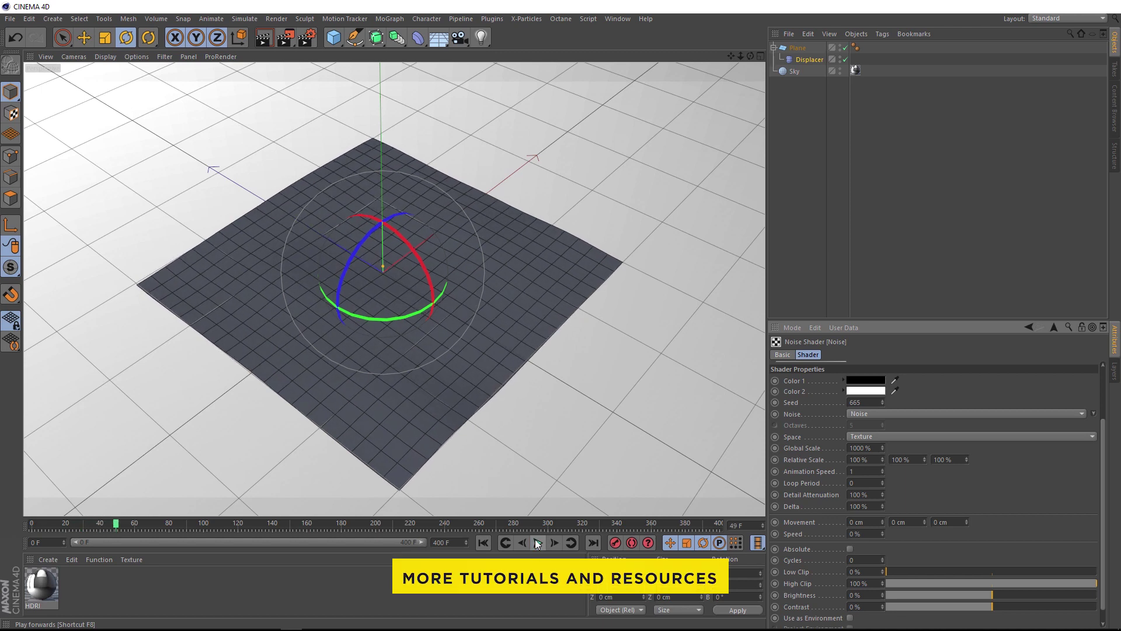
Set the Displacer's height to 150 cm
click(812, 59)
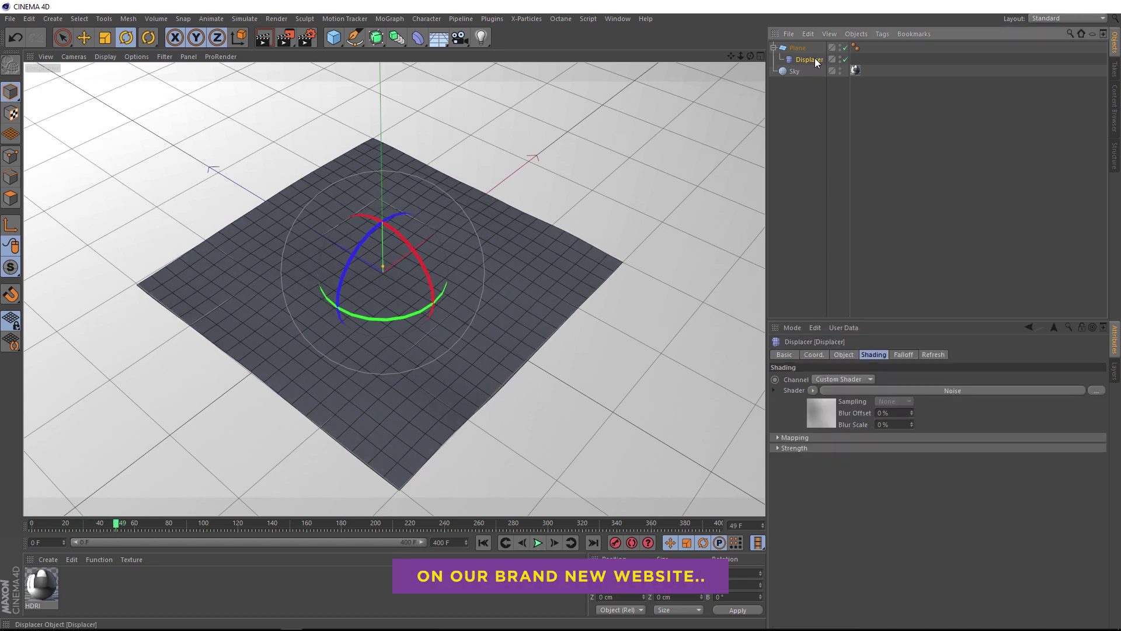
click(844, 354)
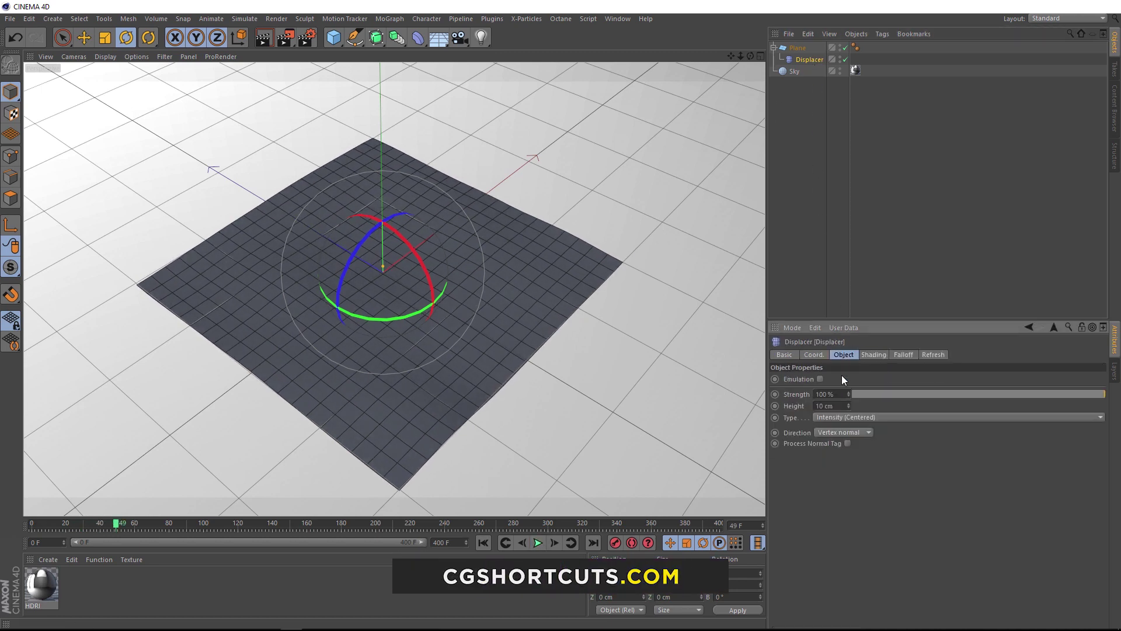
click(821, 406)
text(0)
key(Return)
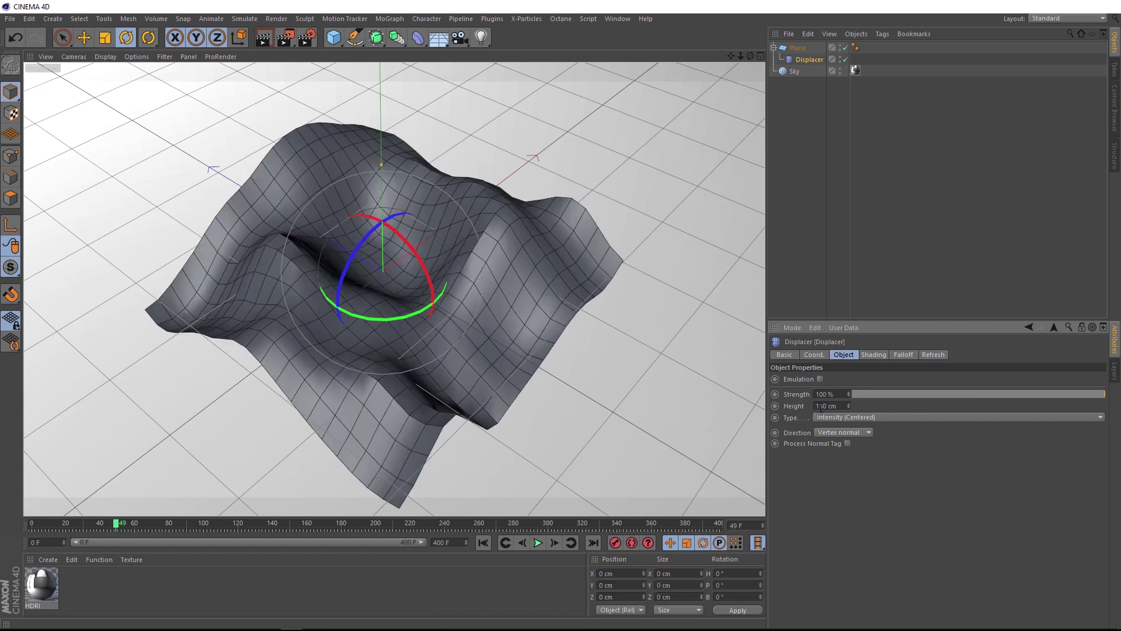
Play the displaced plane's animation from the first frame, stop it, and return to frame 0
click(484, 542)
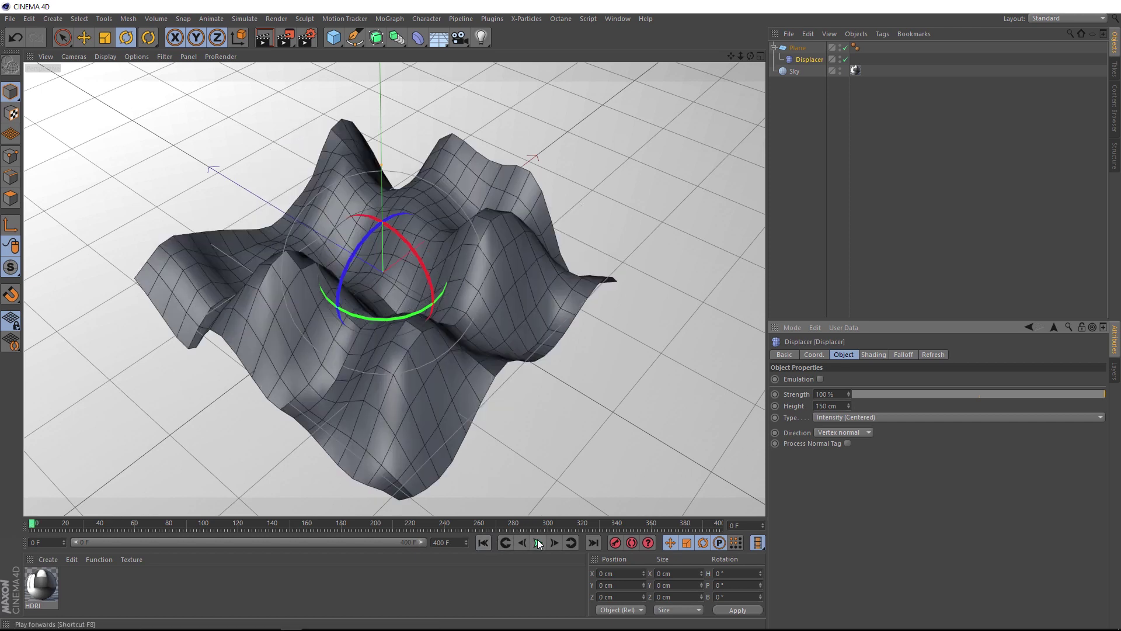
click(539, 544)
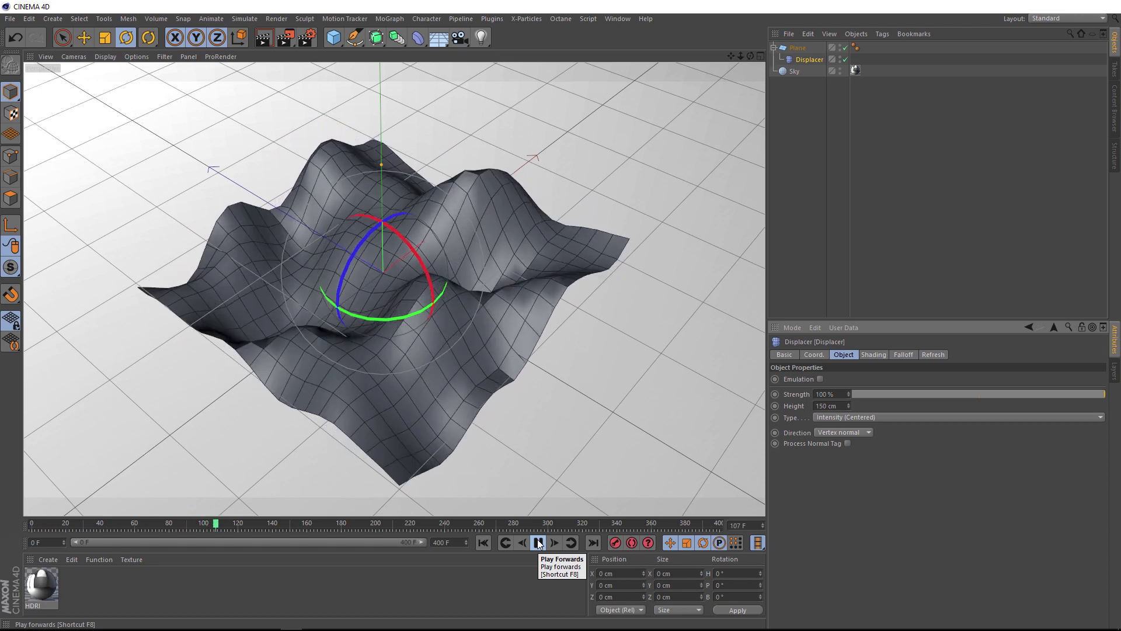
click(539, 544)
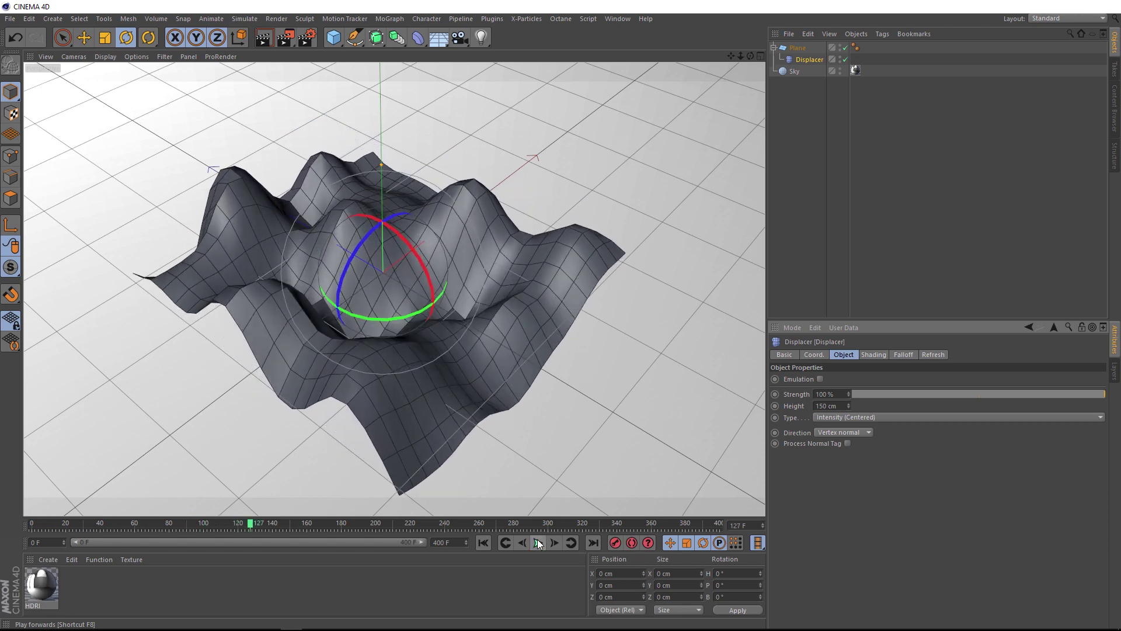
click(483, 543)
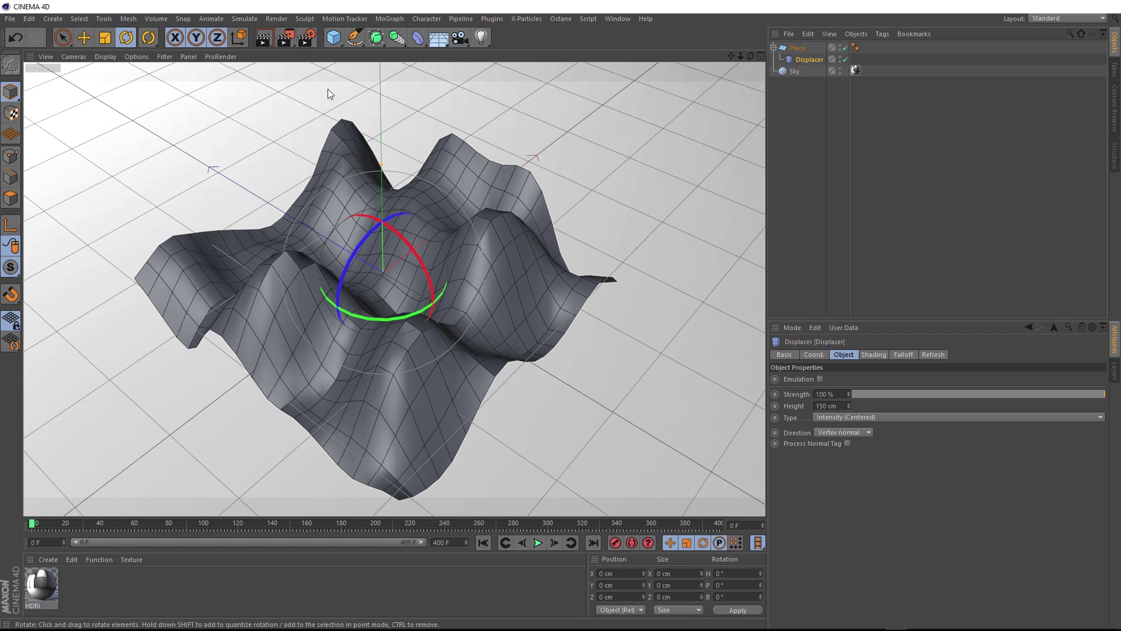
Add a sphere to the scene and disable the plane to see the sphere alone
click(334, 37)
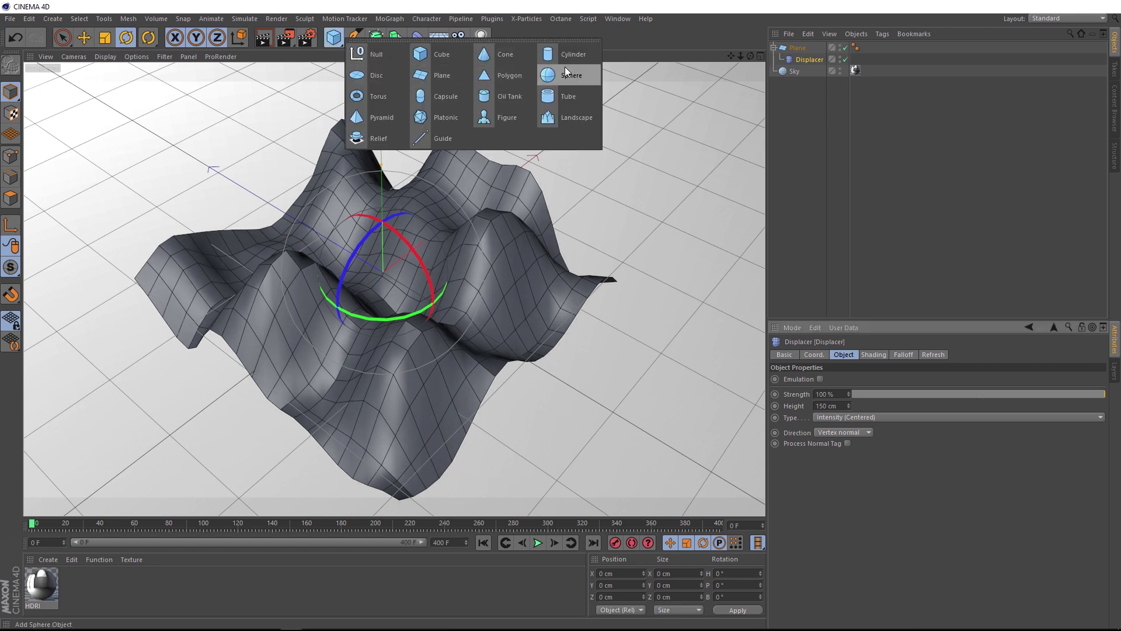
click(578, 72)
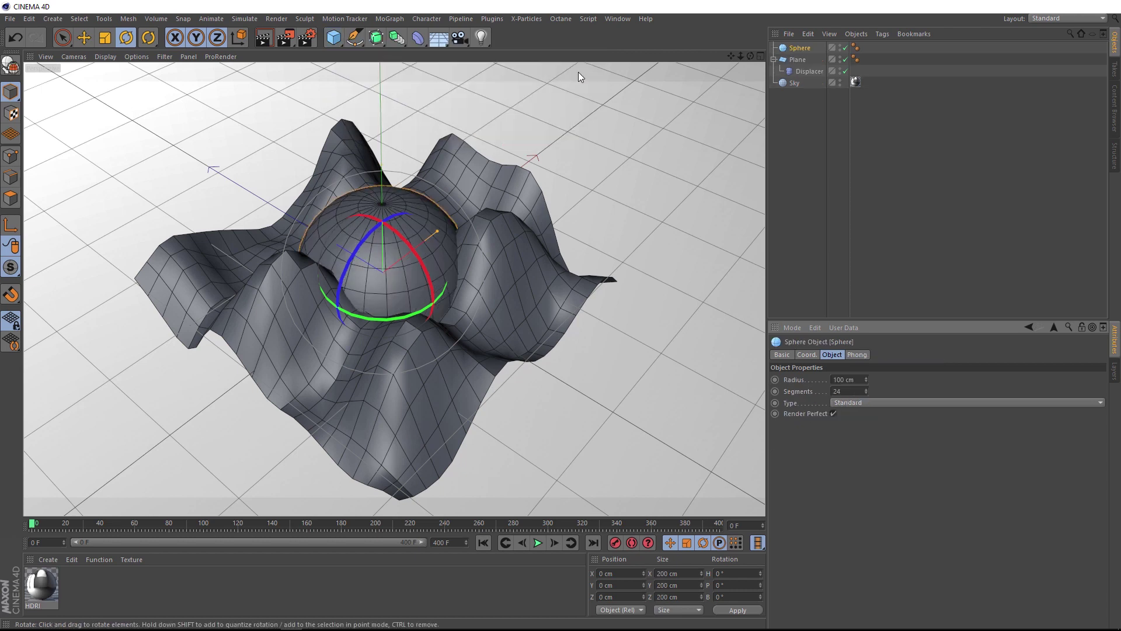
click(845, 59)
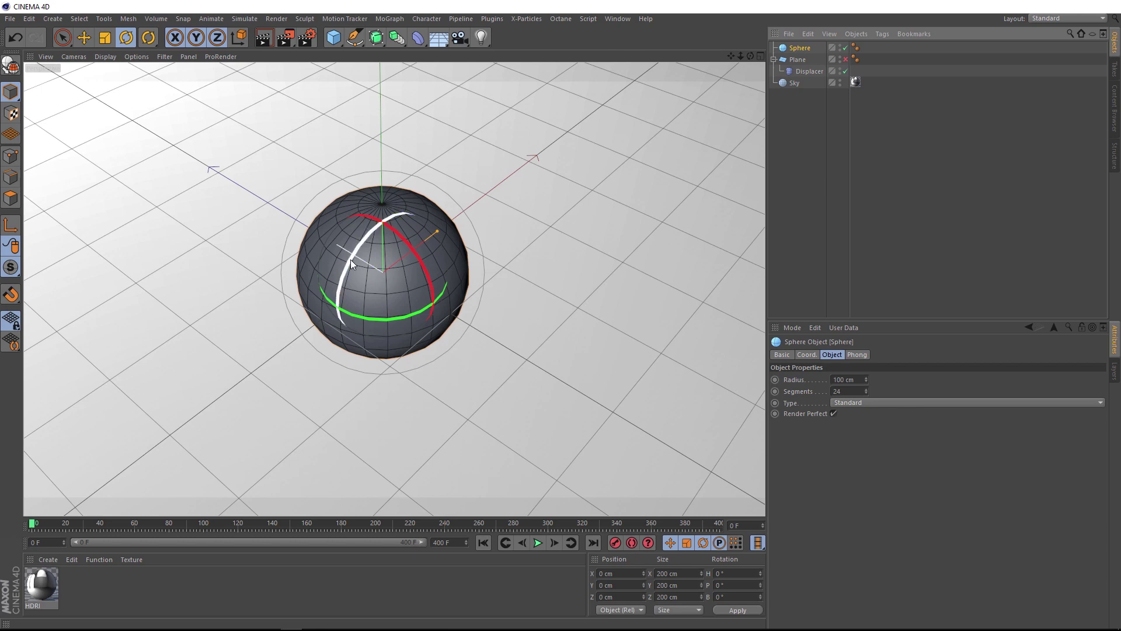
Set the sphere's segments to 12 and its type to Octahedron
double_click(848, 390)
text(12)
key(Return)
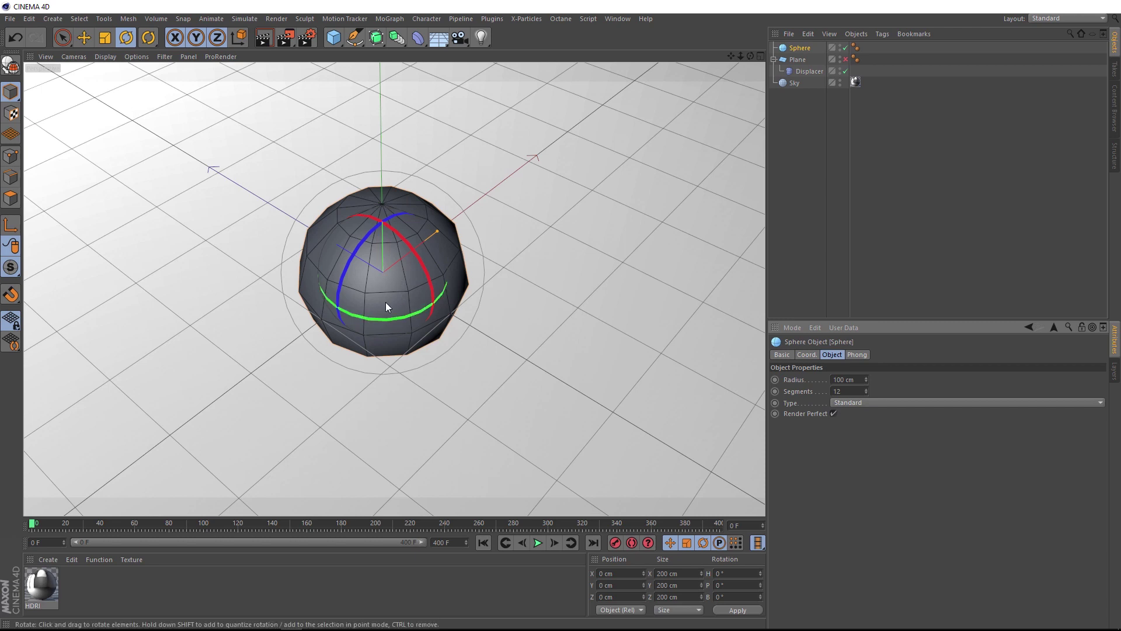
click(850, 402)
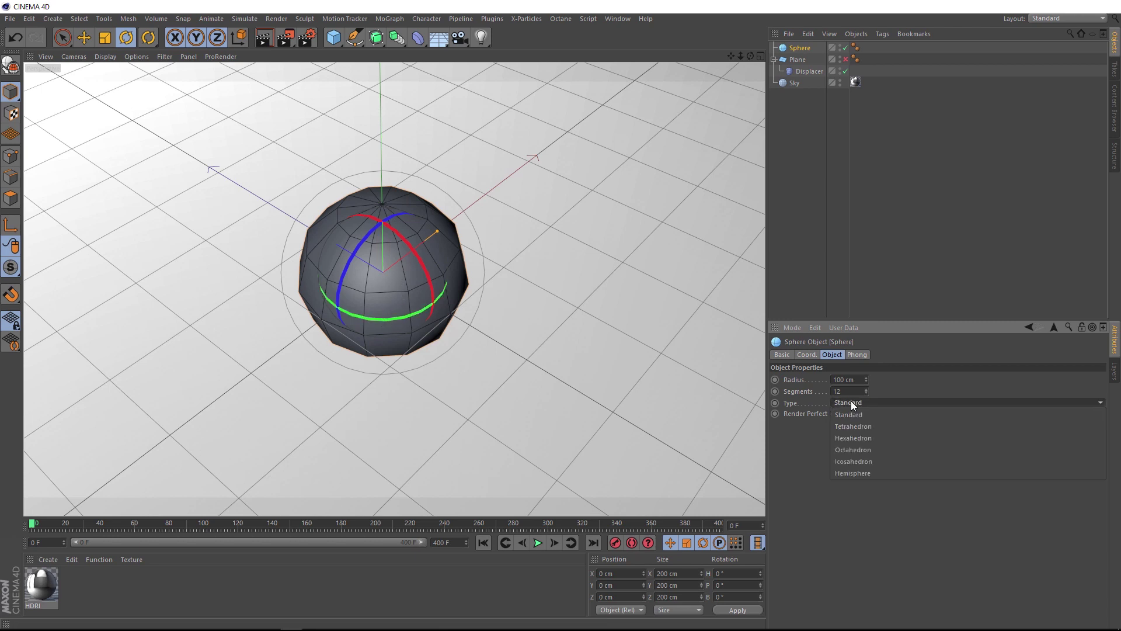
click(850, 449)
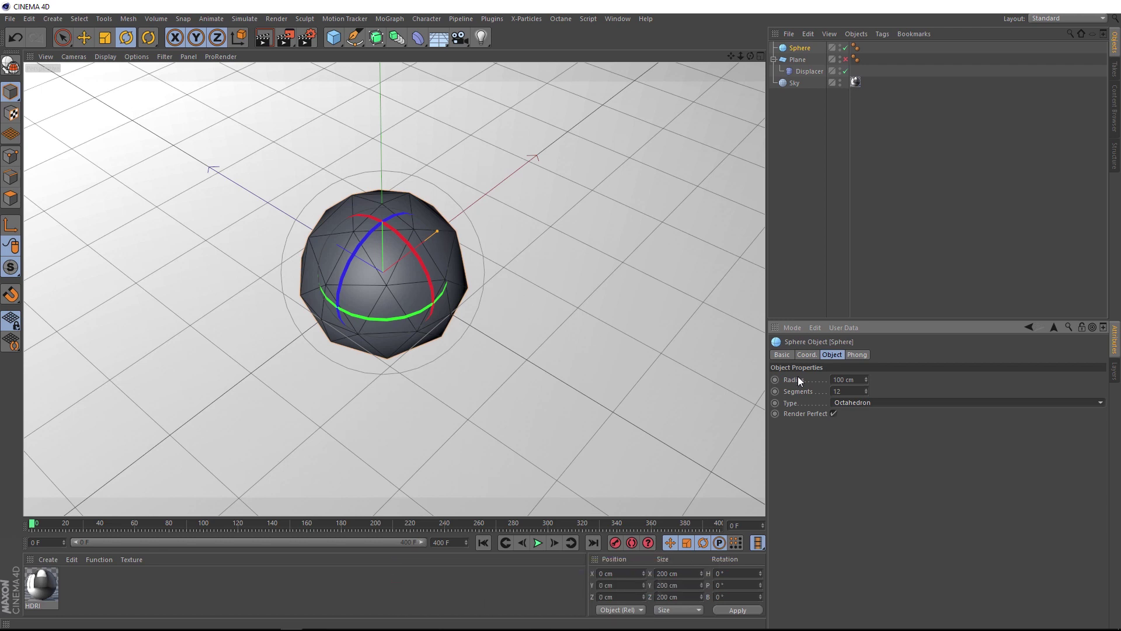
Set the sphere's radius to 5 cm and enable the plane again
click(831, 379)
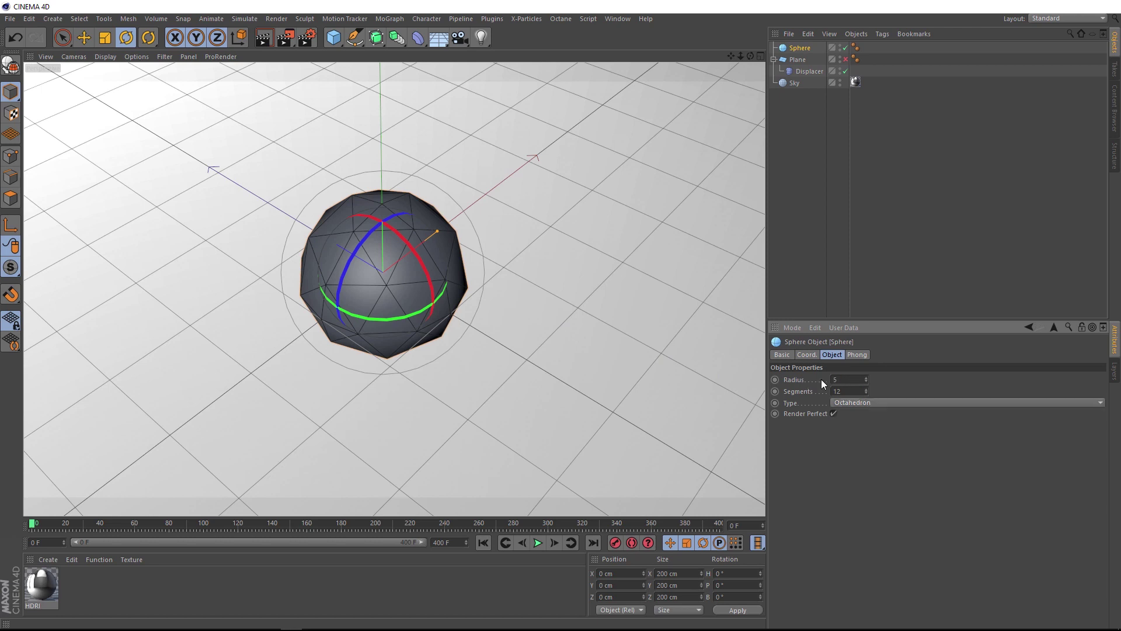
text(5)
key(Return)
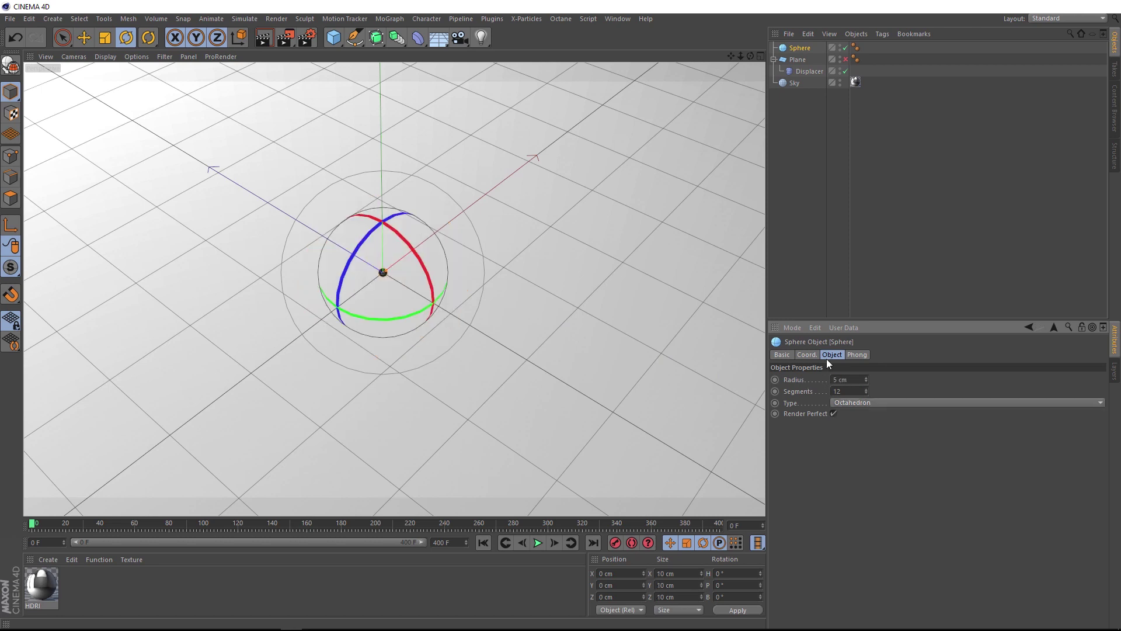
click(846, 59)
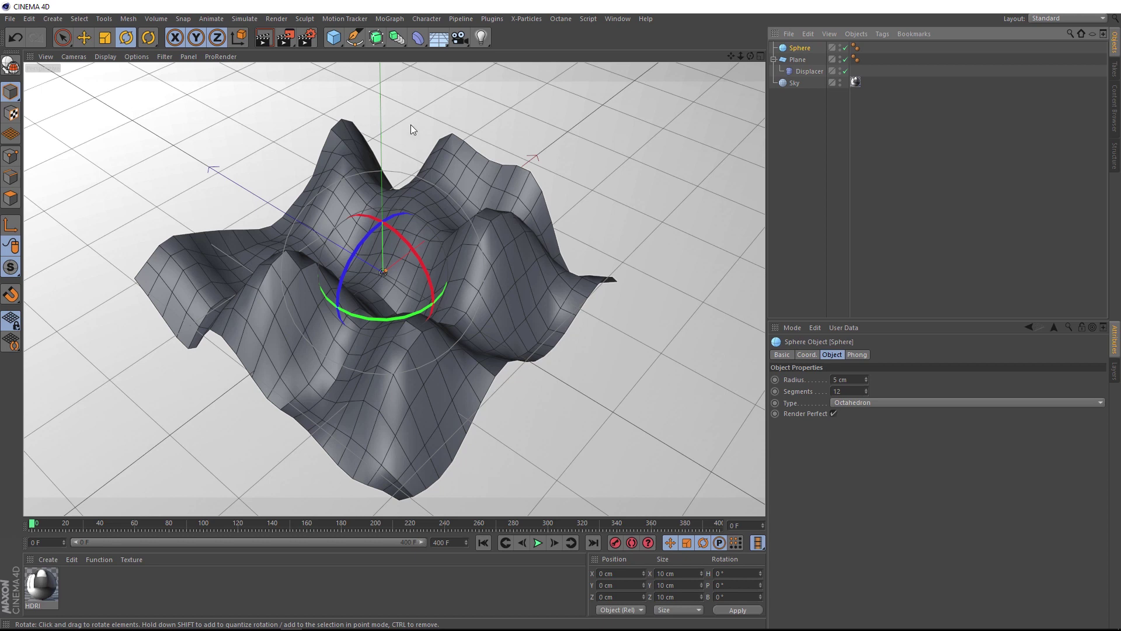
Place the sphere inside a Cloner in Object mode, with the plane as the object to clone onto
click(390, 19)
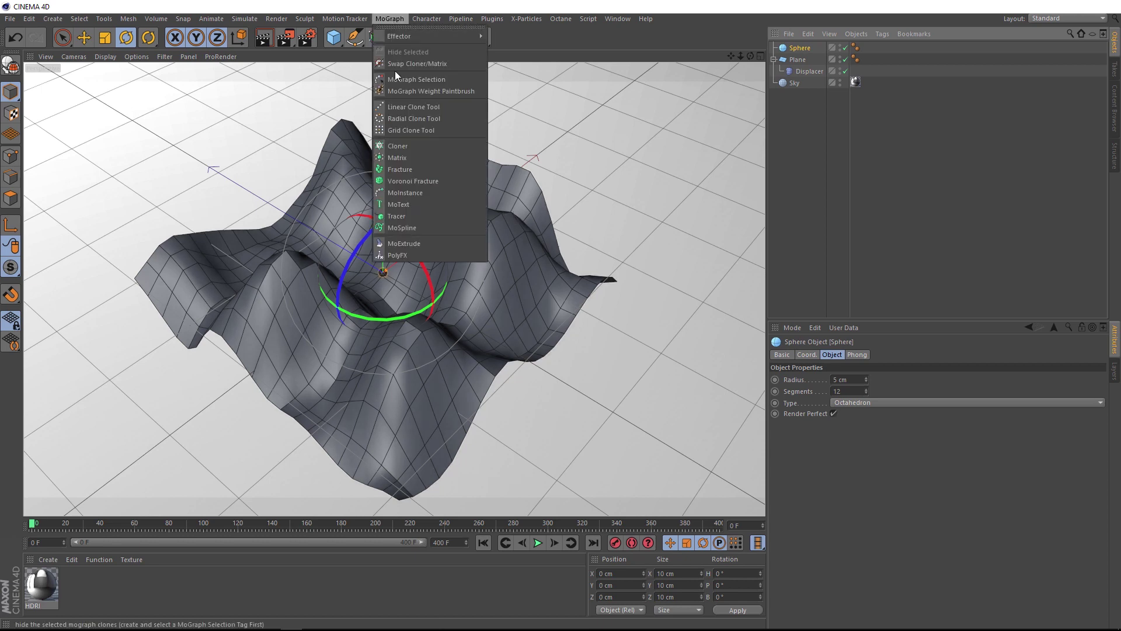
alt+click(419, 146)
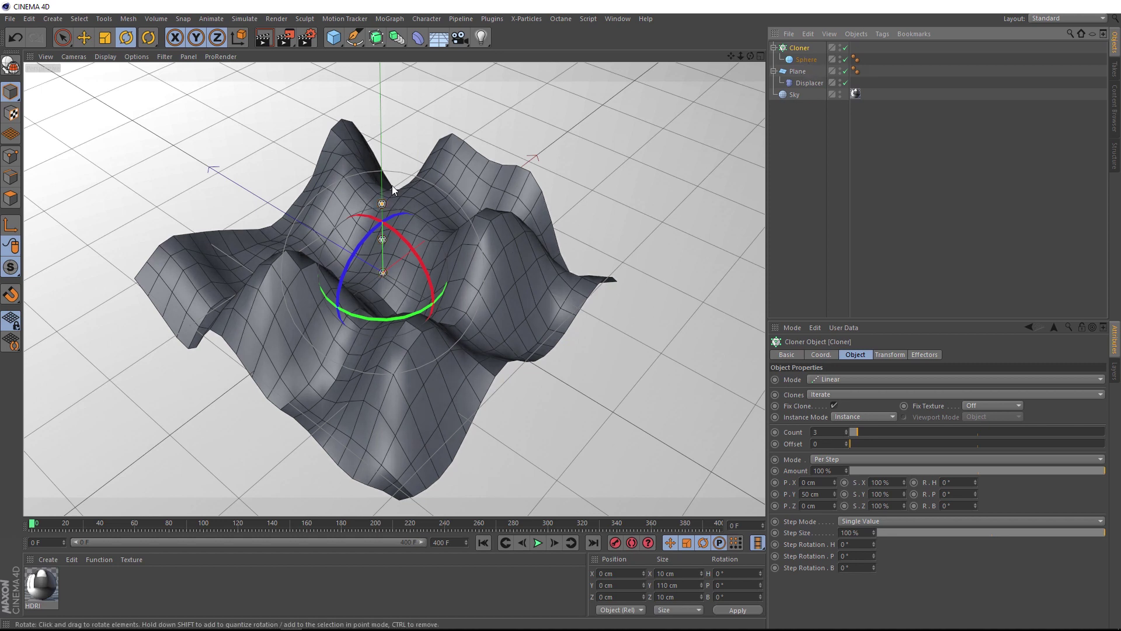
click(850, 380)
click(845, 392)
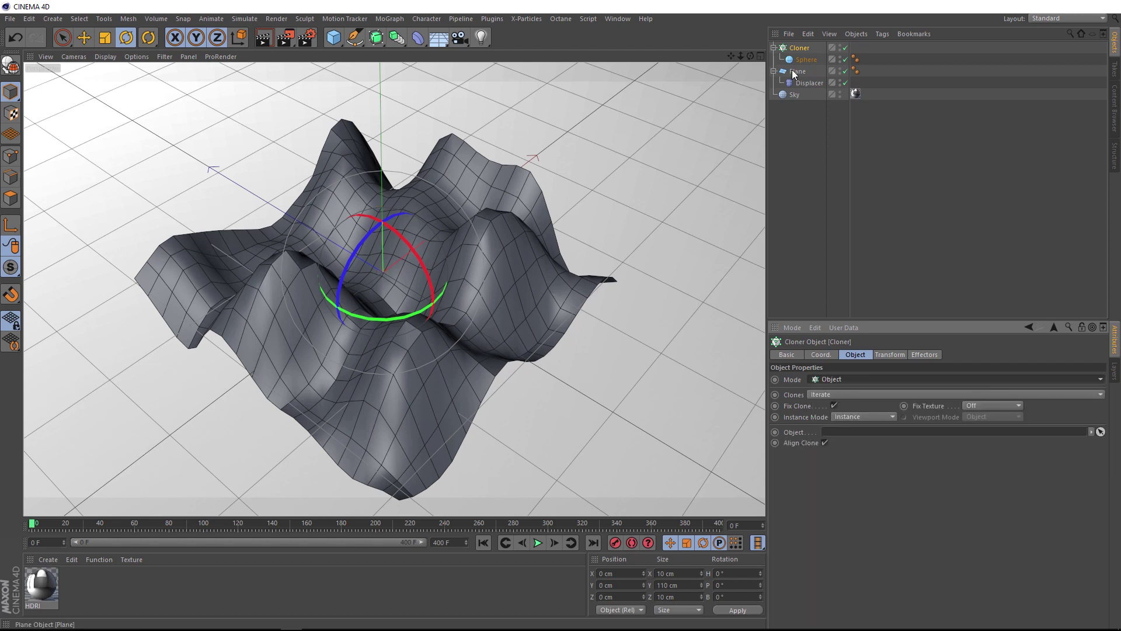
drag(793, 71, 840, 432)
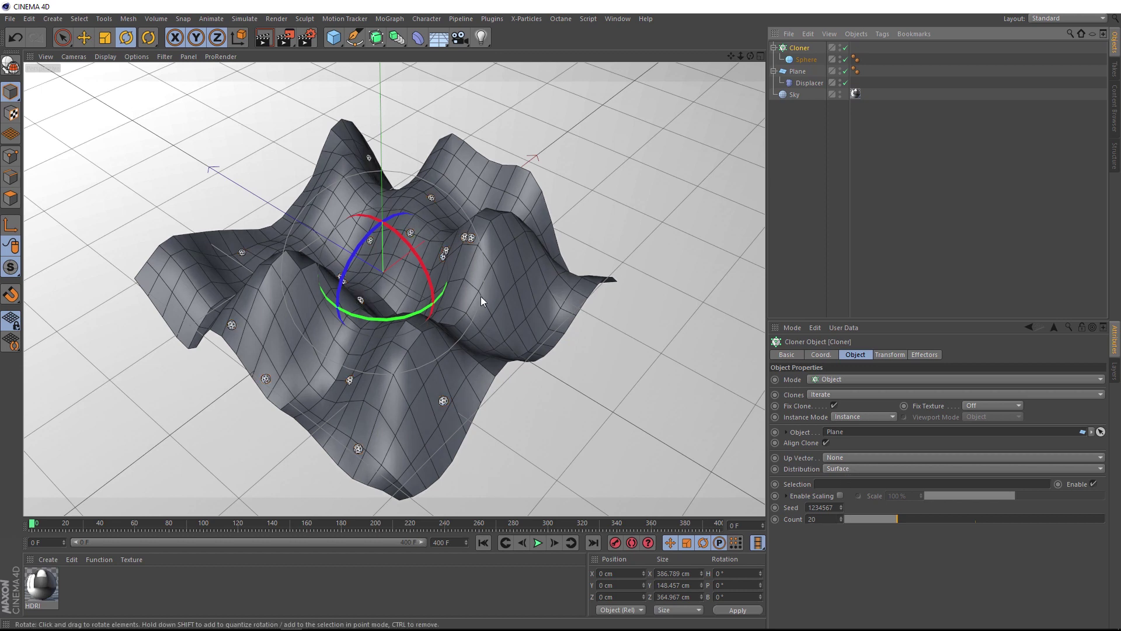
Set the Cloner's count to 1000 and play the animation of the clones on the plane
double_click(802, 516)
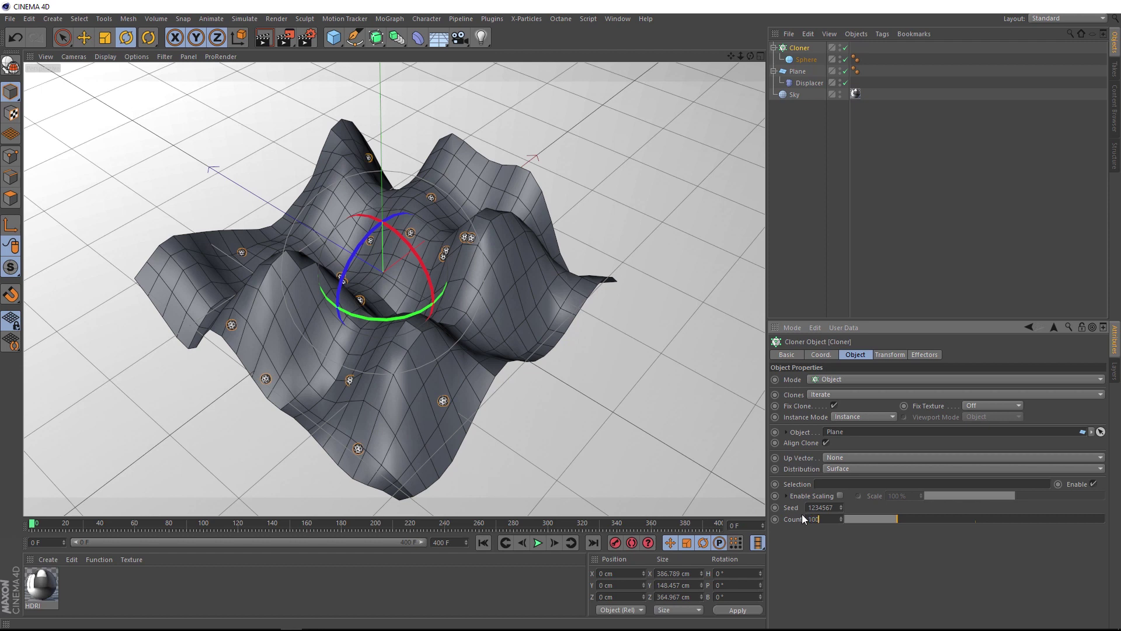
text(1000)
key(Return)
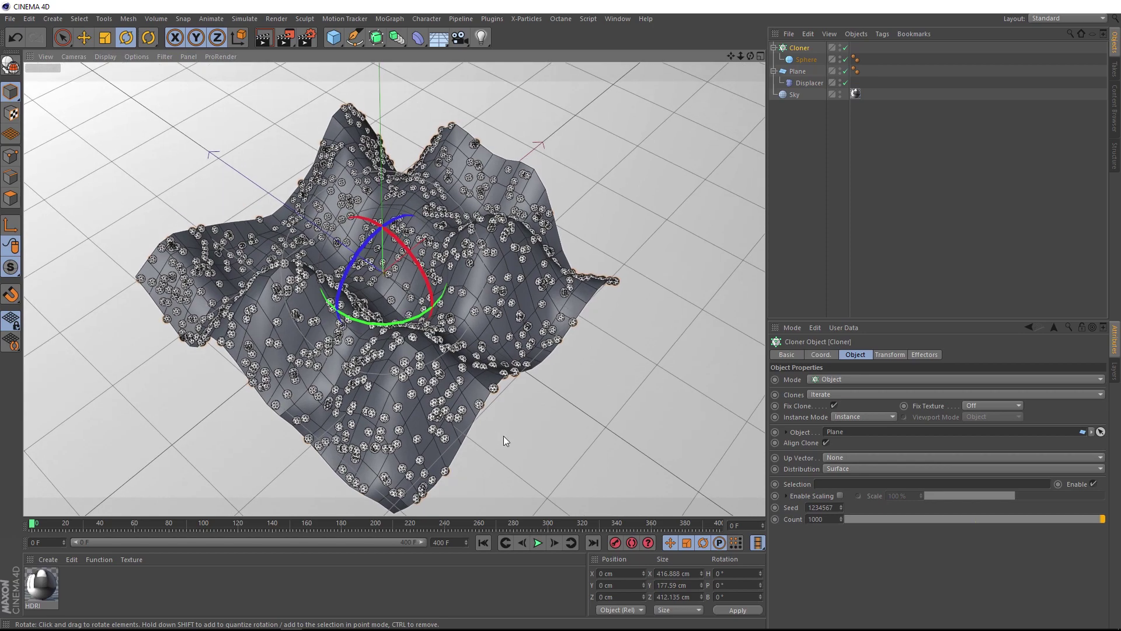
click(538, 543)
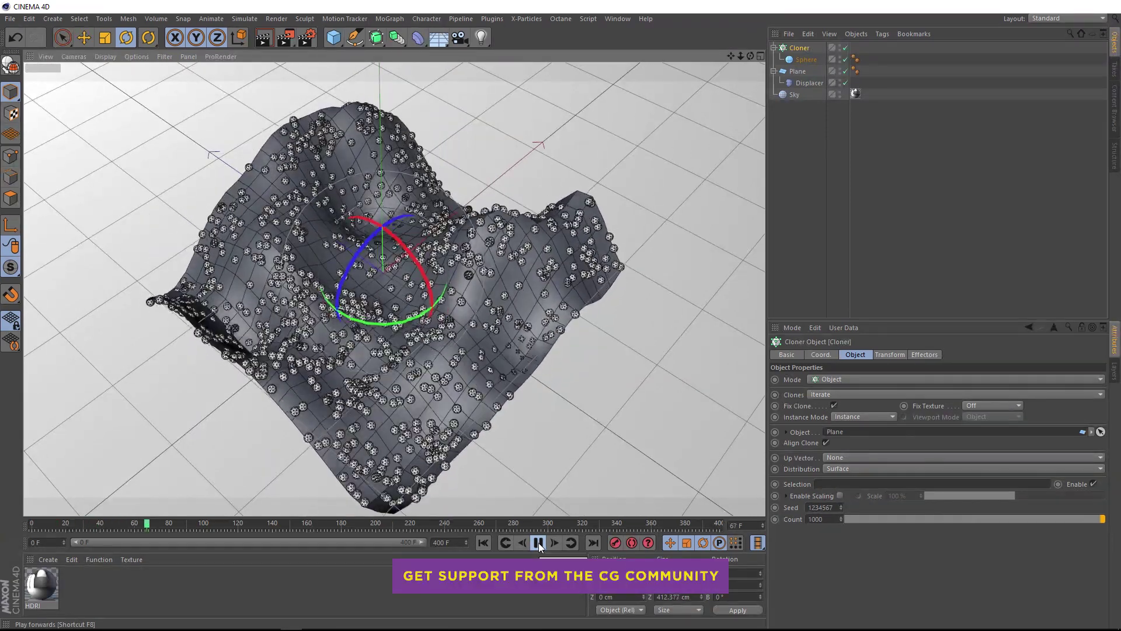
Stop the playback, hide the plane in the viewport, and preview the animation with only the sphere clones shown
click(539, 542)
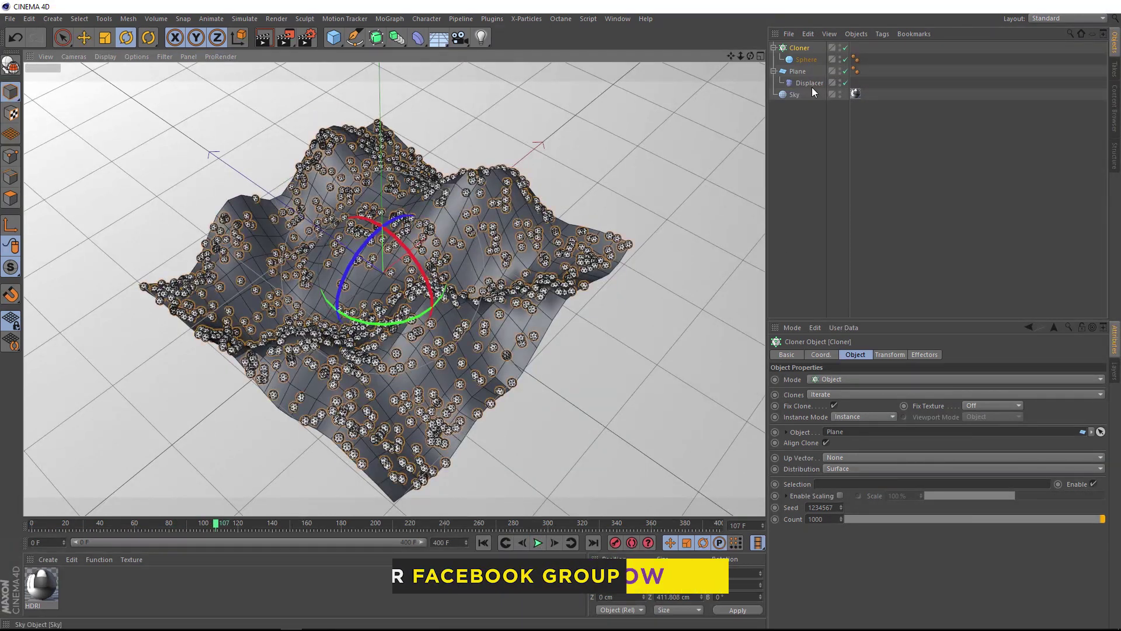
click(839, 68)
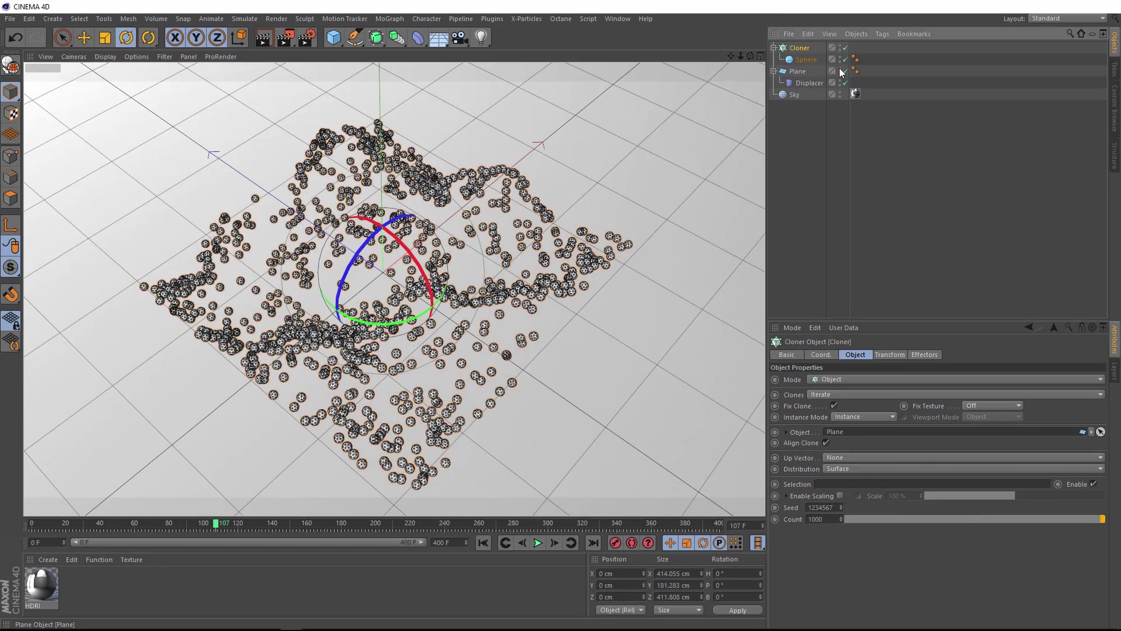
click(536, 543)
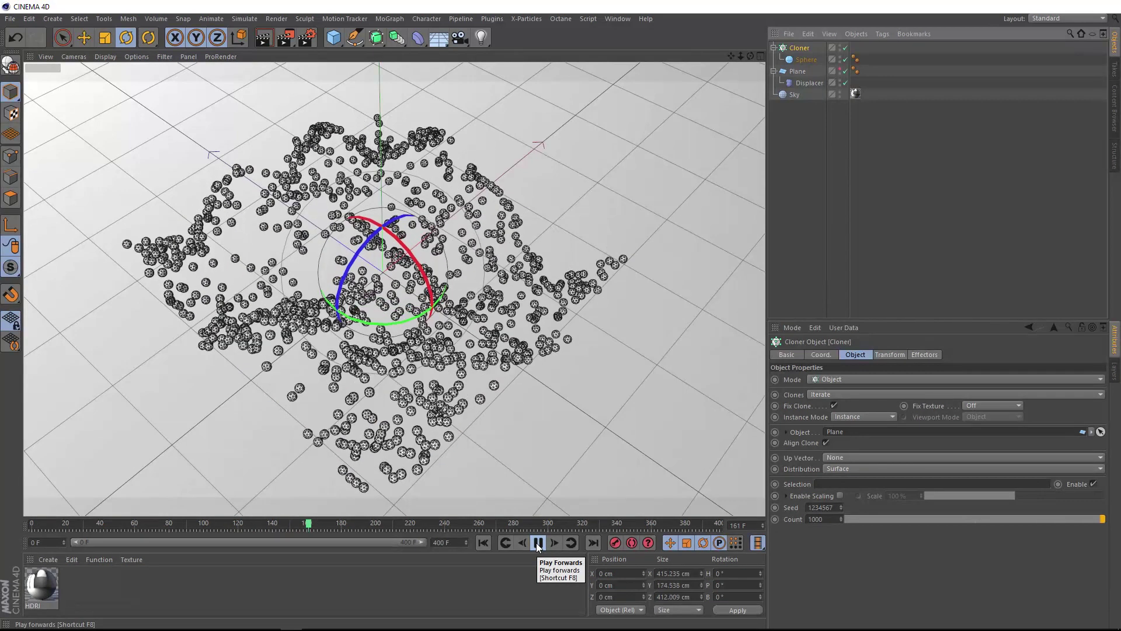
click(538, 542)
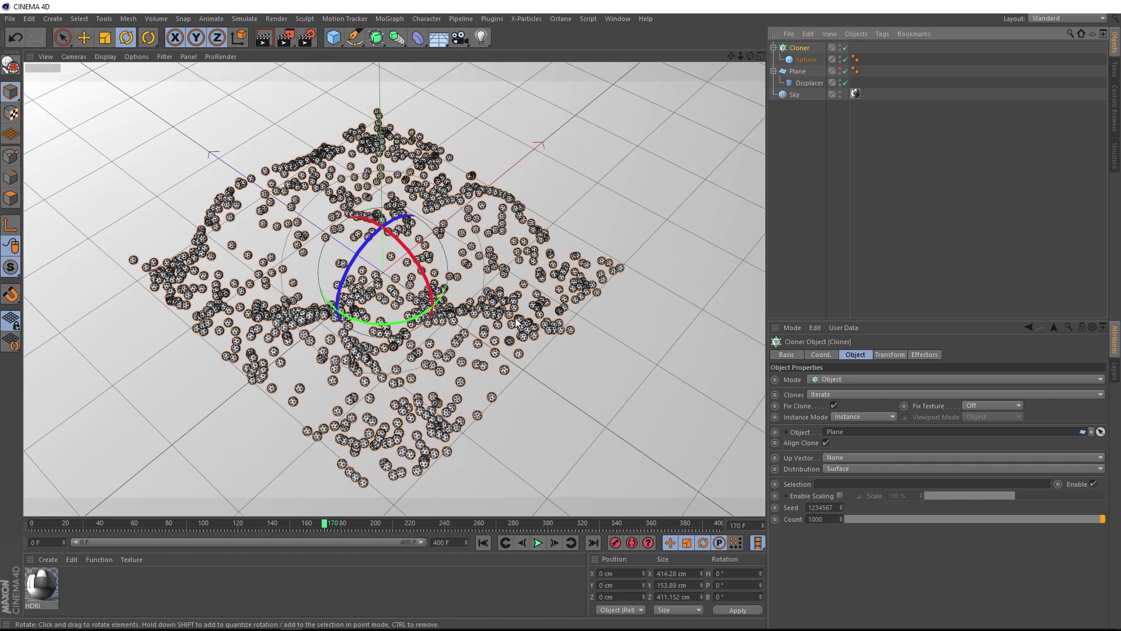
Switch the viewport to shaded display without wireframe lines, preview the clone animation, and return to frame 0
click(105, 56)
click(103, 75)
mouse_move(447, 316)
alt+mouse_down()
mouse_move(482, 275)
mouse_move(373, 301)
alt+mouse_up()
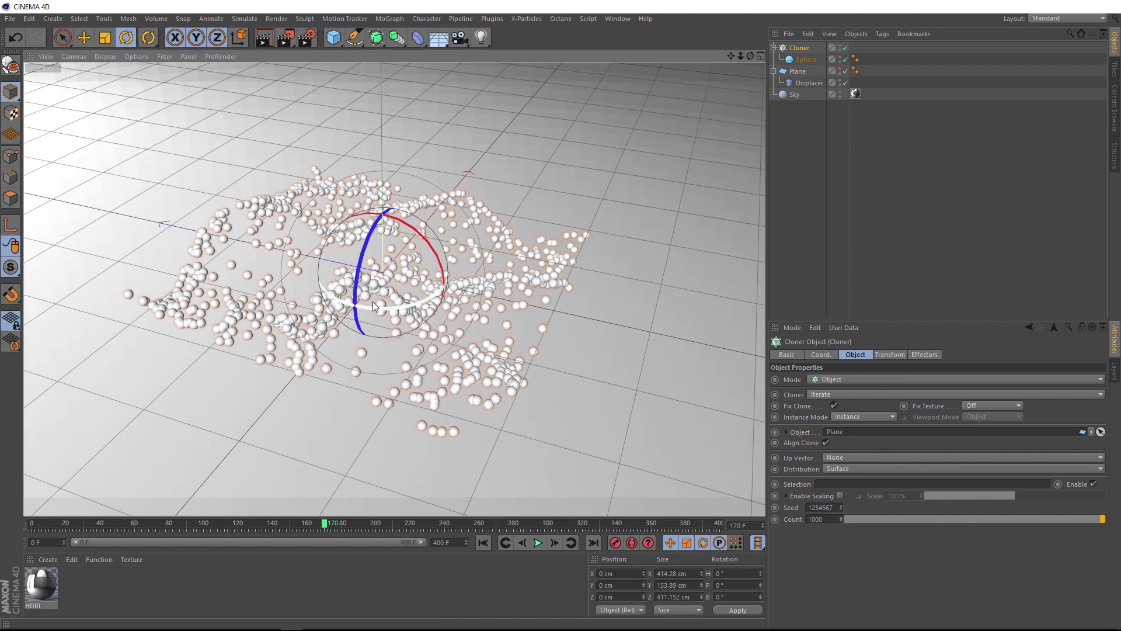
click(538, 543)
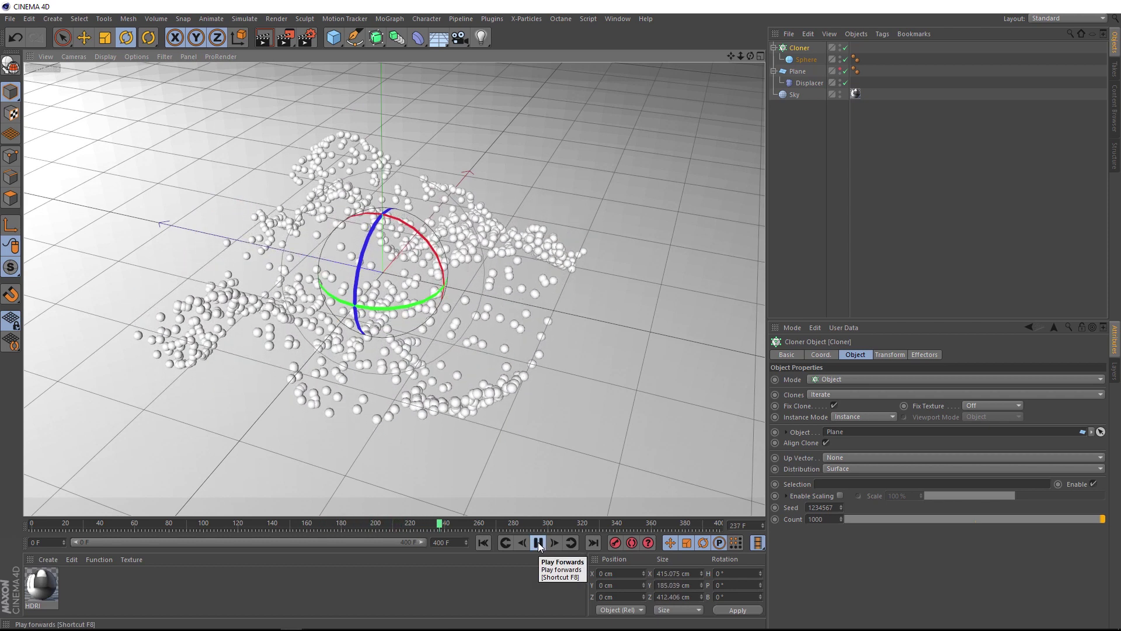
click(538, 543)
alt+drag(472, 432, 461, 451)
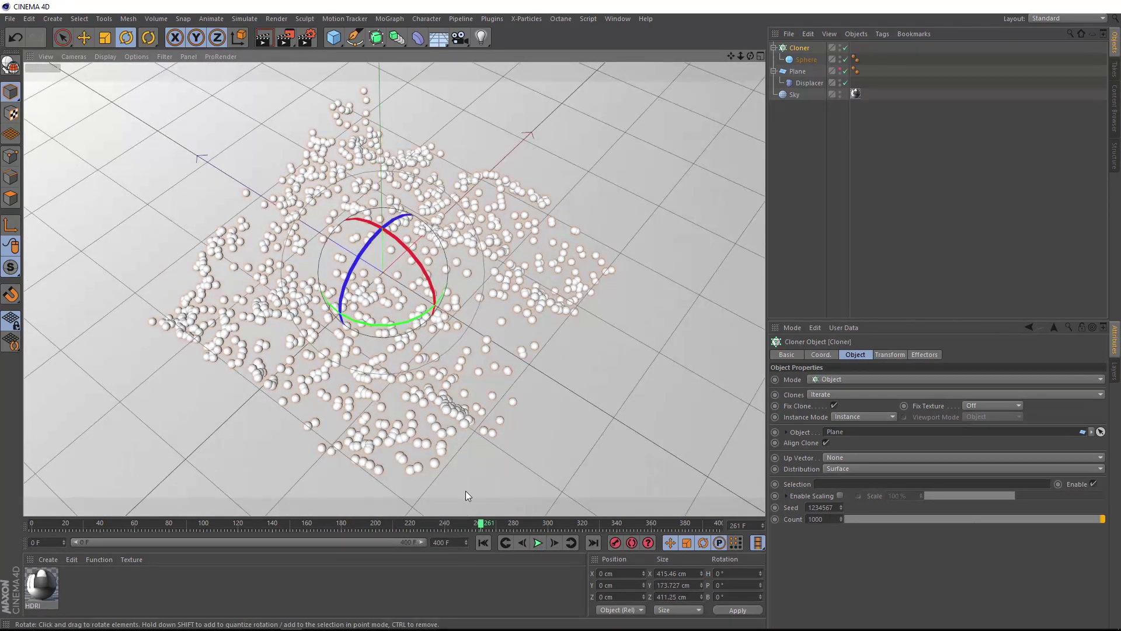
click(483, 542)
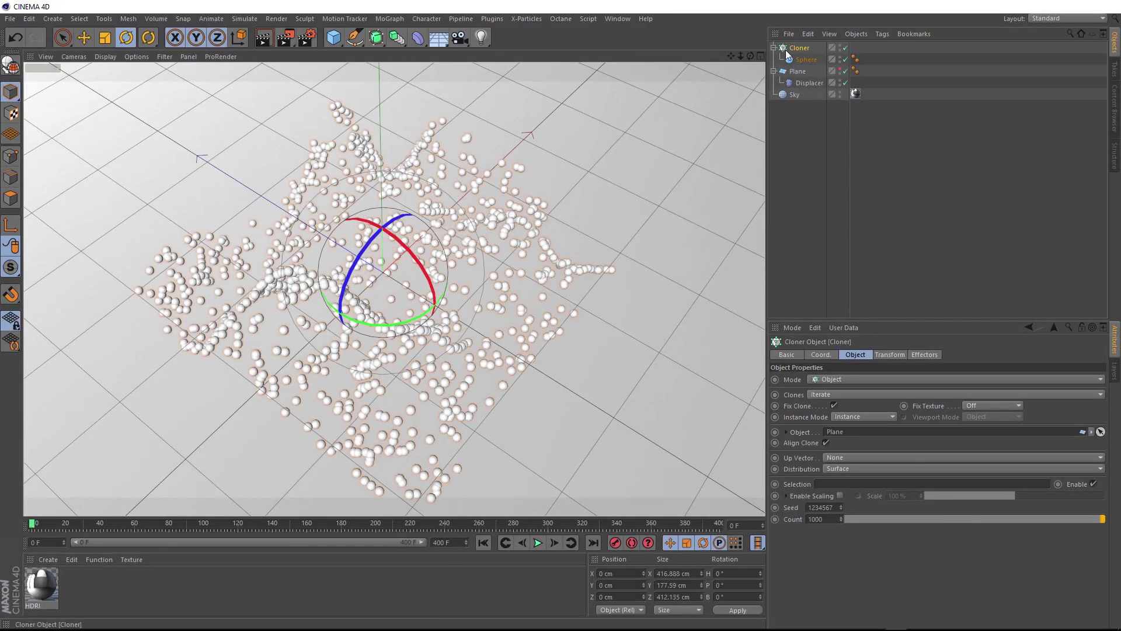
Add a Shader effector to the Cloner and set its uniform scale to 1
click(389, 18)
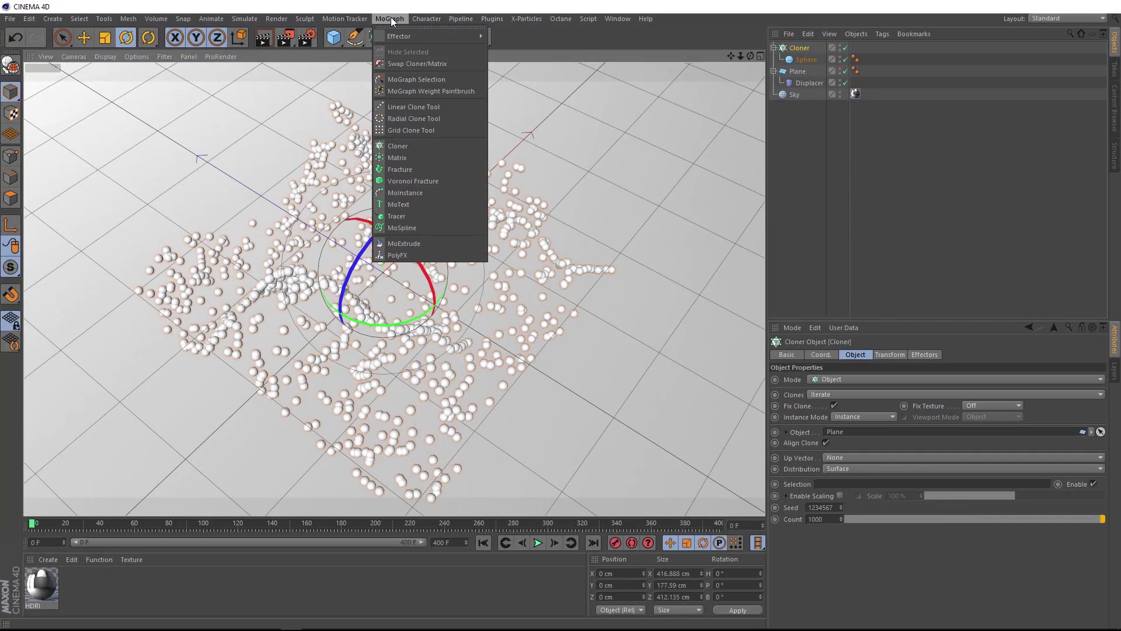
mouse_move(423, 35)
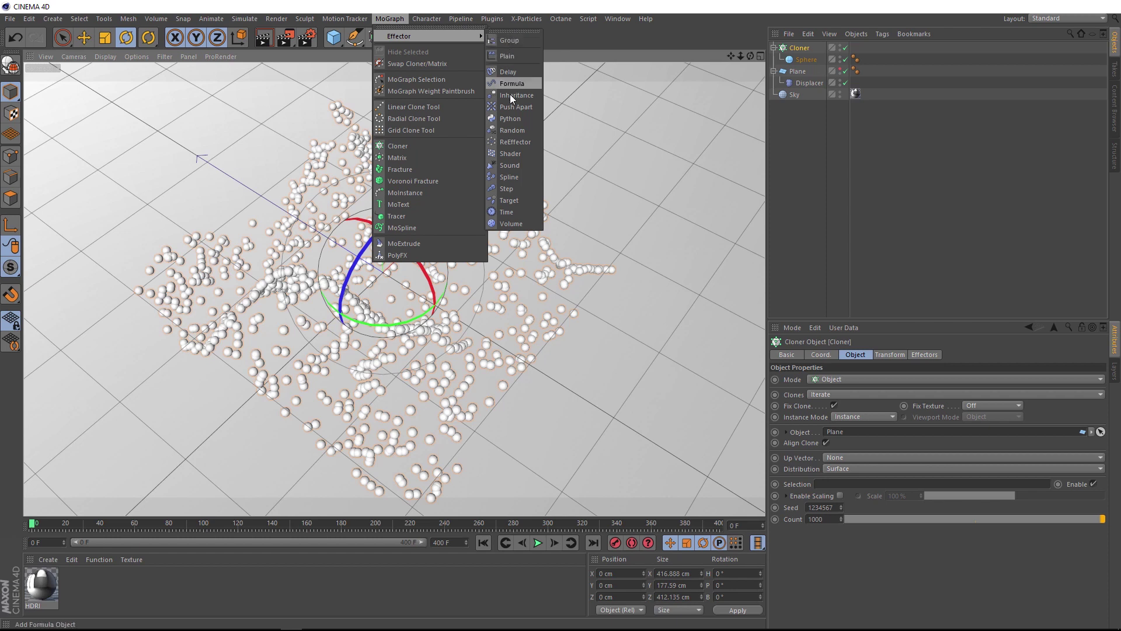
click(512, 155)
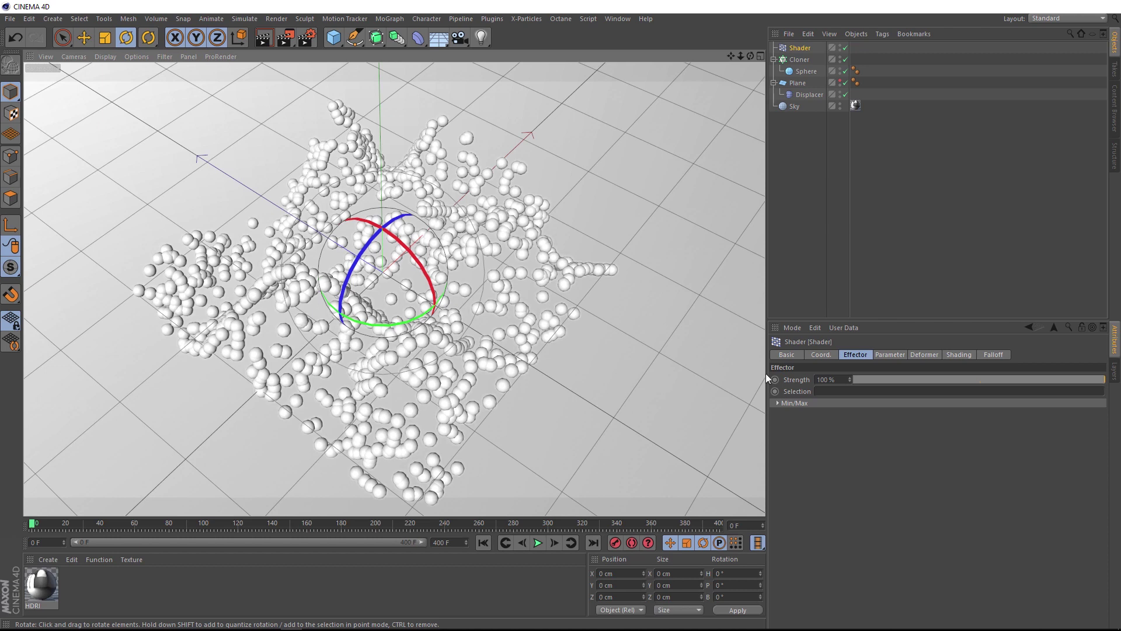
click(889, 355)
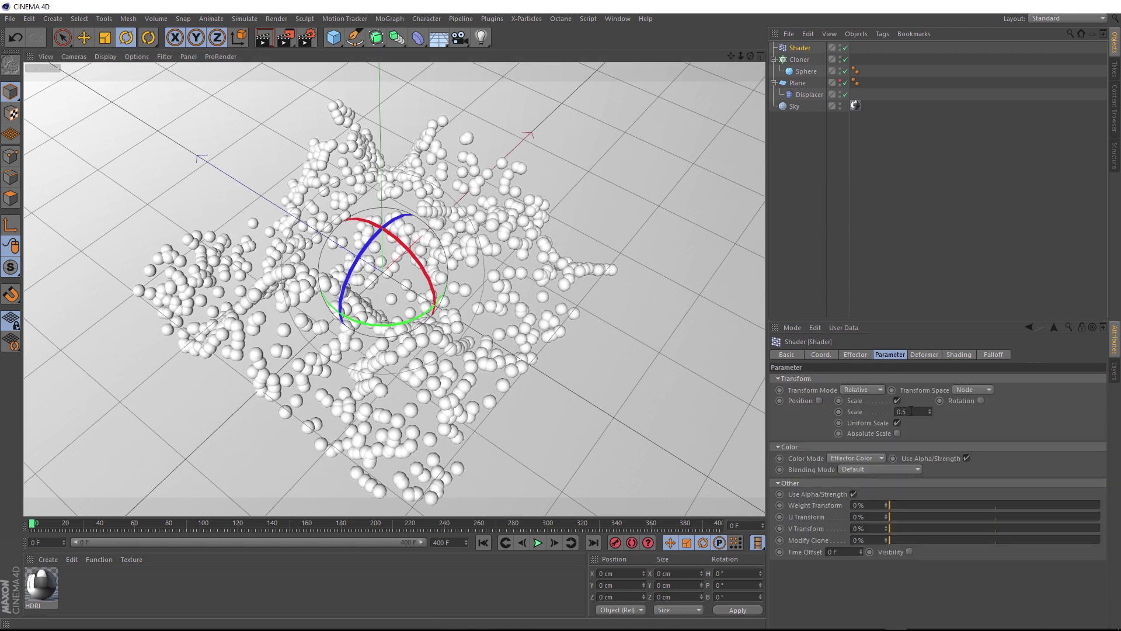
click(902, 411)
text(1)
key(Return)
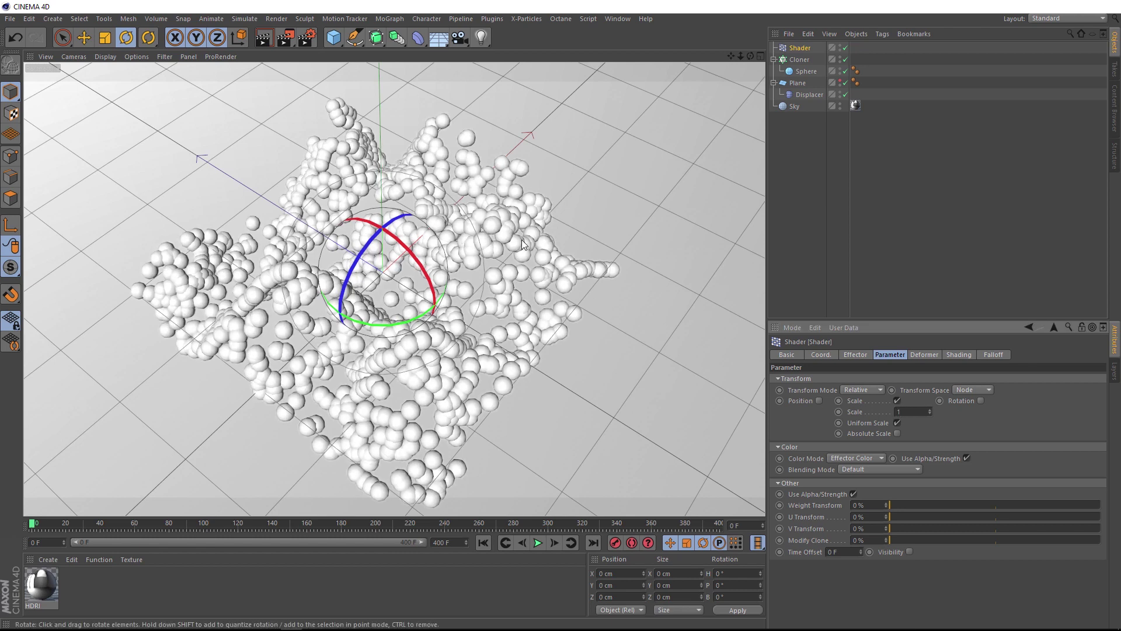
Play the animation to check the enlarged clones and return to the first frame
click(536, 543)
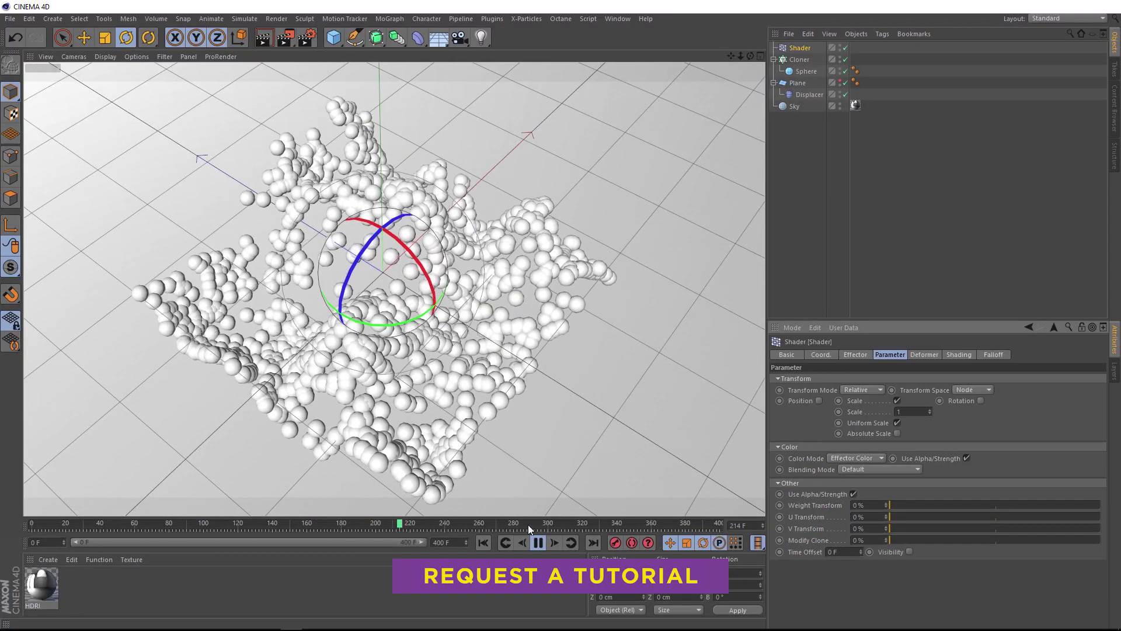
click(538, 542)
click(483, 543)
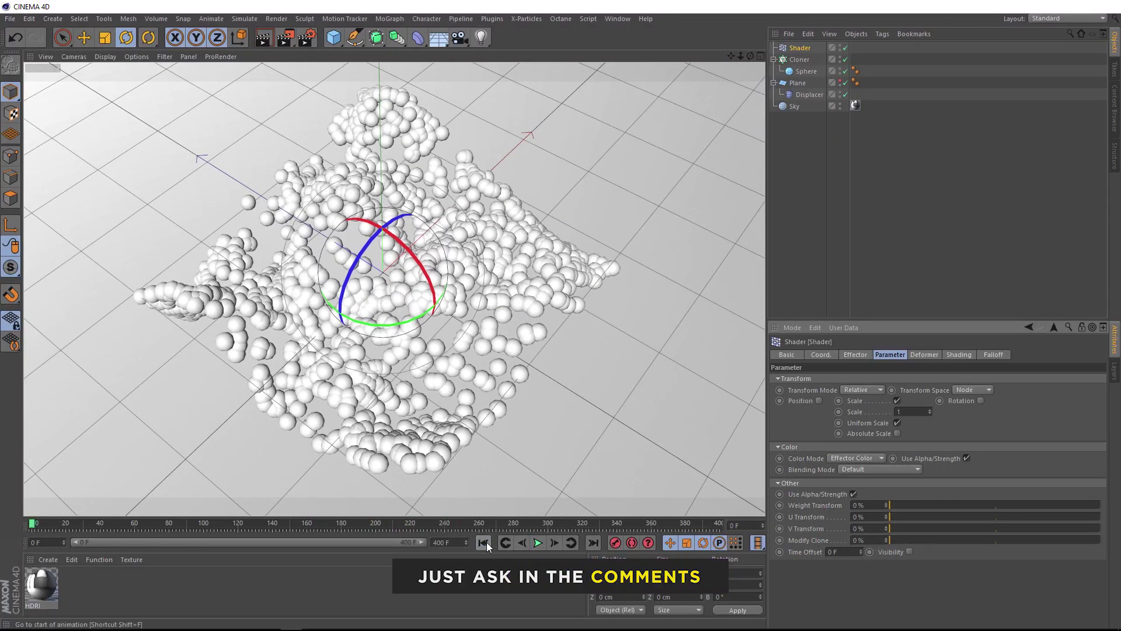
Copy the Displacer's Noise shader into the Shader effector's custom shader slot and preview the animation
click(807, 96)
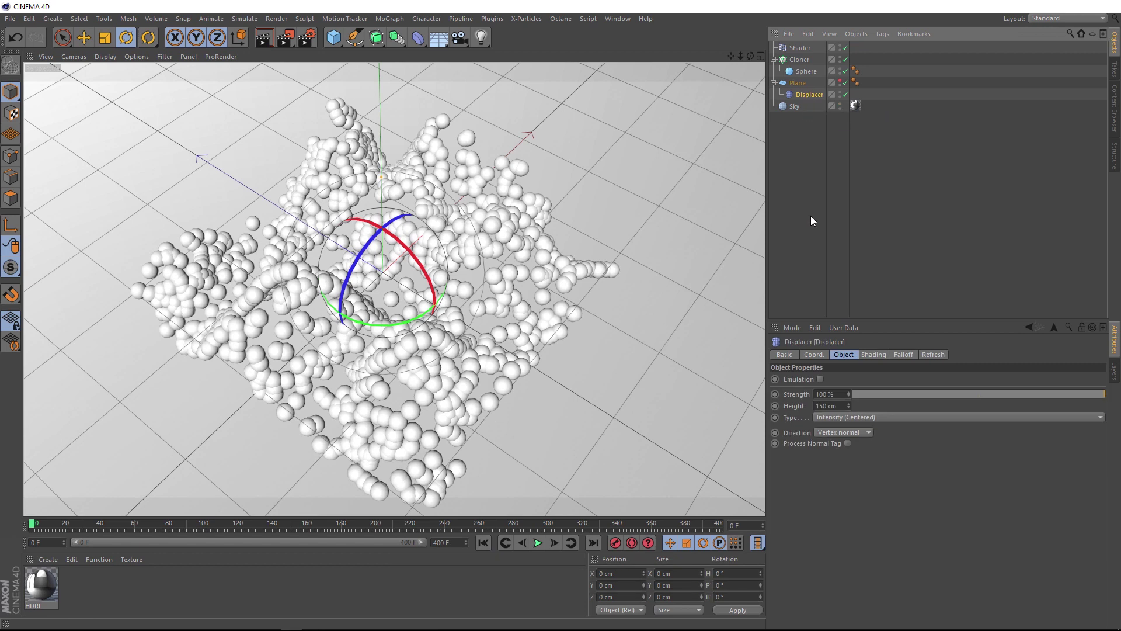
click(875, 354)
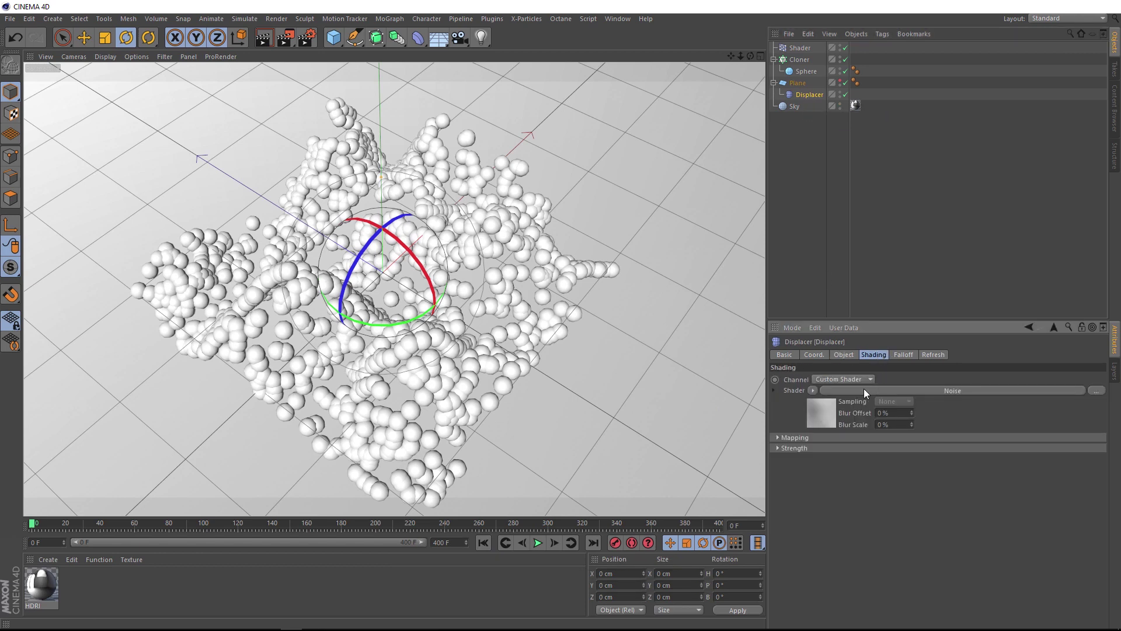
right_click(790, 388)
click(810, 424)
click(799, 48)
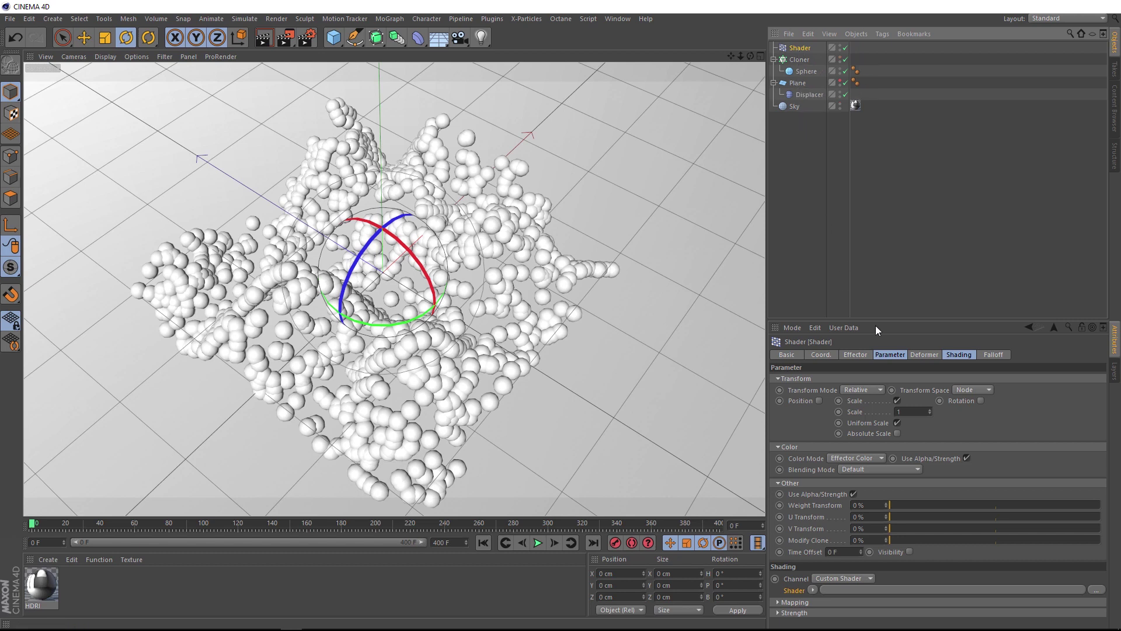
click(959, 355)
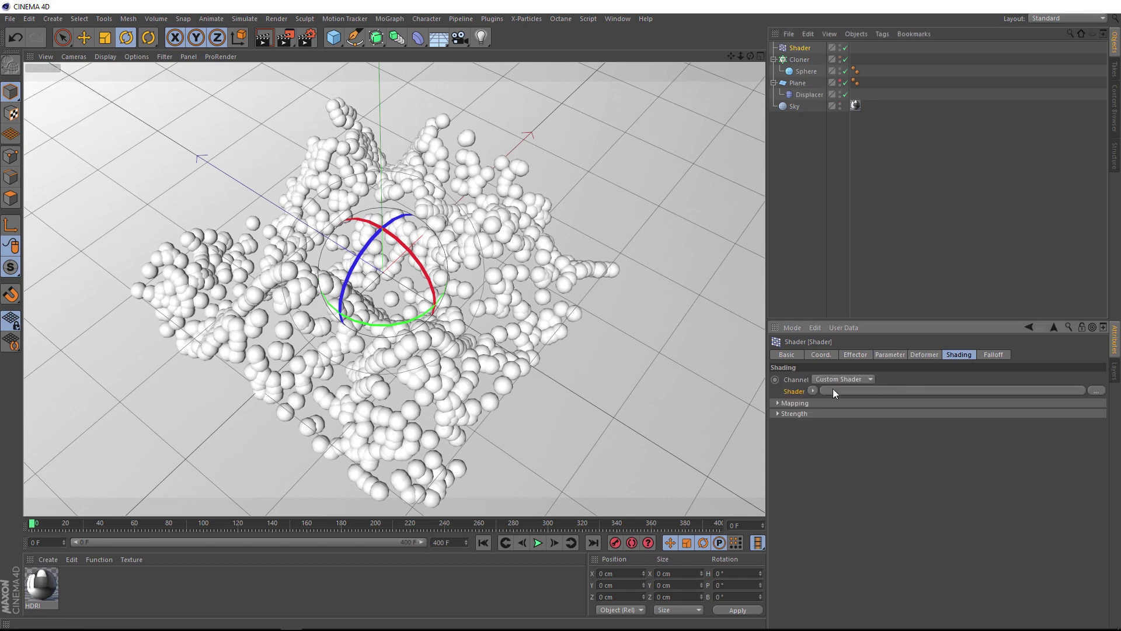
click(791, 390)
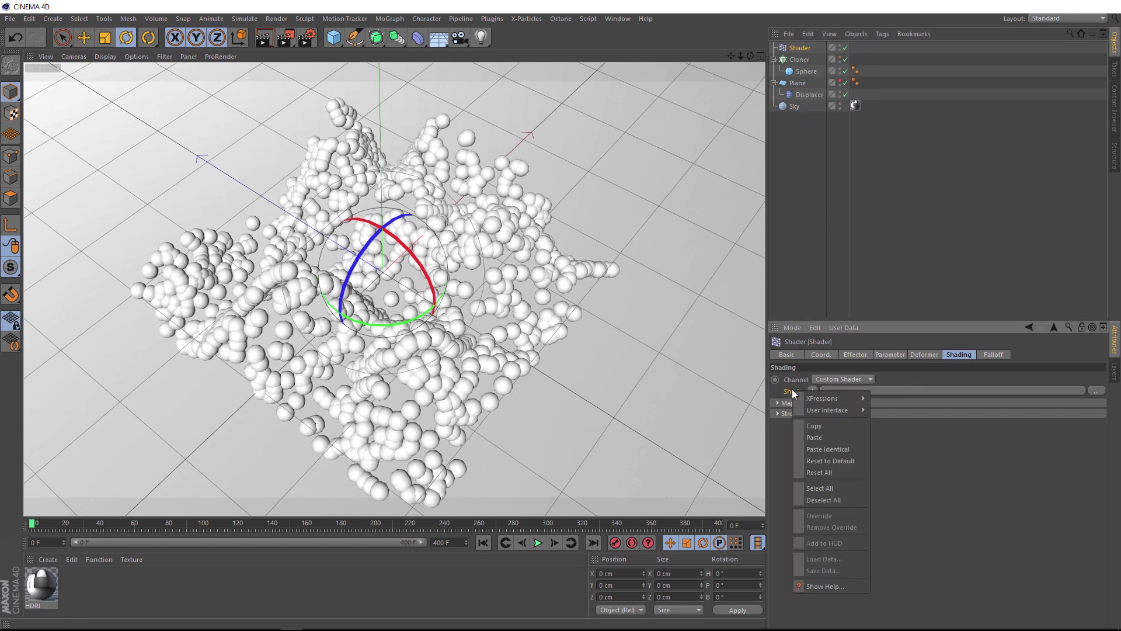
click(808, 435)
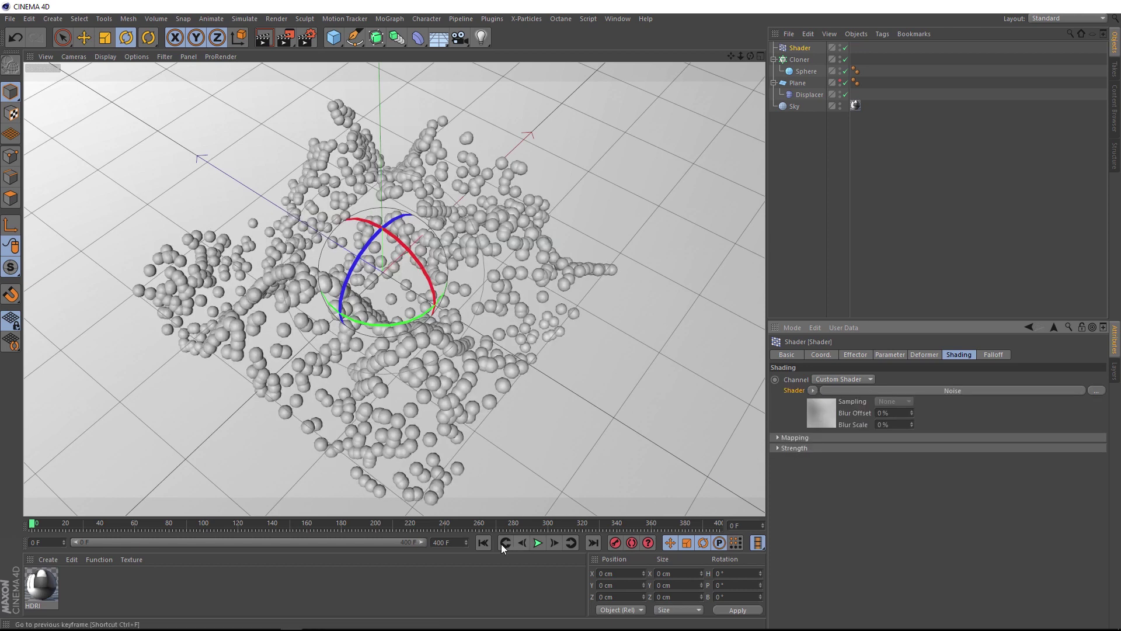
click(537, 542)
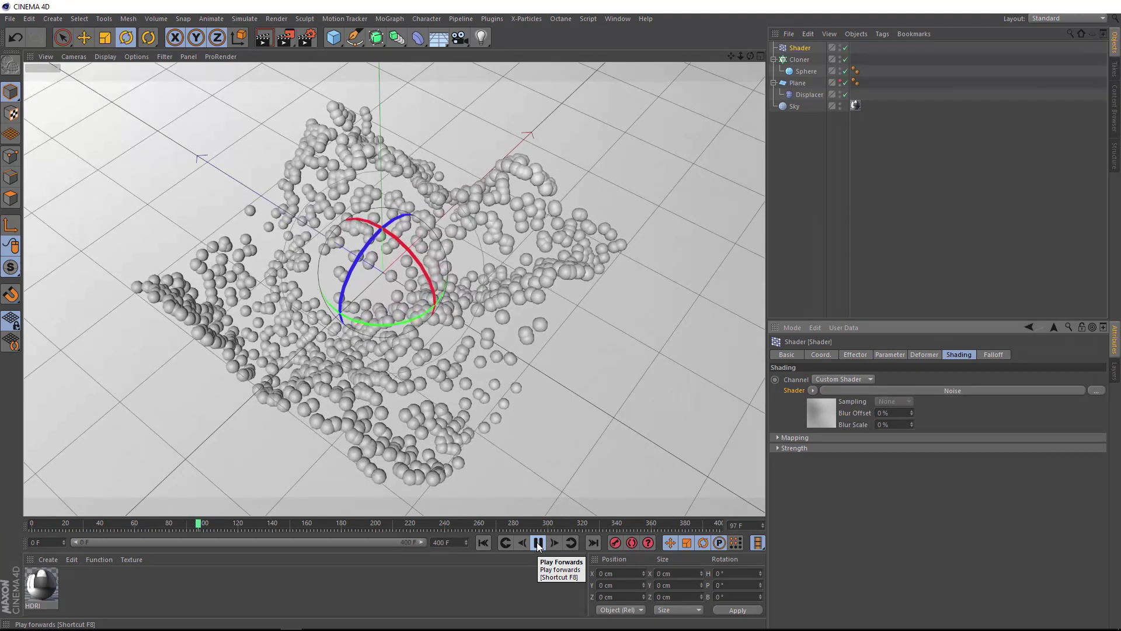
click(539, 544)
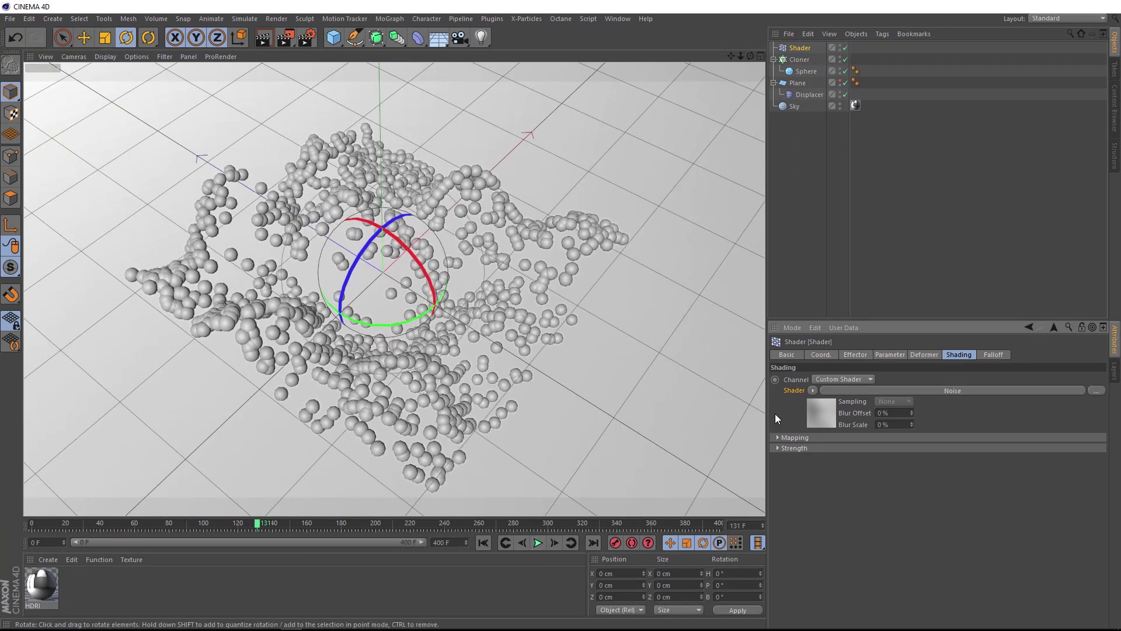
Set the Shader effector's noise to 40% low clip, 73% high clip and 56% contrast
click(959, 390)
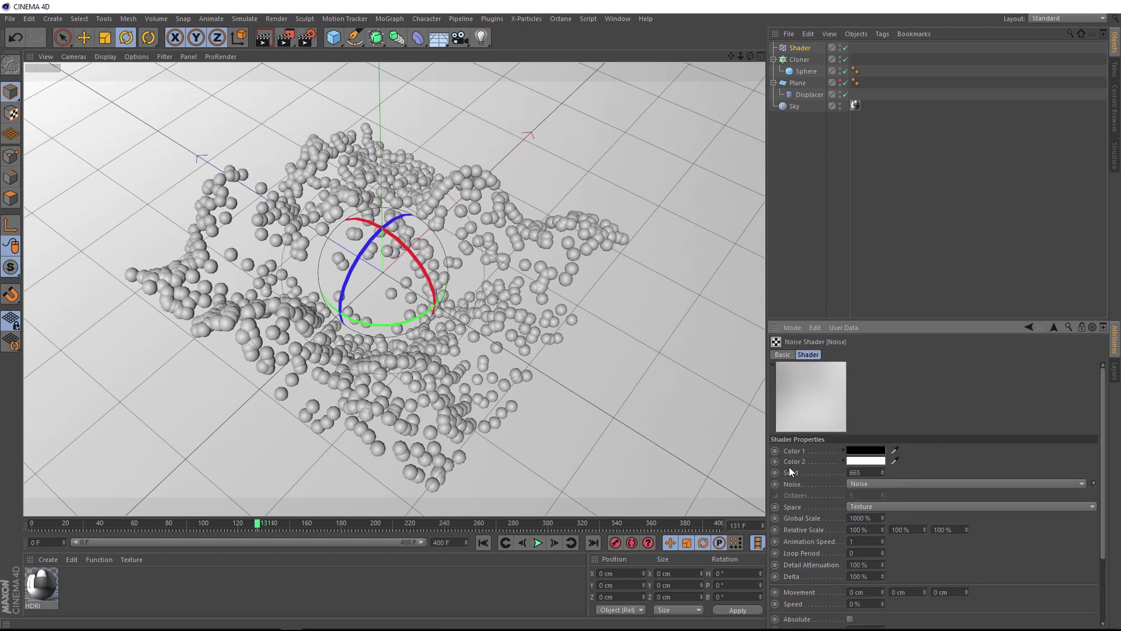
scroll(799, 548, down, 3)
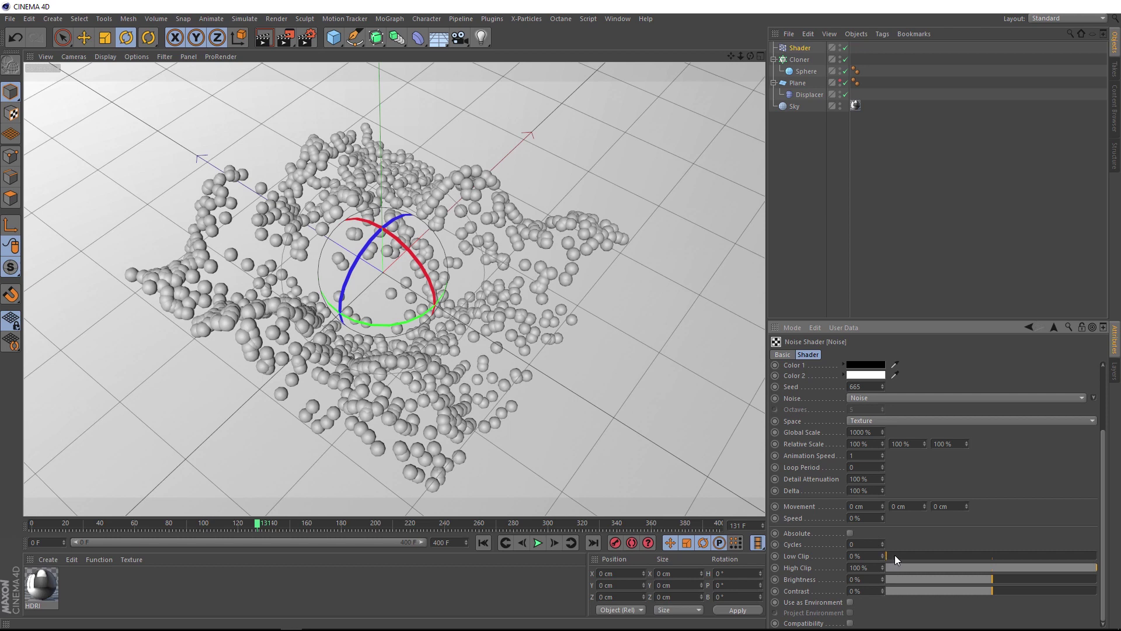
drag(900, 556, 972, 559)
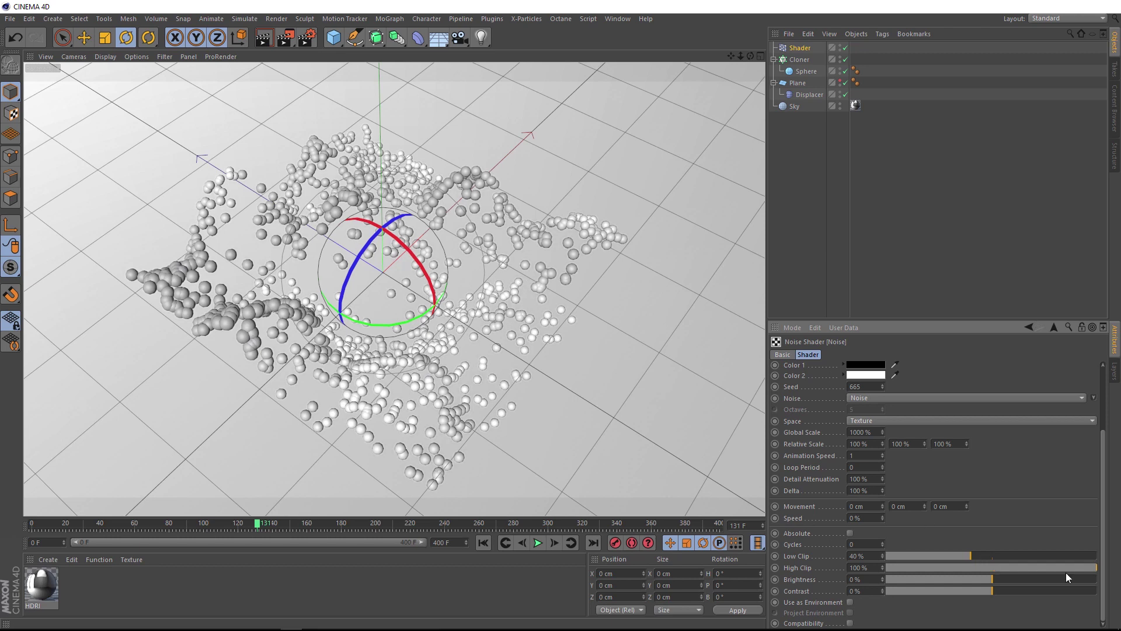
mouse_move(1071, 570)
mouse_down()
mouse_move(1082, 566)
mouse_move(983, 576)
mouse_move(1038, 574)
mouse_up()
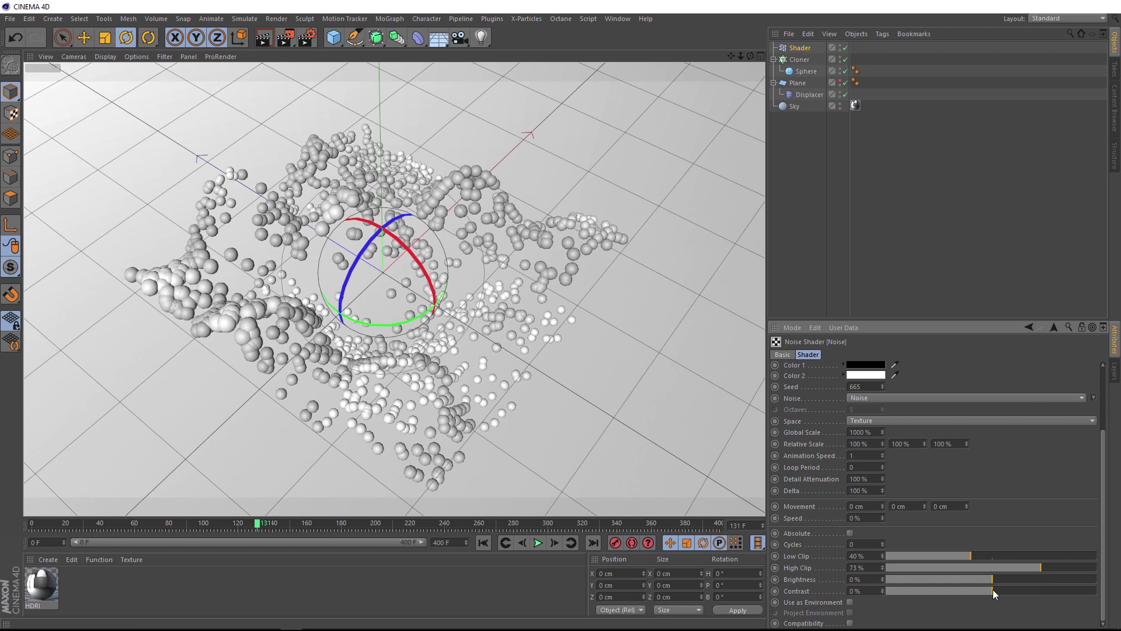
drag(993, 589, 1049, 587)
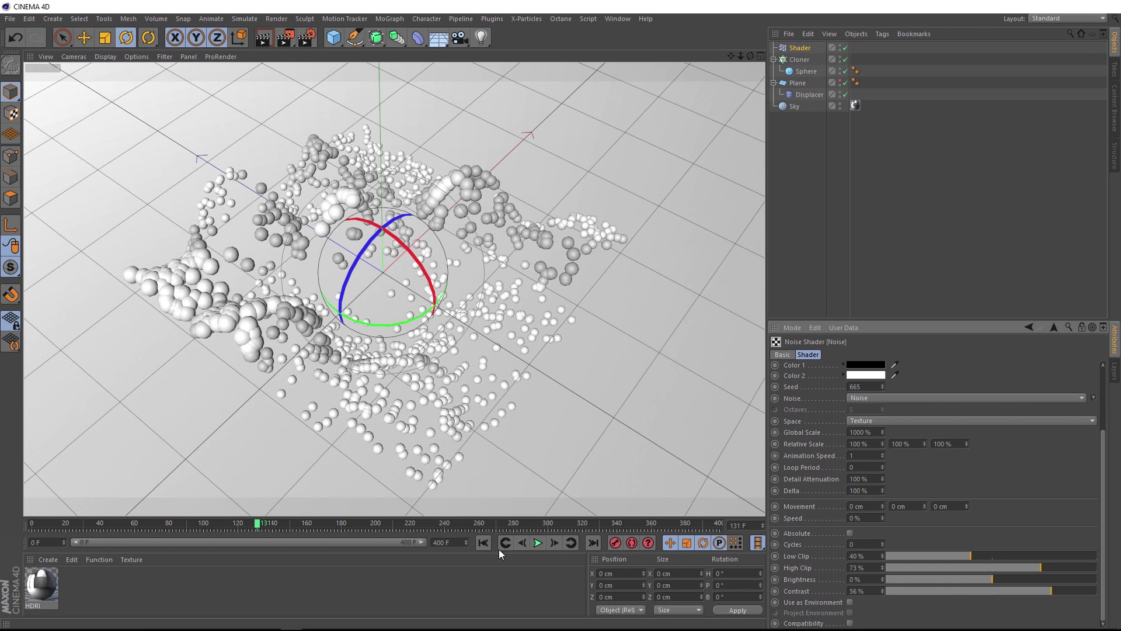
Play the animation from the start to check the noise-driven clone sizes, and rewind to frame 0
click(483, 542)
click(538, 543)
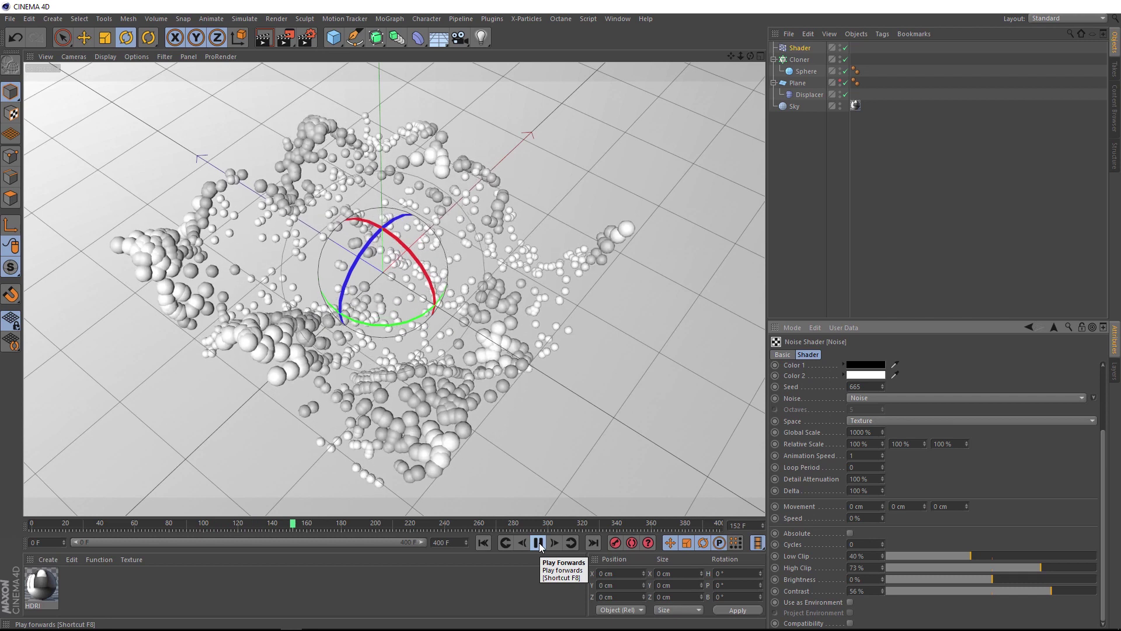
click(539, 543)
click(483, 542)
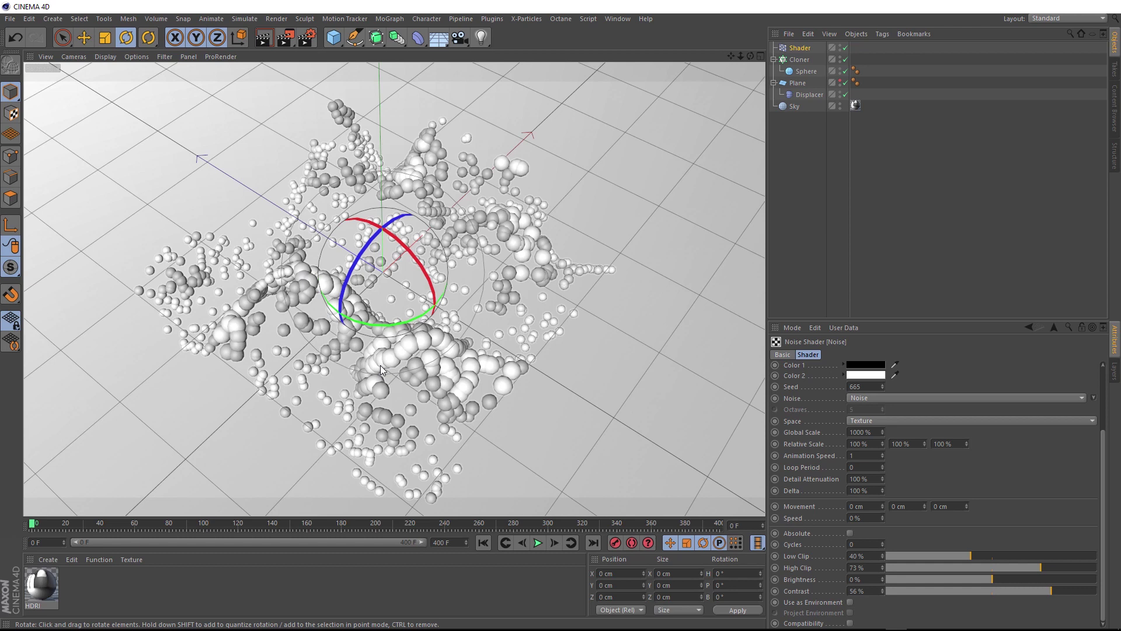
Rename the Shader effector as Scale
click(797, 48)
click(888, 354)
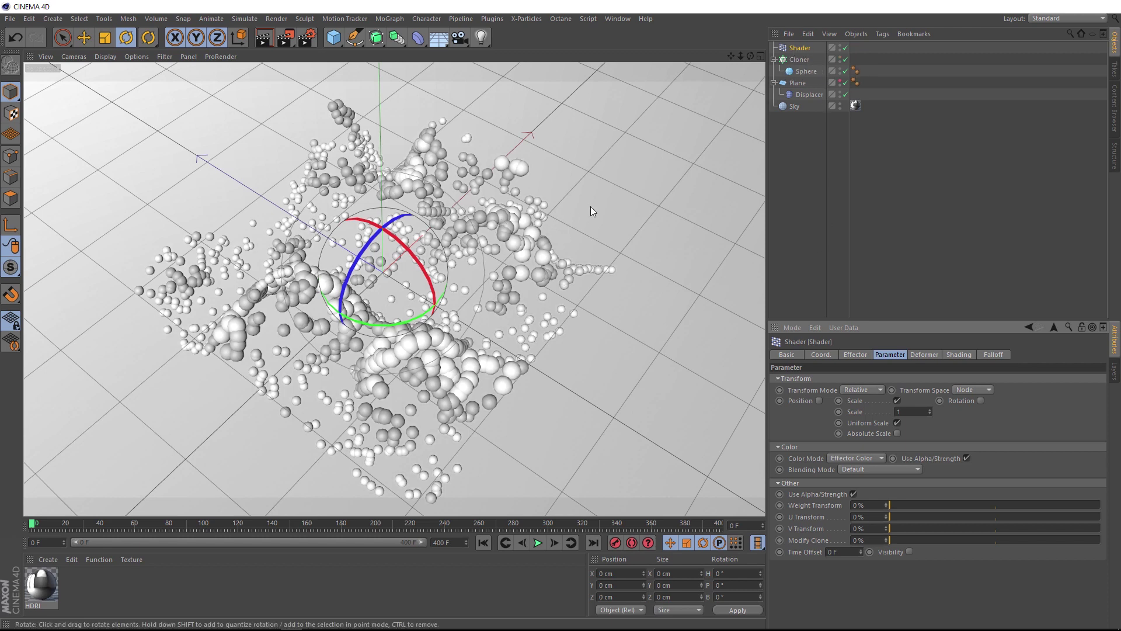
double_click(800, 48)
text(Sca)
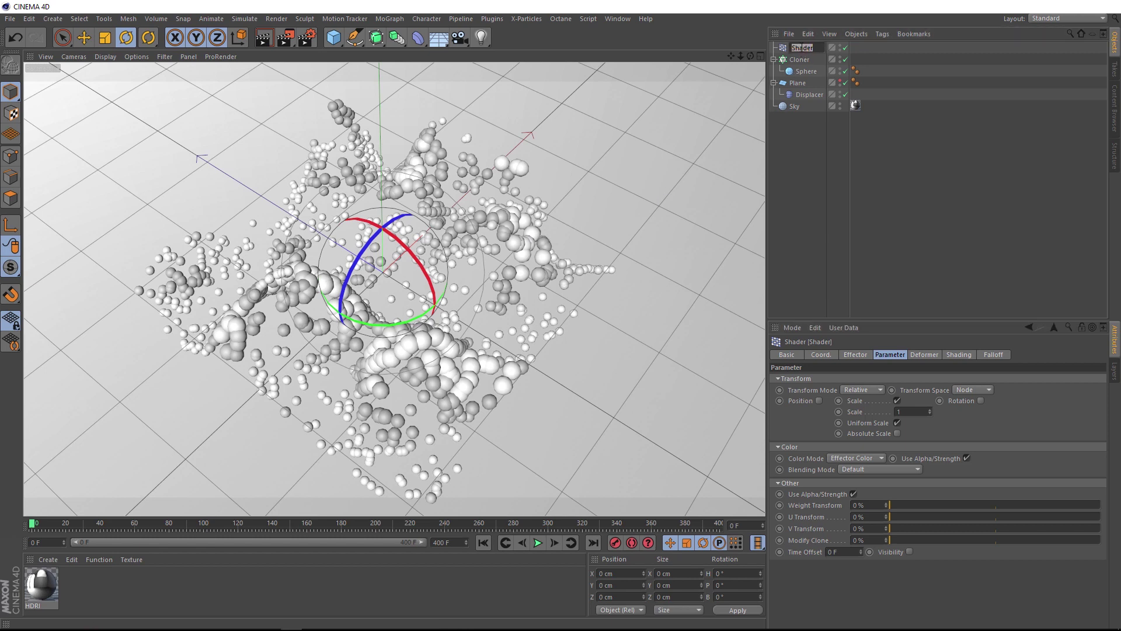
text(le)
key(Return)
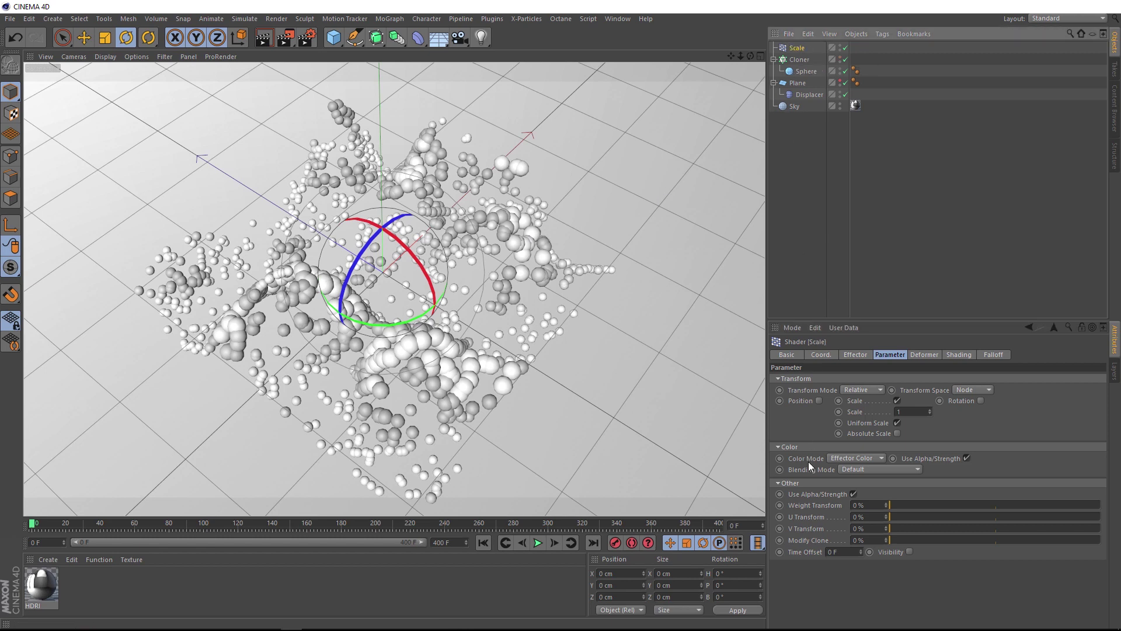
Set the Scale effector's color mode to Off and duplicate the effector
click(841, 456)
click(842, 472)
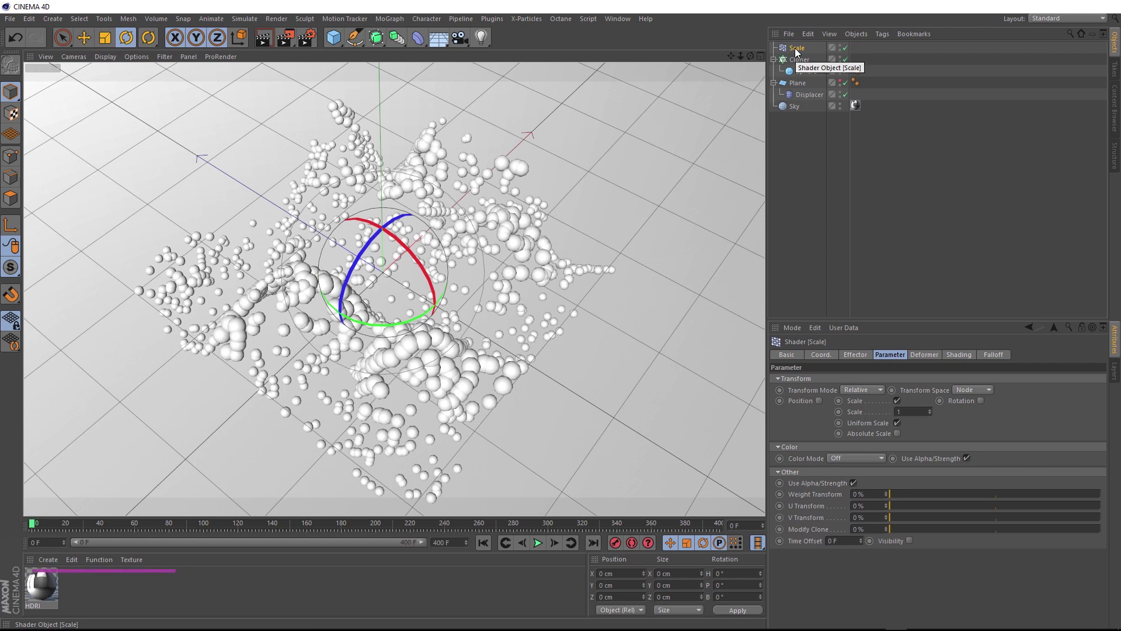
ctrl+drag(794, 47, 798, 51)
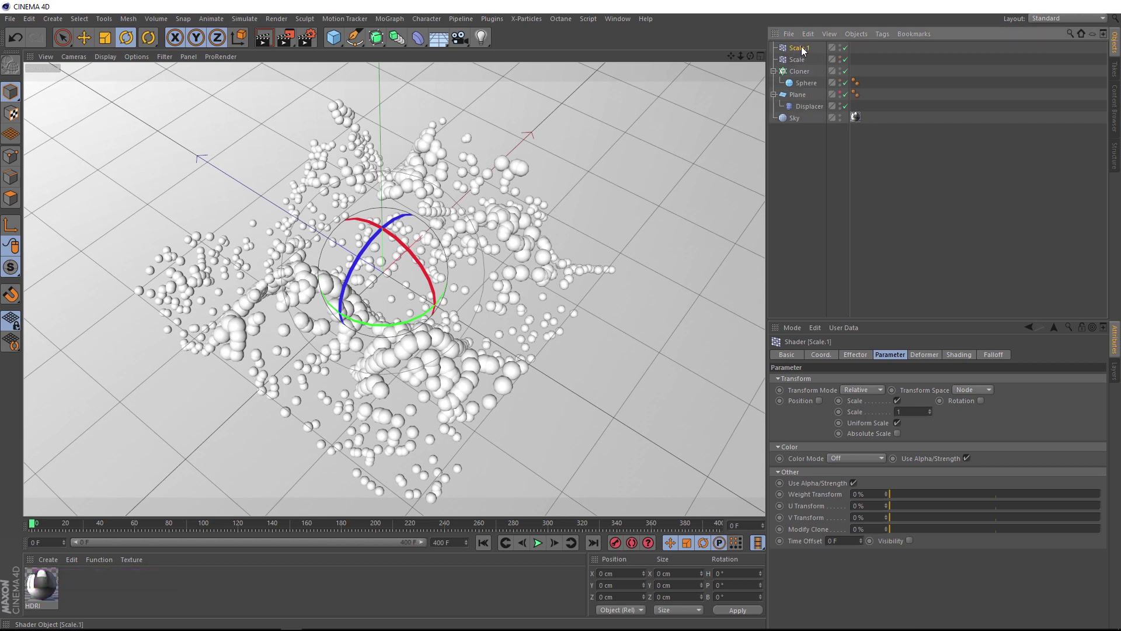
Rename the duplicated Scale effector as Color
double_click(800, 49)
text(Color)
key(Return)
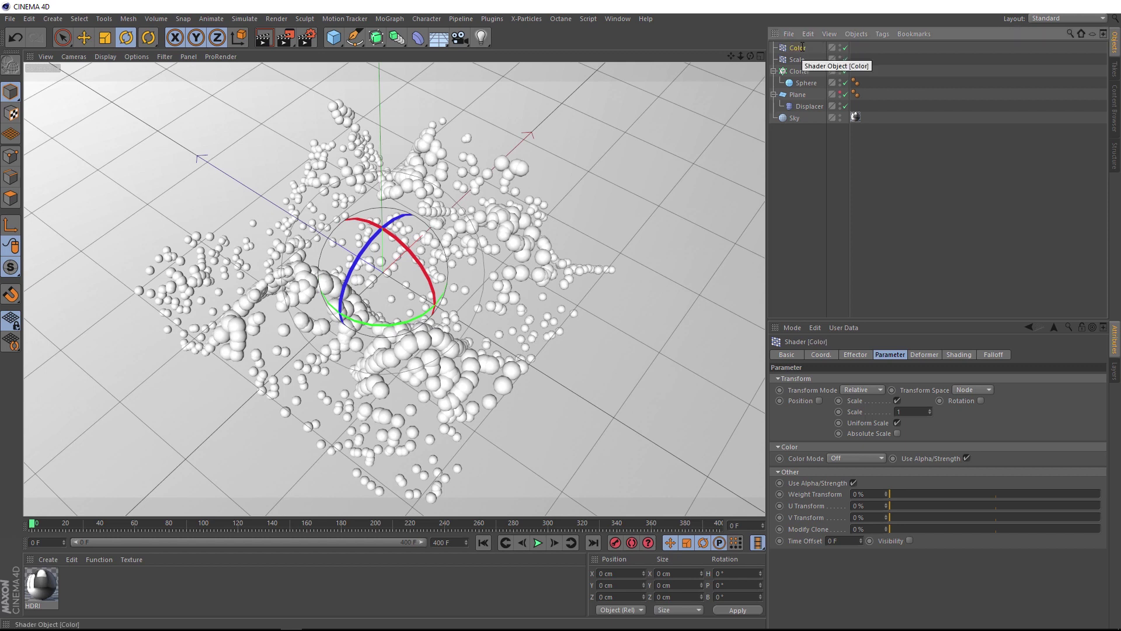
Switch the Color effector from scaling to the Effector Color mode and add it to the Cloner's effectors
click(898, 401)
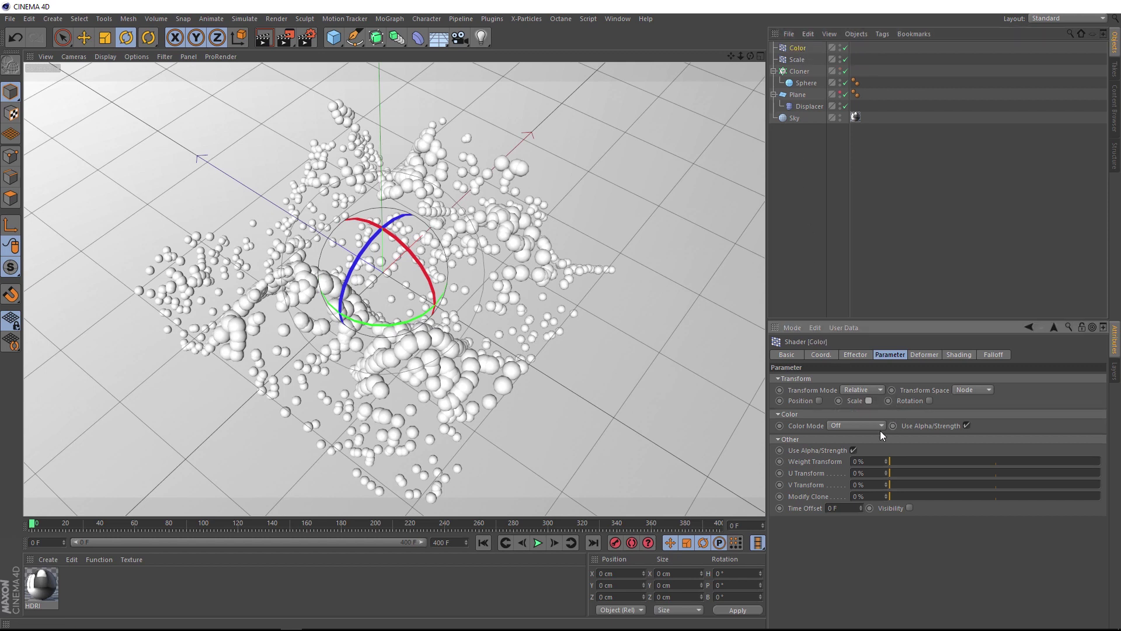
click(850, 425)
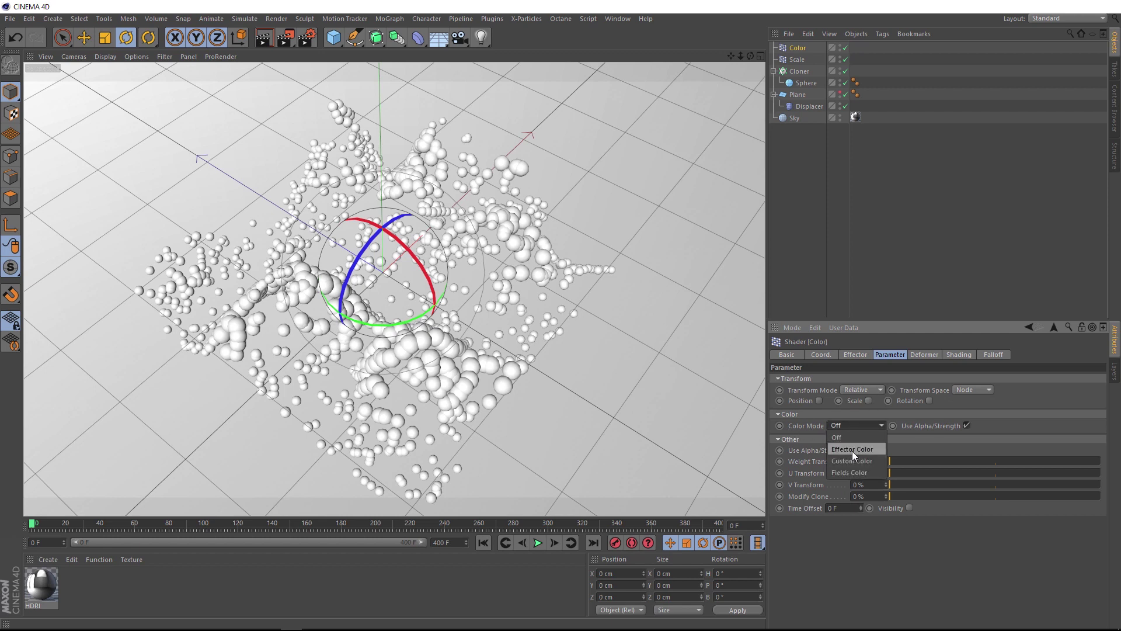
click(880, 448)
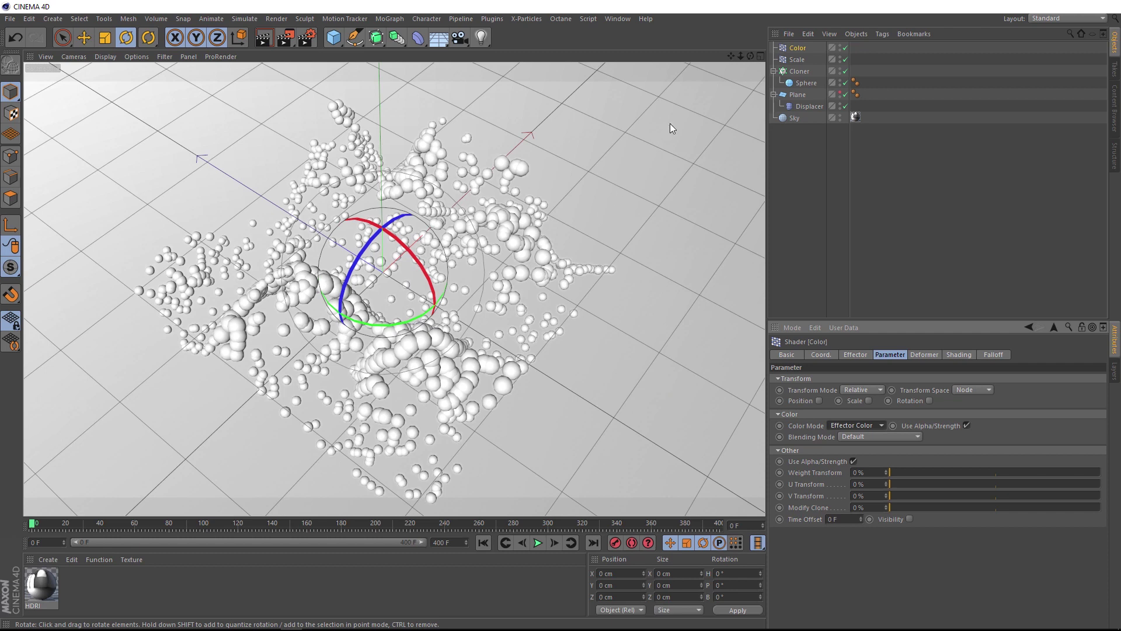
click(799, 71)
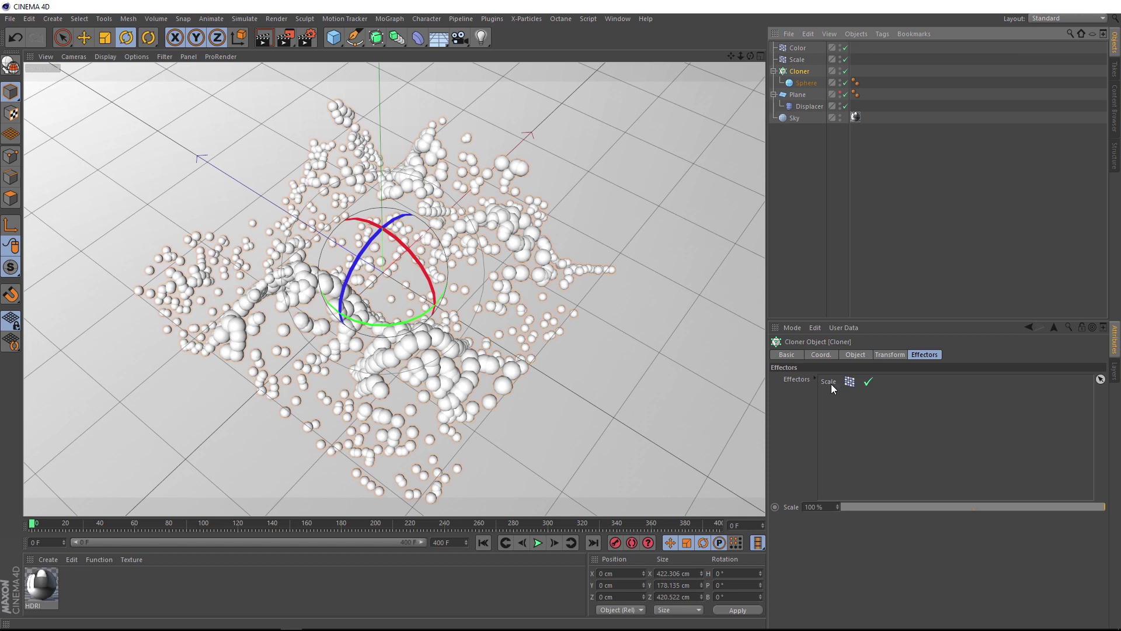
drag(795, 50, 833, 431)
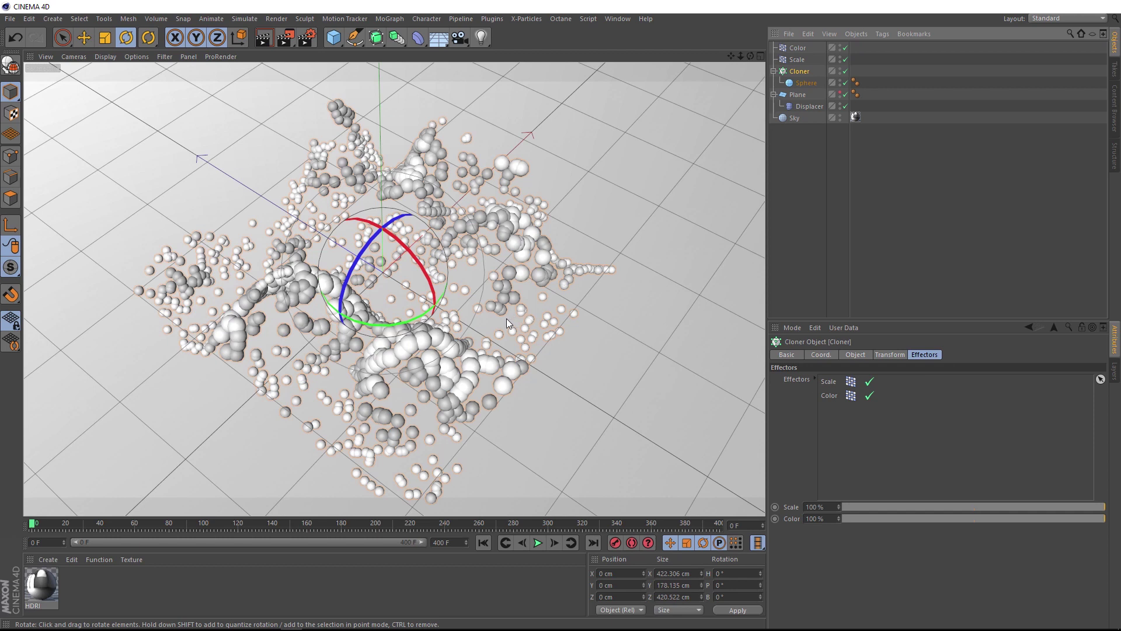
Wrap the Color effector's noise shader in a Colorizer and play part of the animation to check the clone colors
click(798, 49)
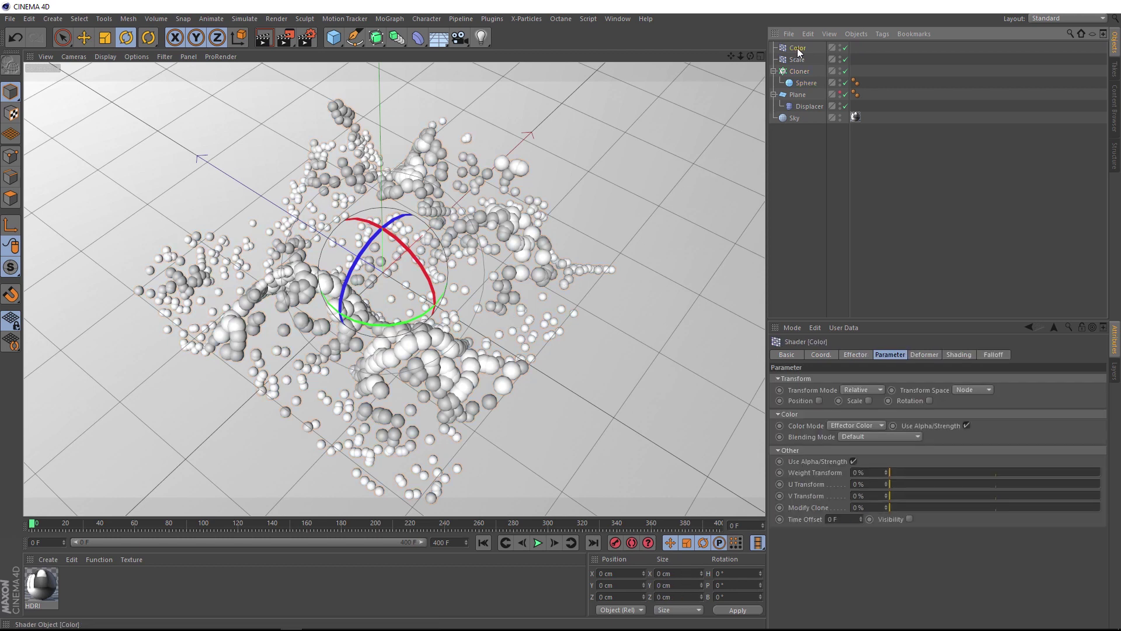
click(959, 353)
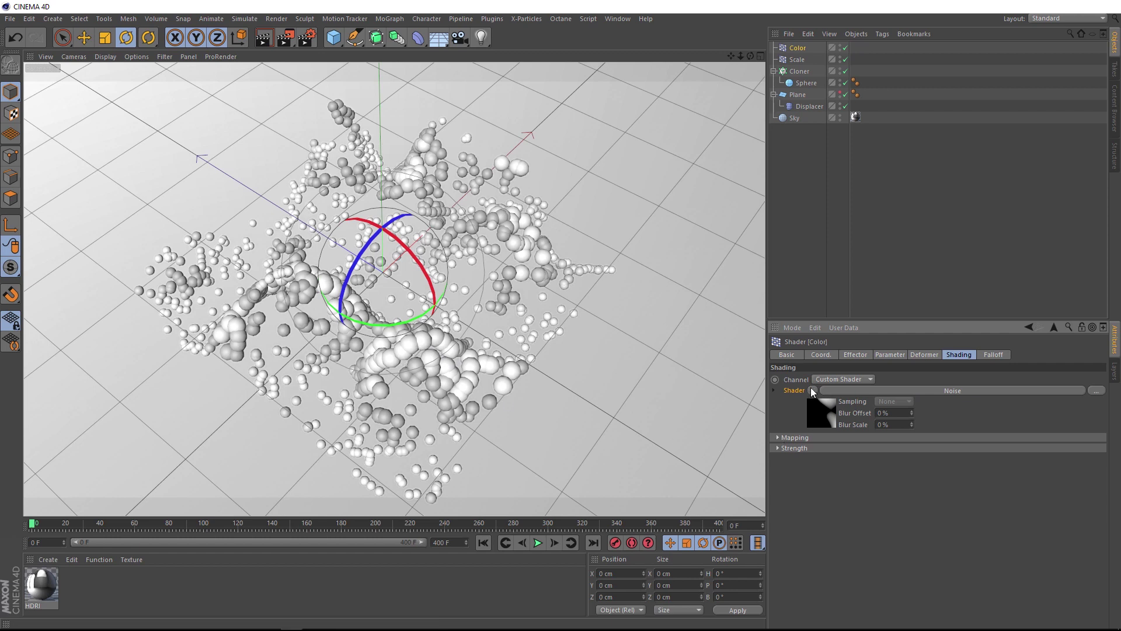
click(813, 390)
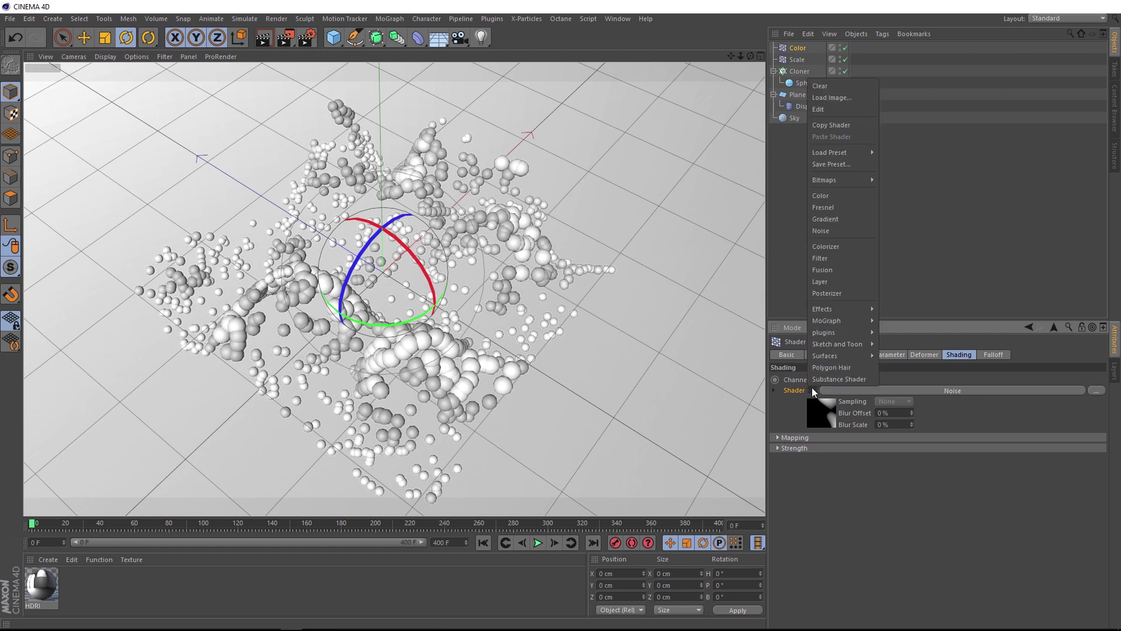
click(862, 252)
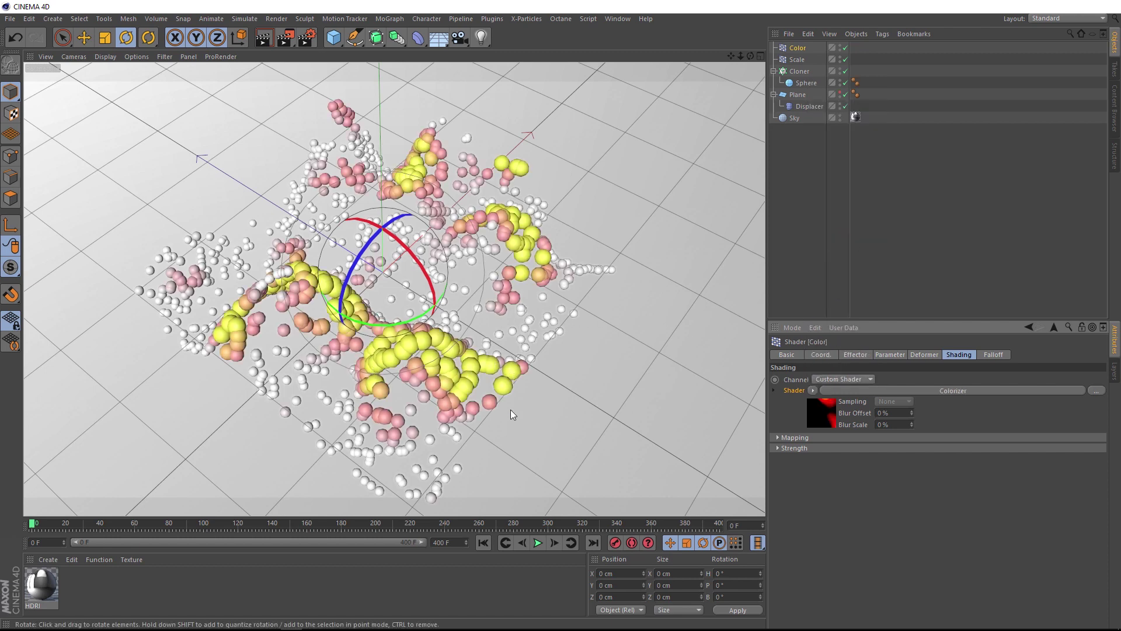
click(536, 542)
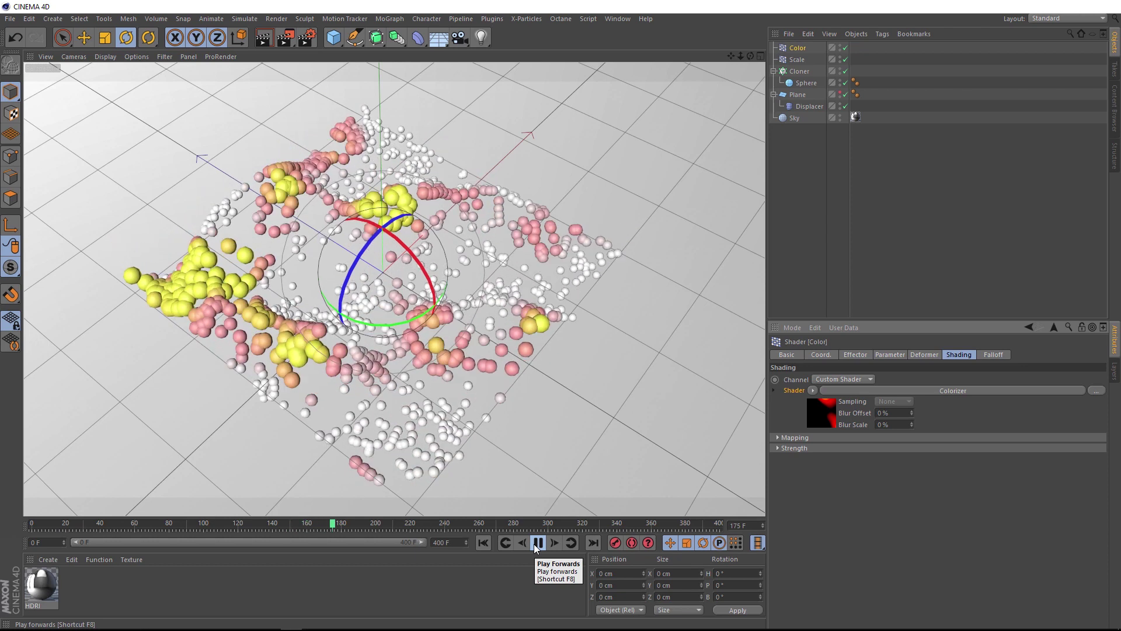
click(536, 542)
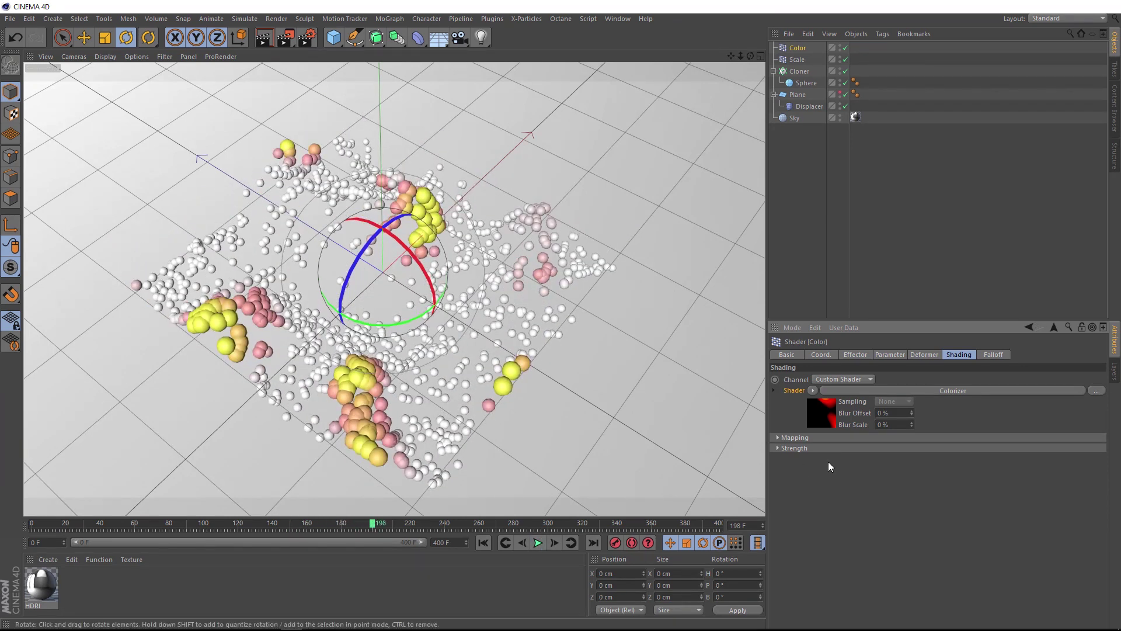
Recolor the black start knot of the Colorizer gradient to light green
click(943, 390)
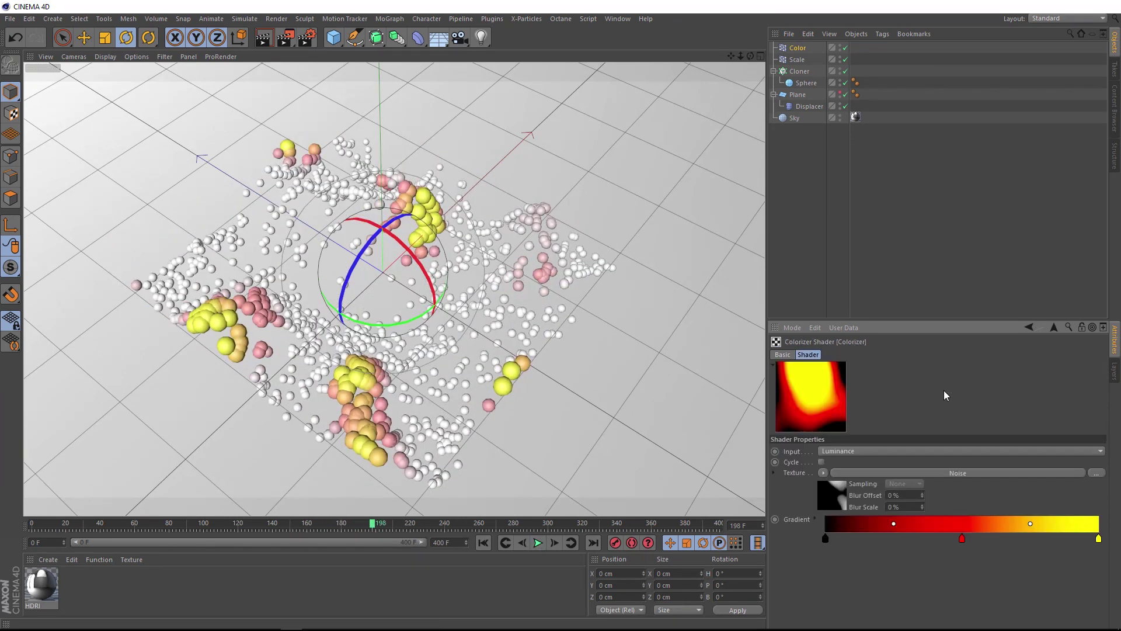
click(825, 538)
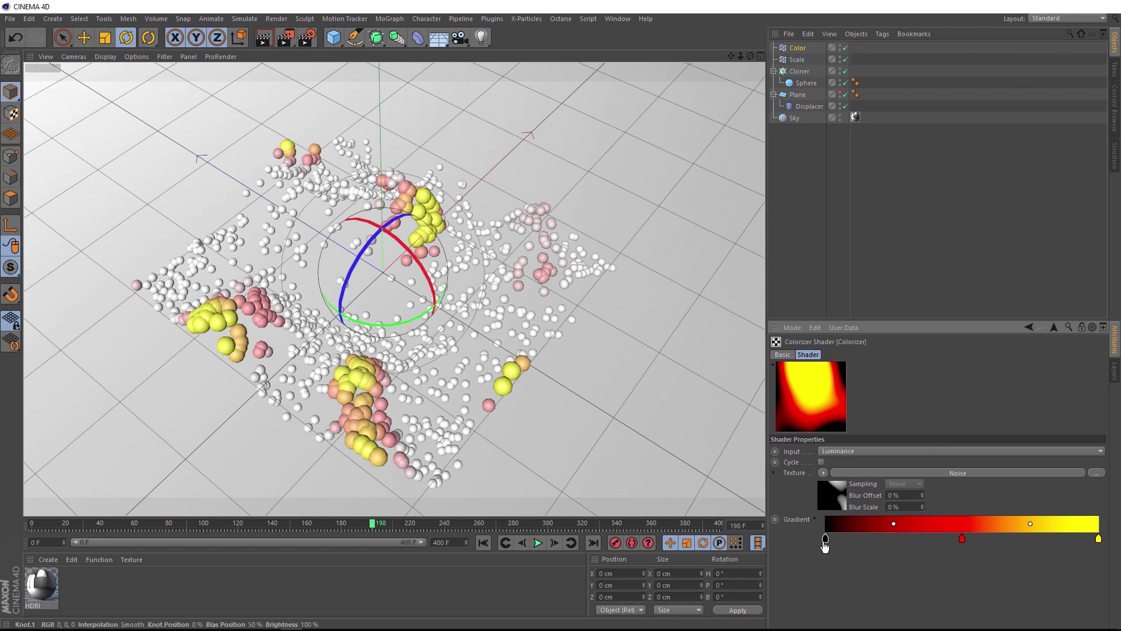
double_click(825, 541)
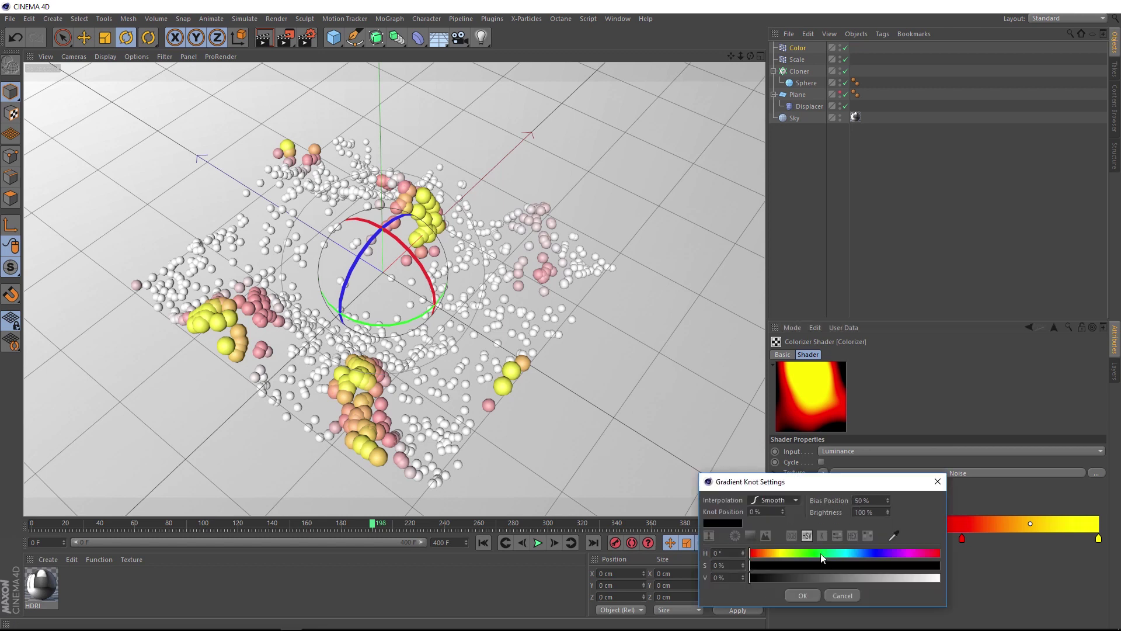
click(849, 565)
click(798, 606)
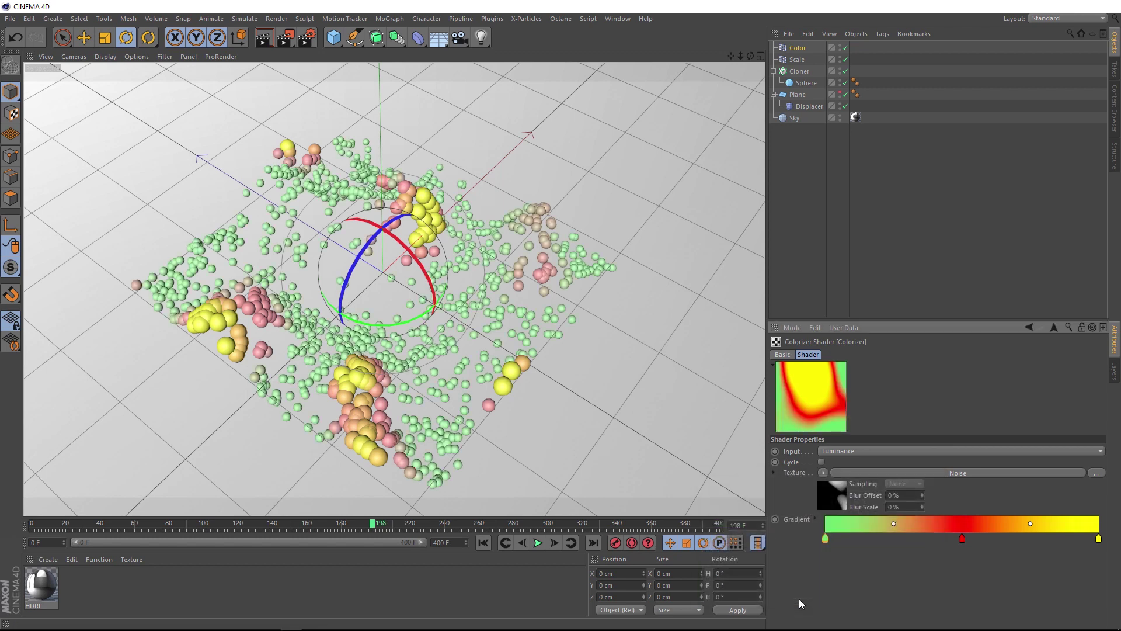
Recolor the gradient's middle red knot to light blue with 196° hue, 47% saturation and 100% value
double_click(961, 539)
drag(955, 553, 979, 563)
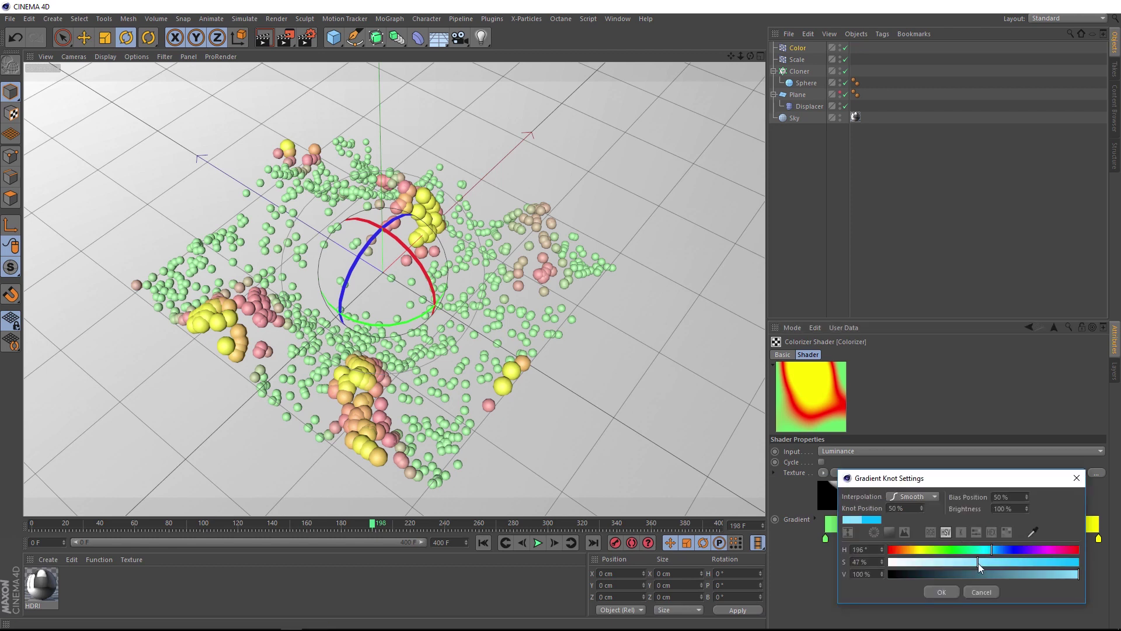
click(940, 594)
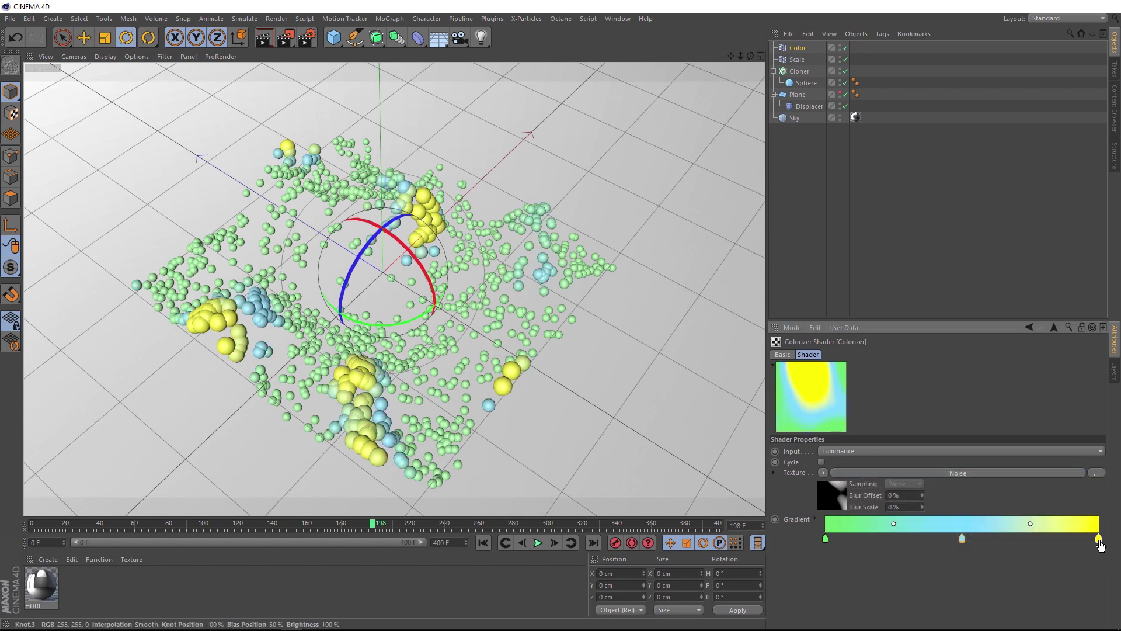
mouse_move(1100, 546)
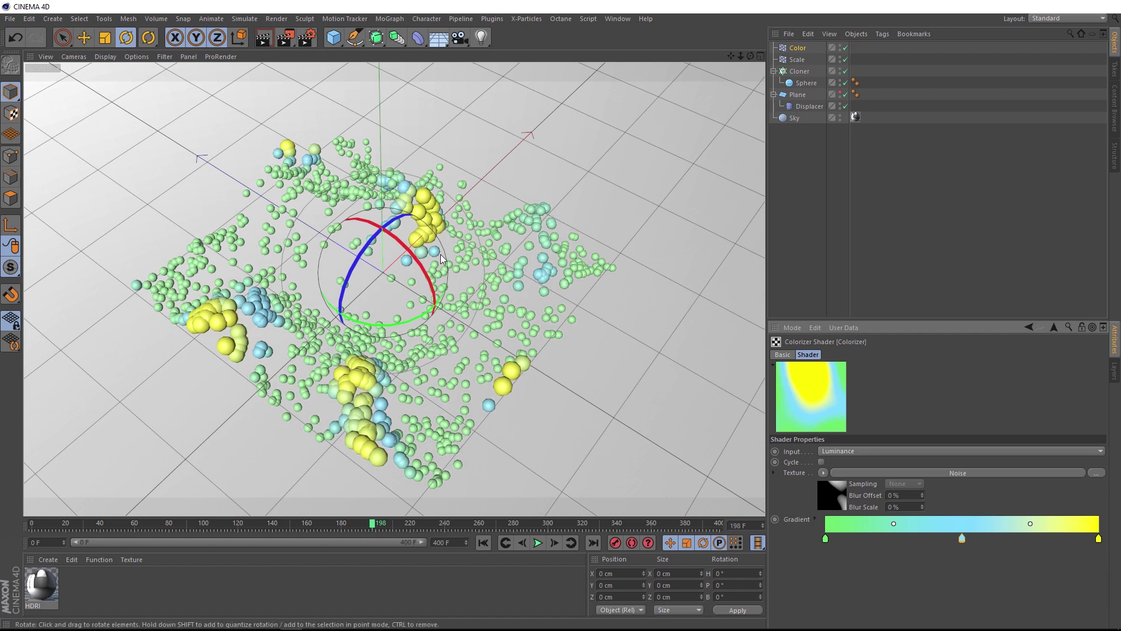
Check the new colors in playback, and shift the gradient's blue knot slightly toward yellow and the yellow end knot slightly inward
click(538, 543)
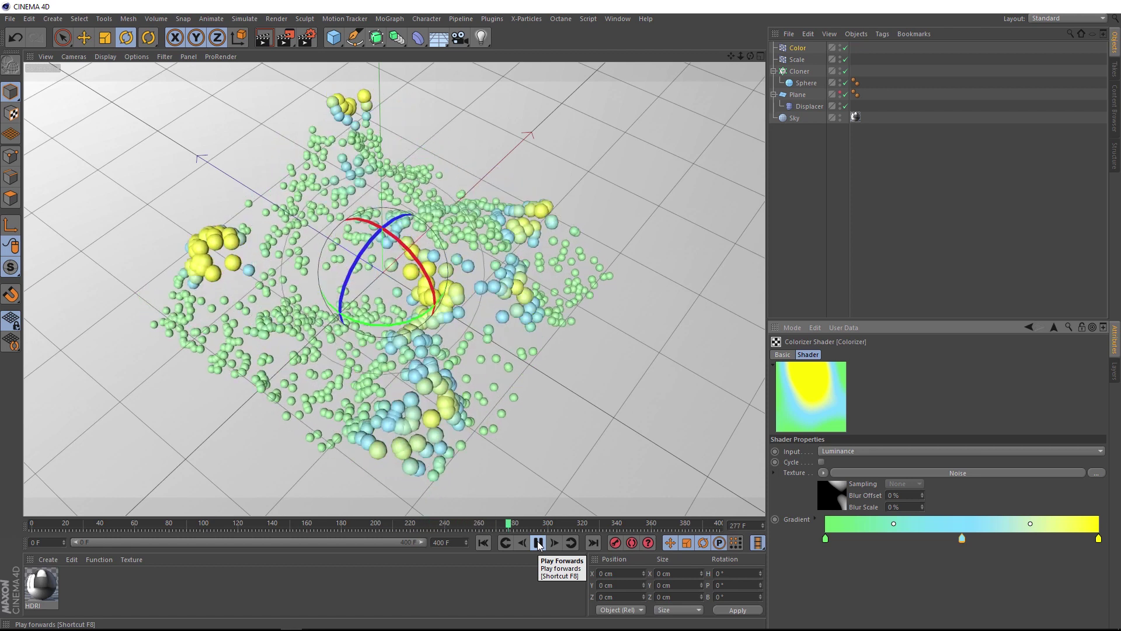
click(538, 543)
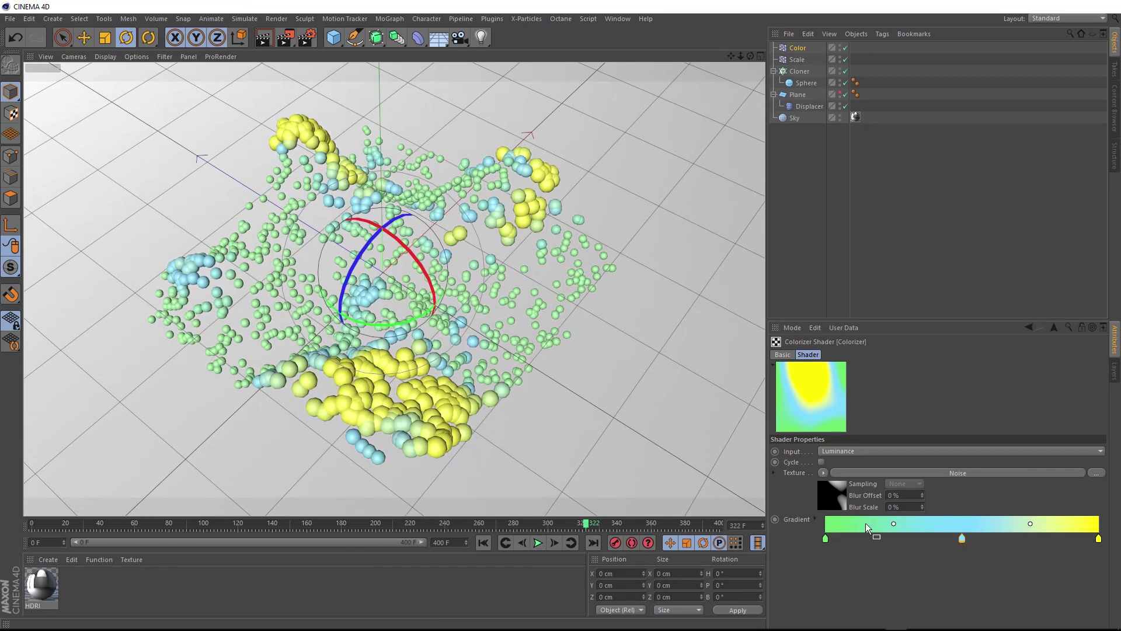
mouse_move(962, 541)
mouse_down()
mouse_move(919, 544)
mouse_move(1026, 544)
mouse_move(963, 544)
mouse_move(992, 548)
mouse_move(980, 547)
mouse_up()
drag(1098, 540, 1078, 558)
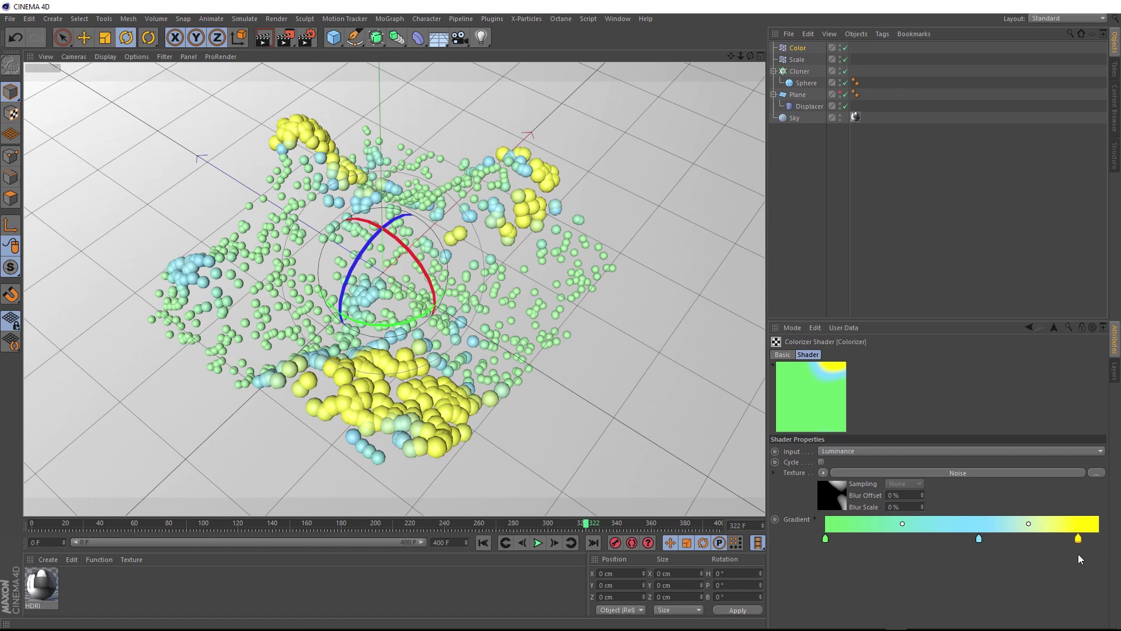
Set the low clip to 36% and the high clip to 83% in the noise inside the Colorizer
click(958, 472)
scroll(1019, 533, down, 3)
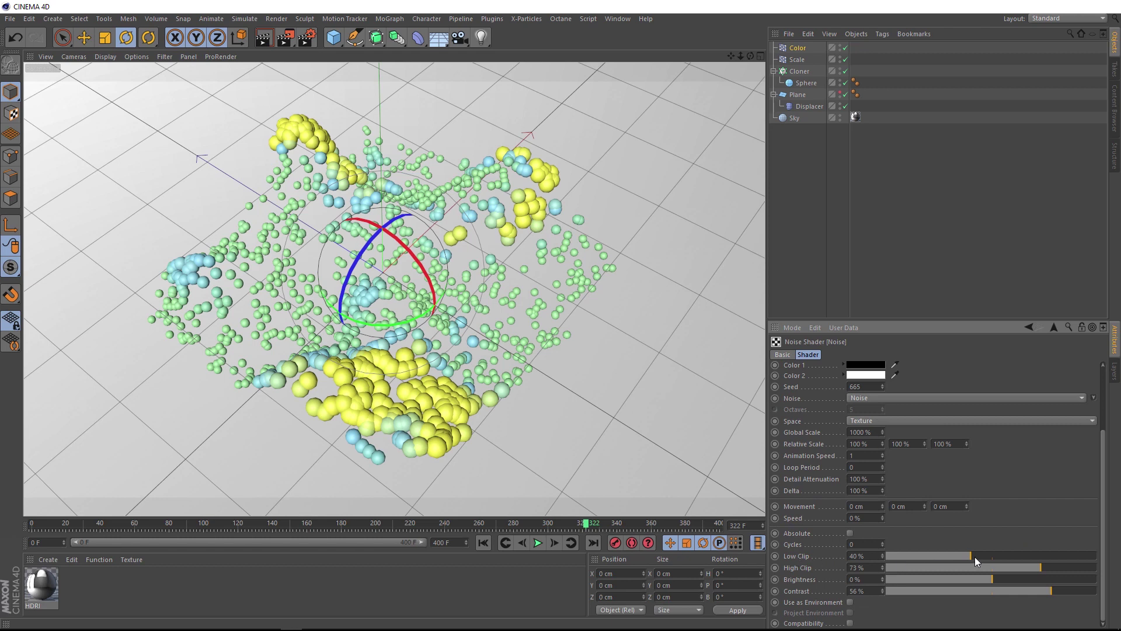
mouse_move(975, 556)
mouse_down()
mouse_move(937, 555)
mouse_move(958, 555)
mouse_up()
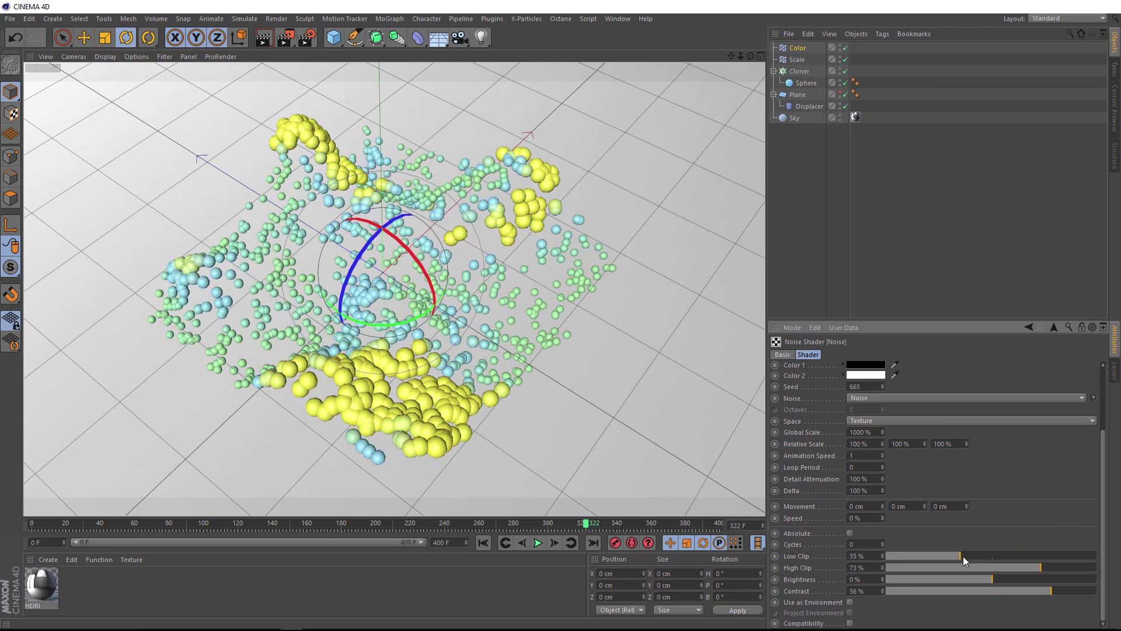
drag(1043, 563, 1066, 569)
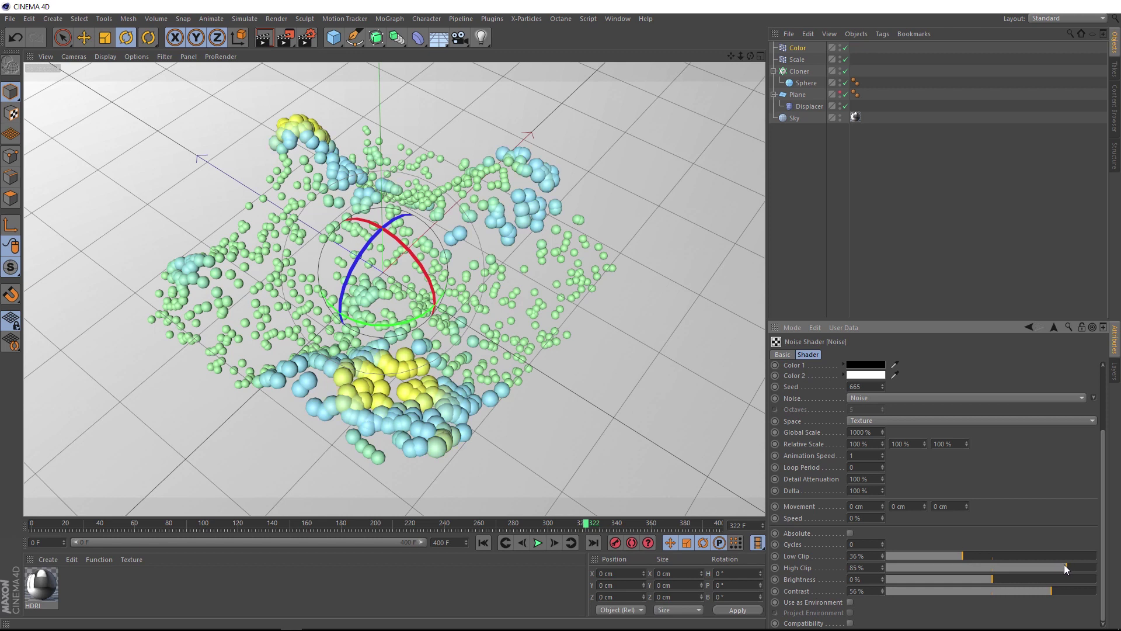
Play the animation to check the adjusted color distribution, and rewind to frame 0
click(537, 543)
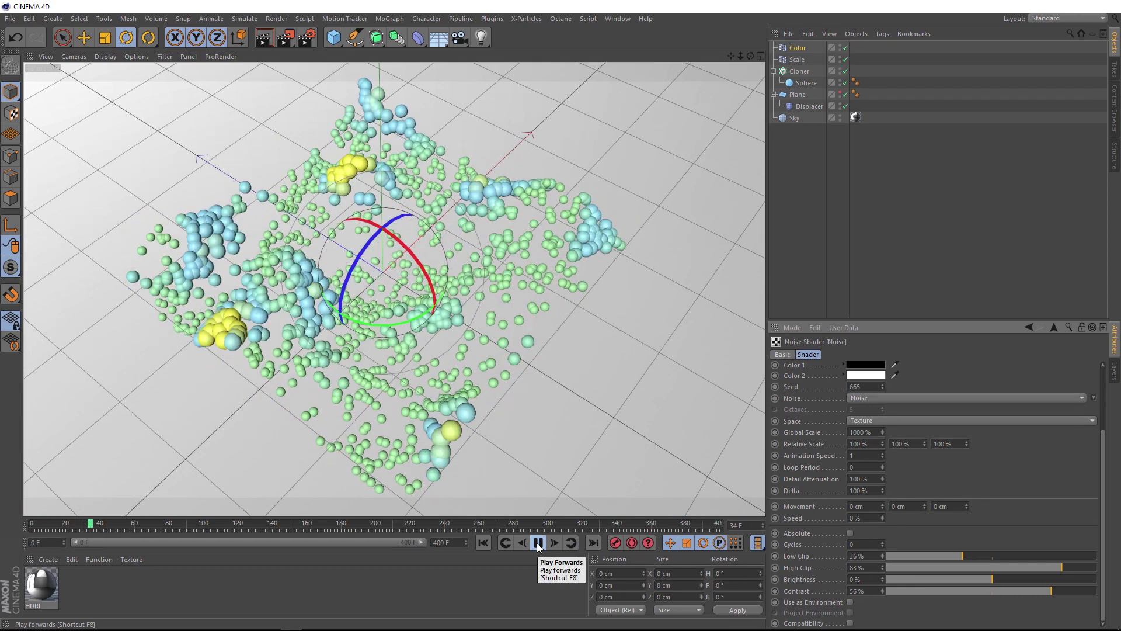
click(538, 542)
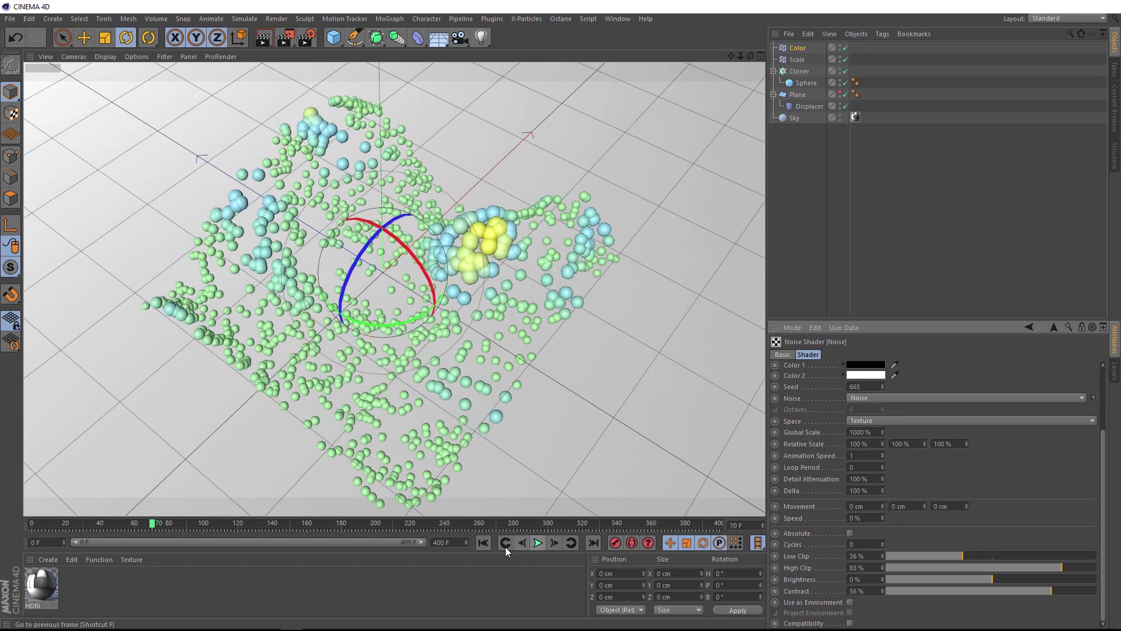
click(483, 542)
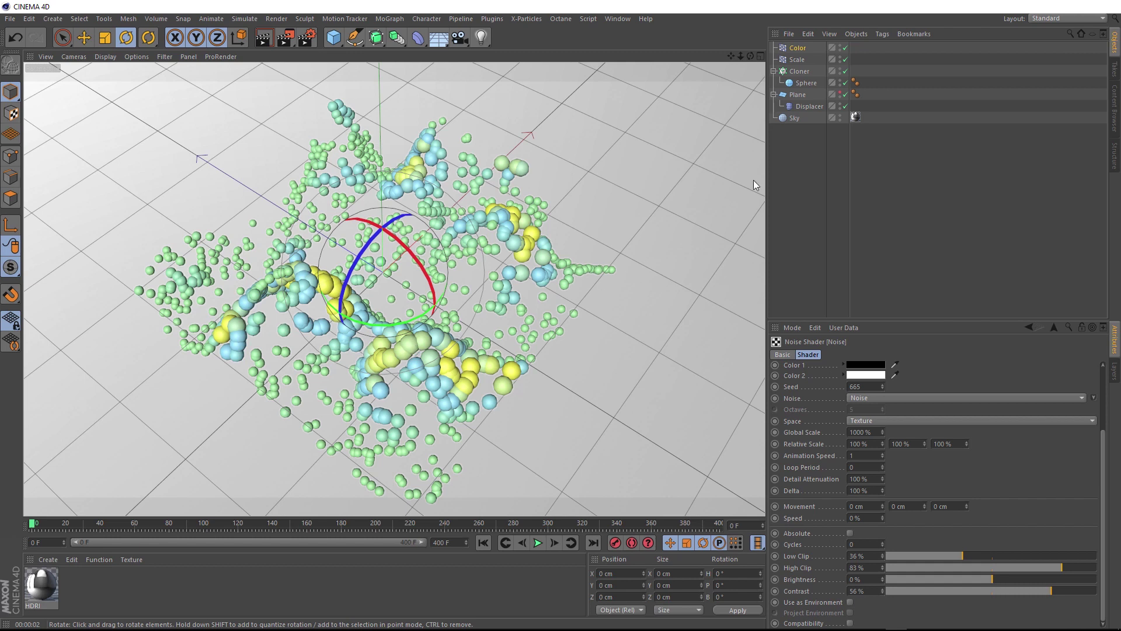
Add a Rigid Body simulation tag to the Cloner
click(800, 71)
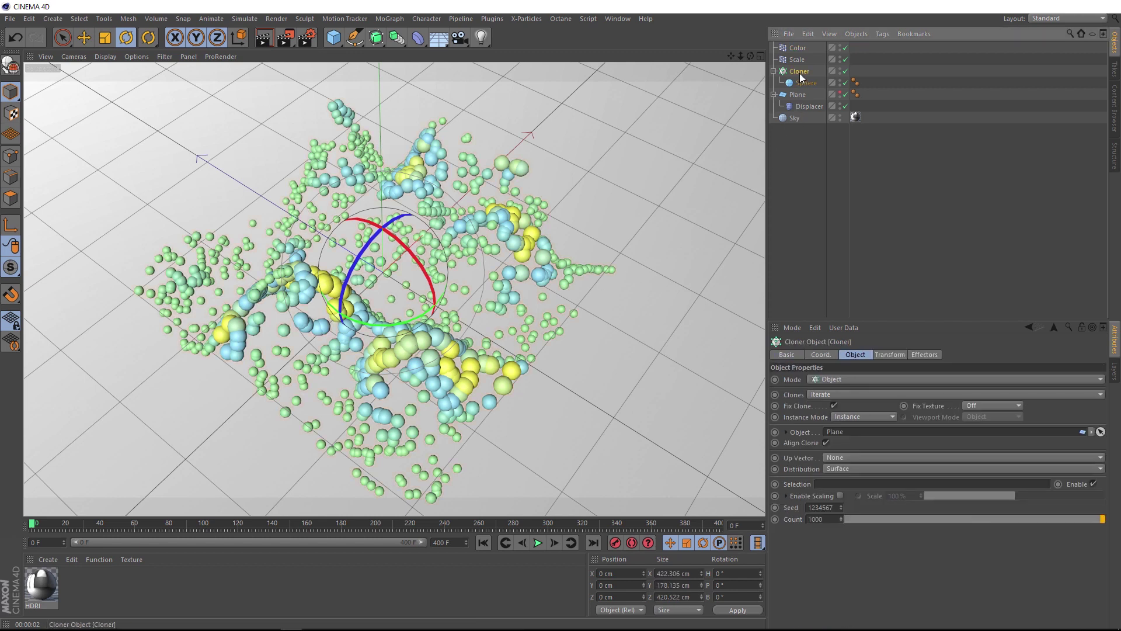
click(883, 34)
mouse_move(917, 145)
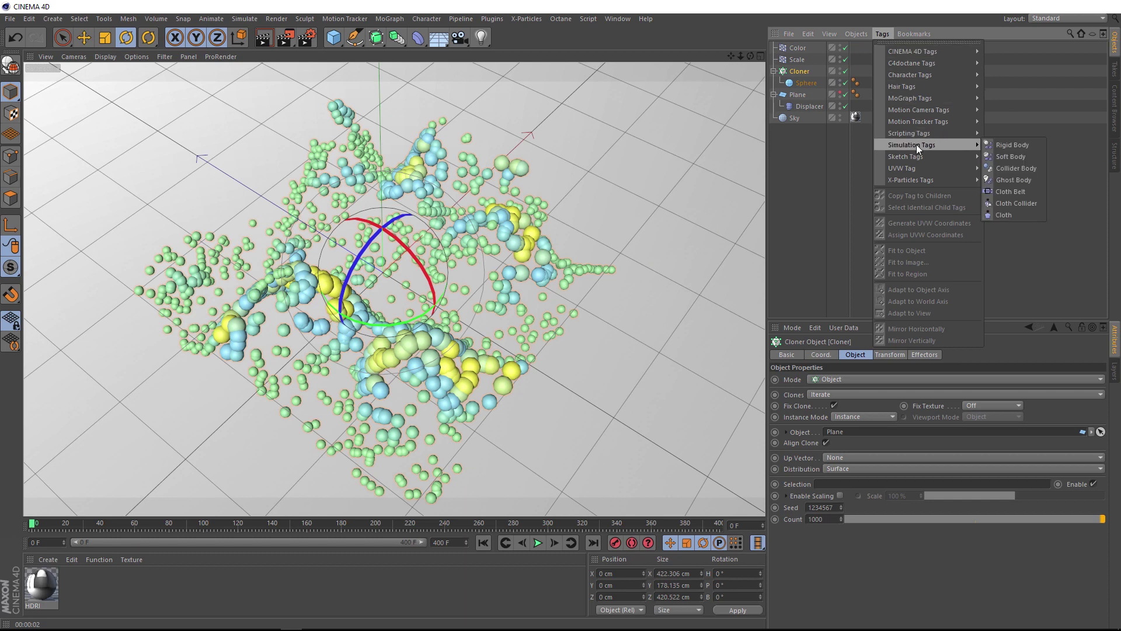
click(1026, 148)
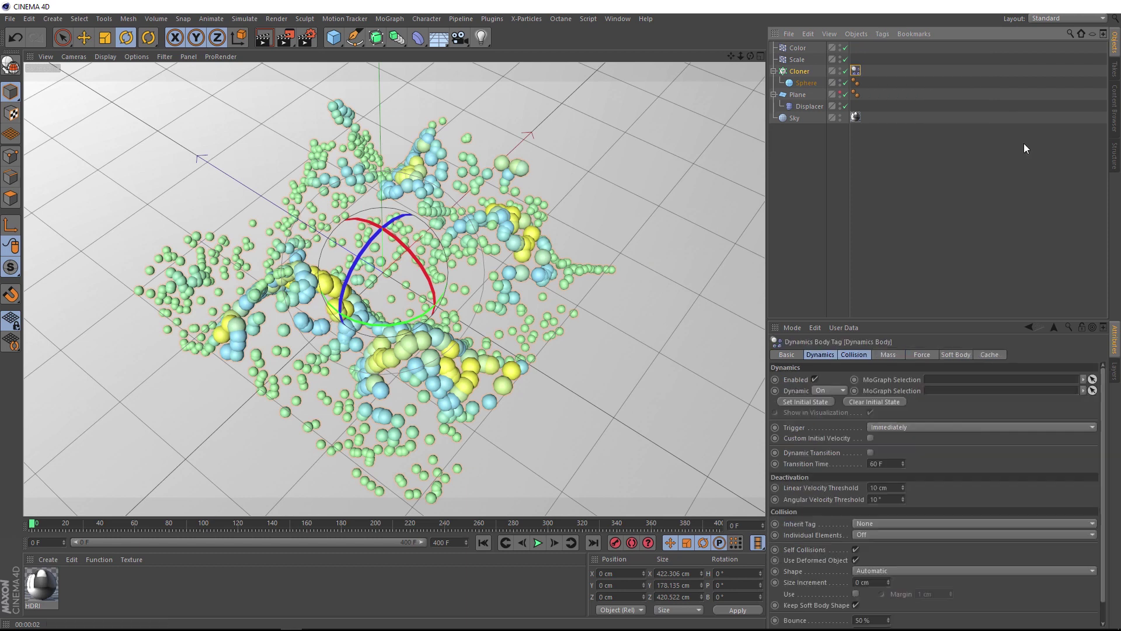
Set the dynamics tag's Individual Elements collision option to All and play the simulation
click(856, 355)
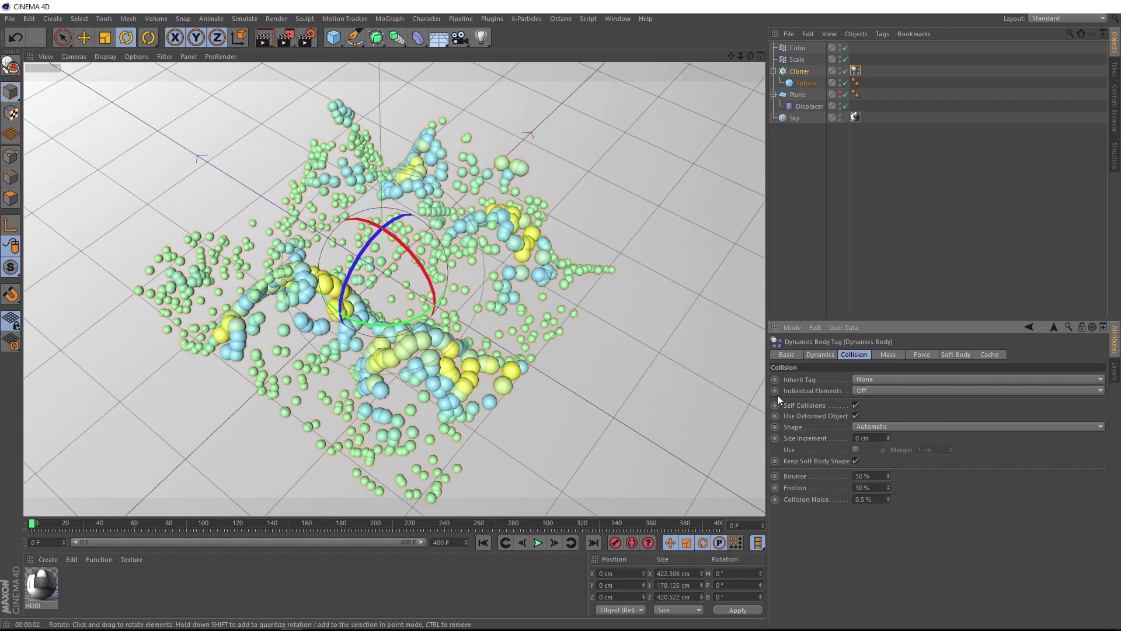
click(872, 390)
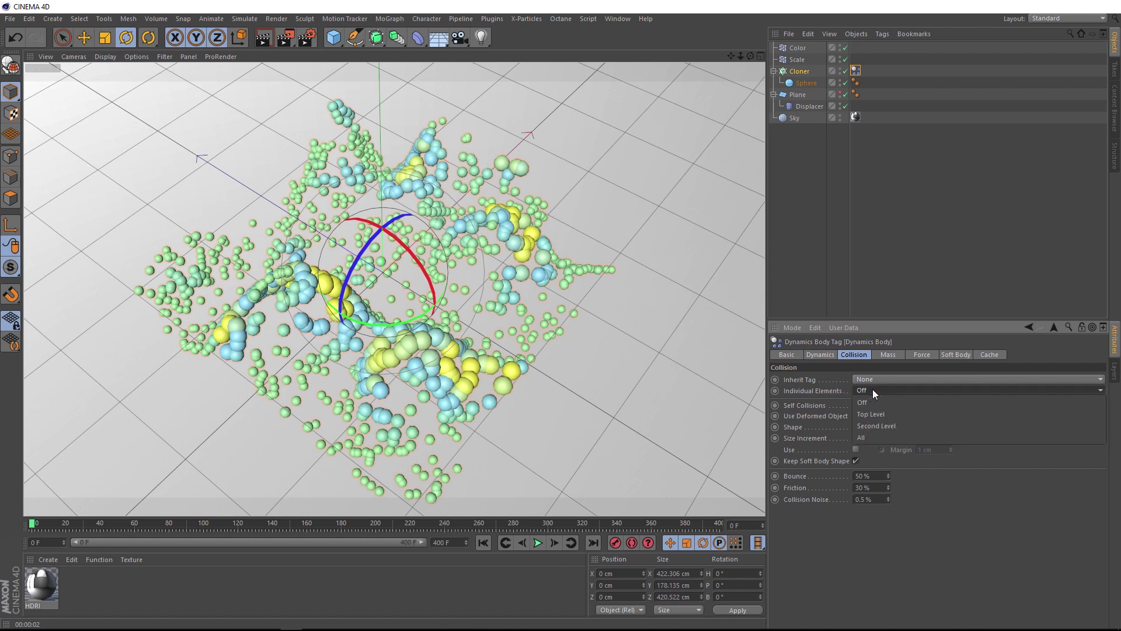
click(874, 436)
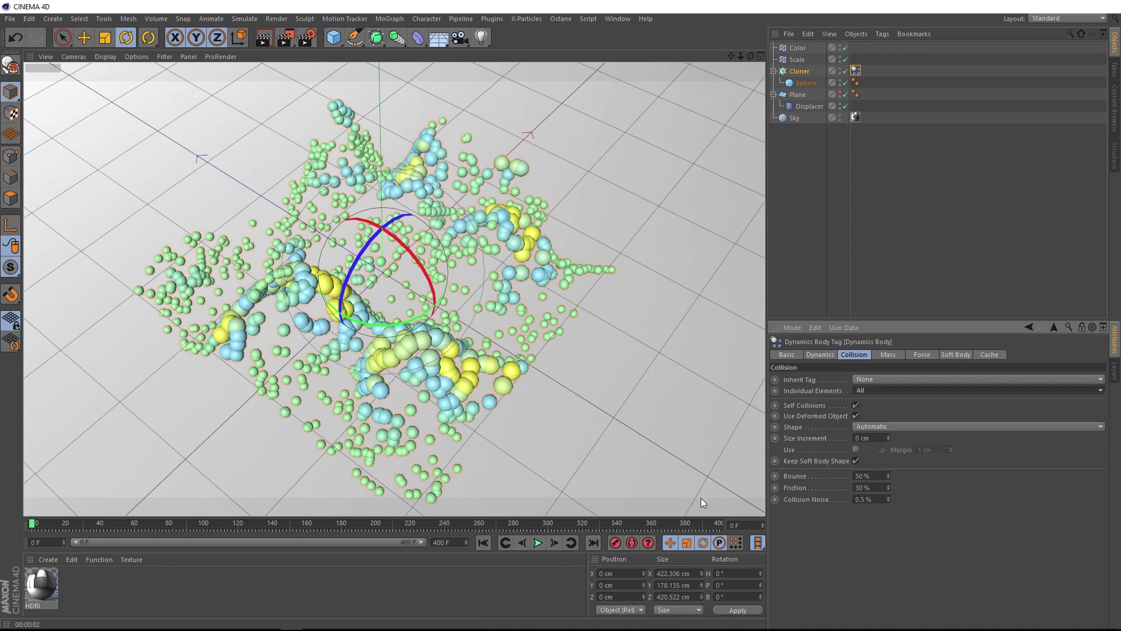
click(538, 543)
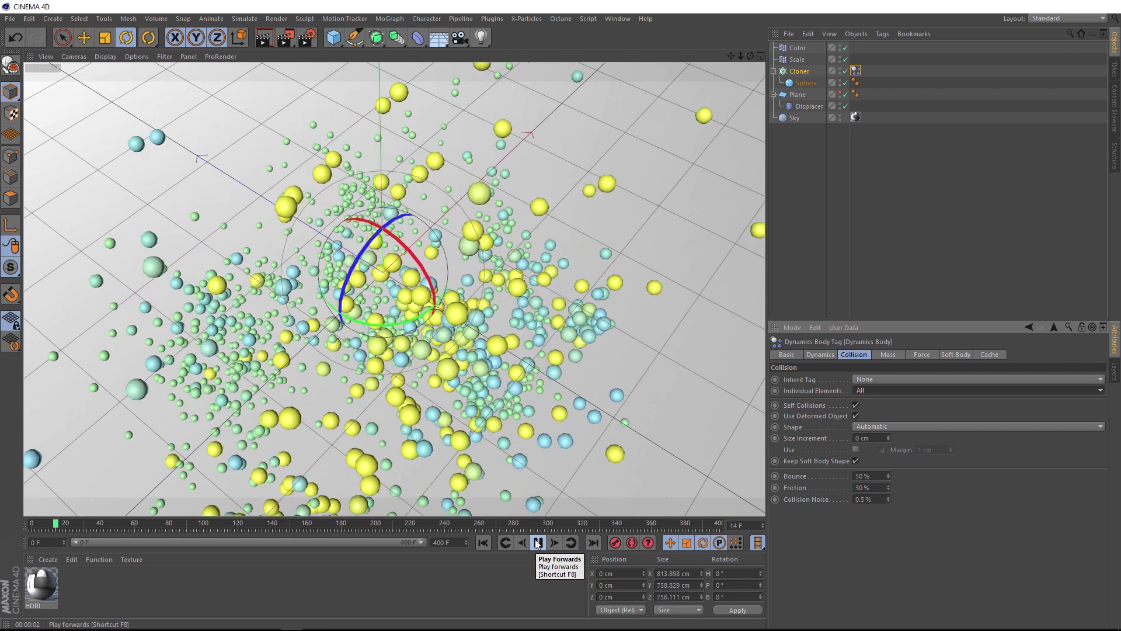
Stop and rewind the simulation, and set Follow Position and Follow Rotation of the Cloner's dynamics tag to 5
click(538, 542)
click(483, 542)
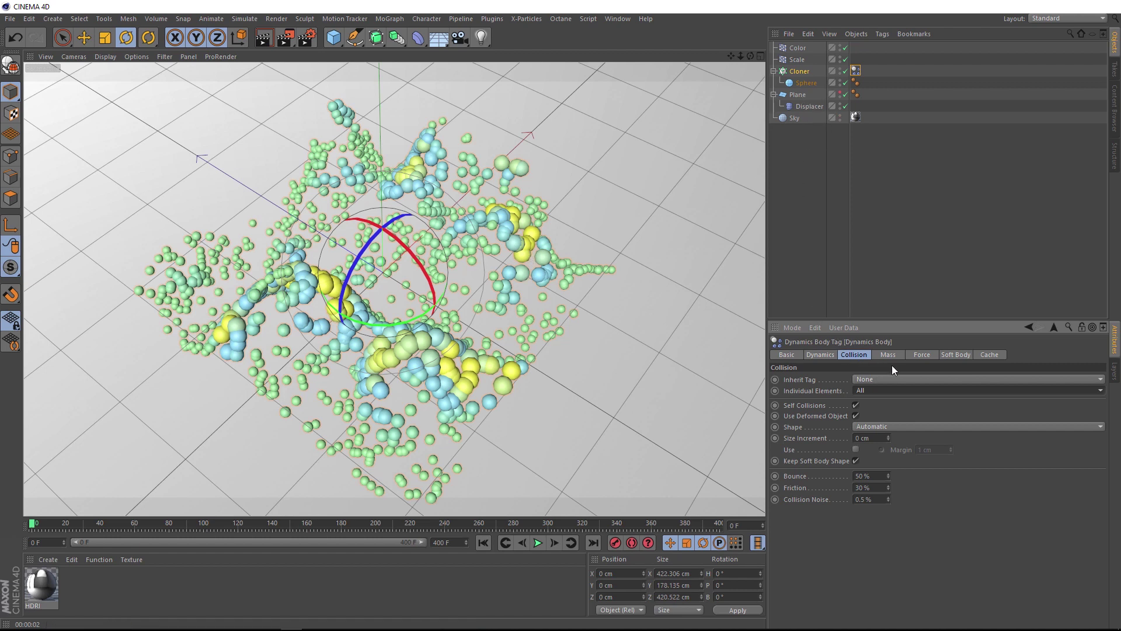
click(918, 355)
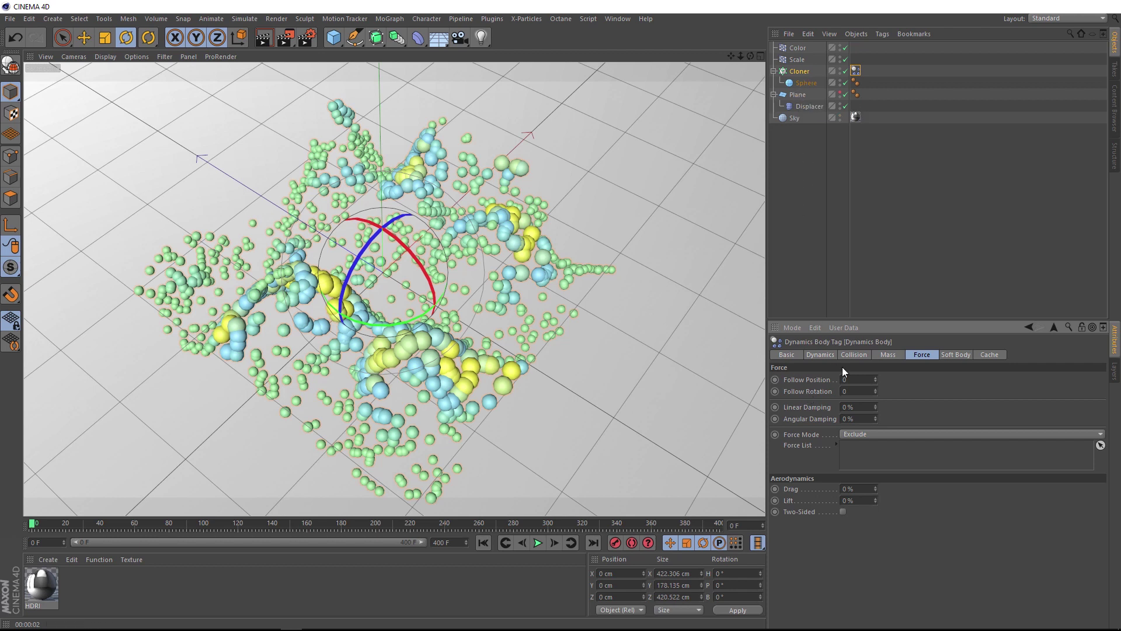
click(857, 378)
text(5)
key(Tab)
text(5)
Play the simulation to check how the clones follow the plane, and rewind to frame 0
click(537, 543)
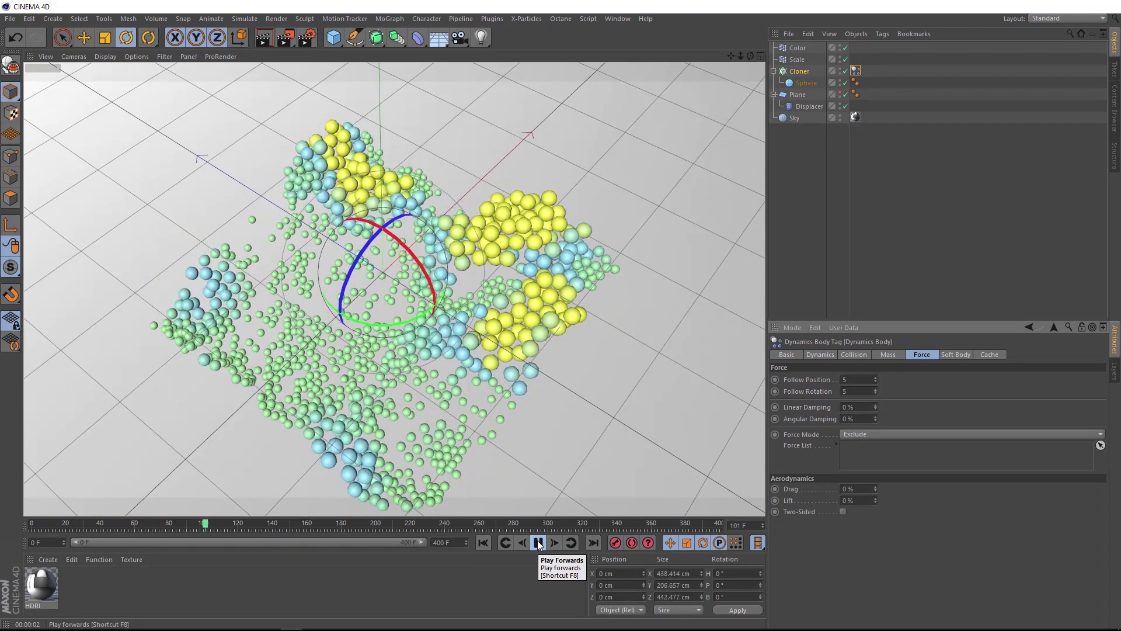
click(539, 543)
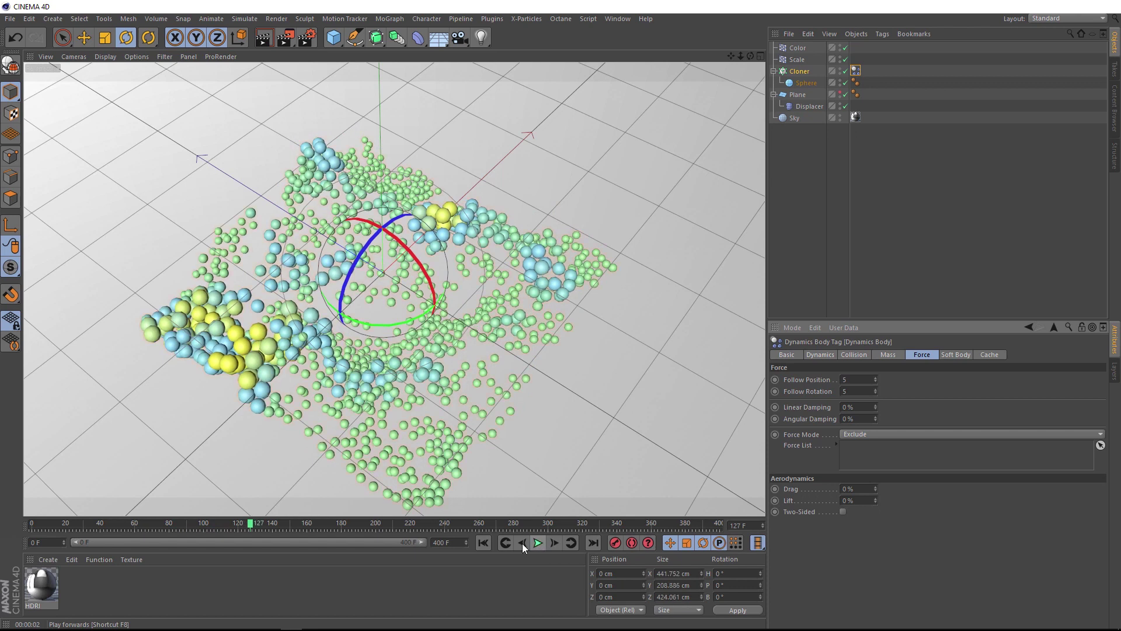
click(482, 543)
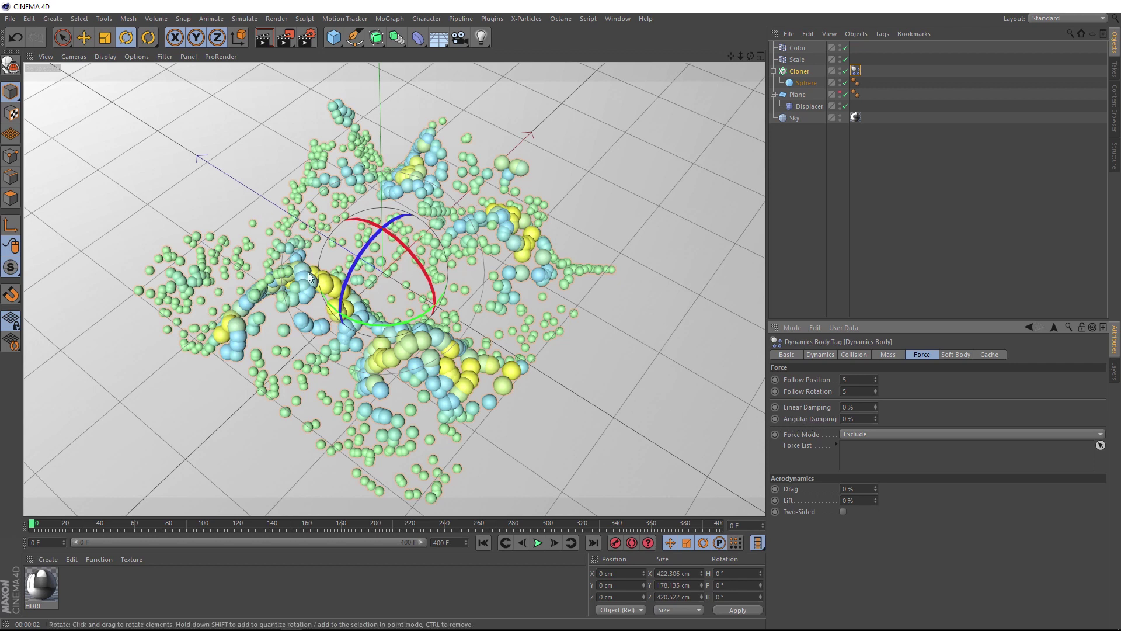
Set the linear damping and angular damping of the Cloner's dynamics tag to 10%
click(855, 407)
text(10)
key(Tab)
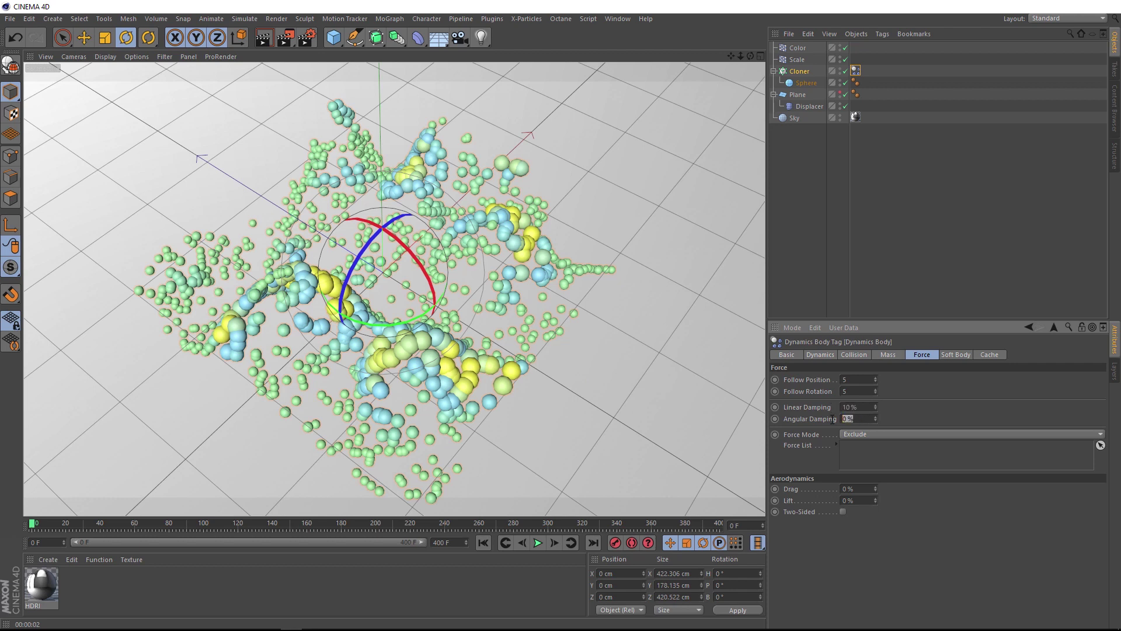
Play the damped simulation to about frame 211 and render the view there
click(537, 543)
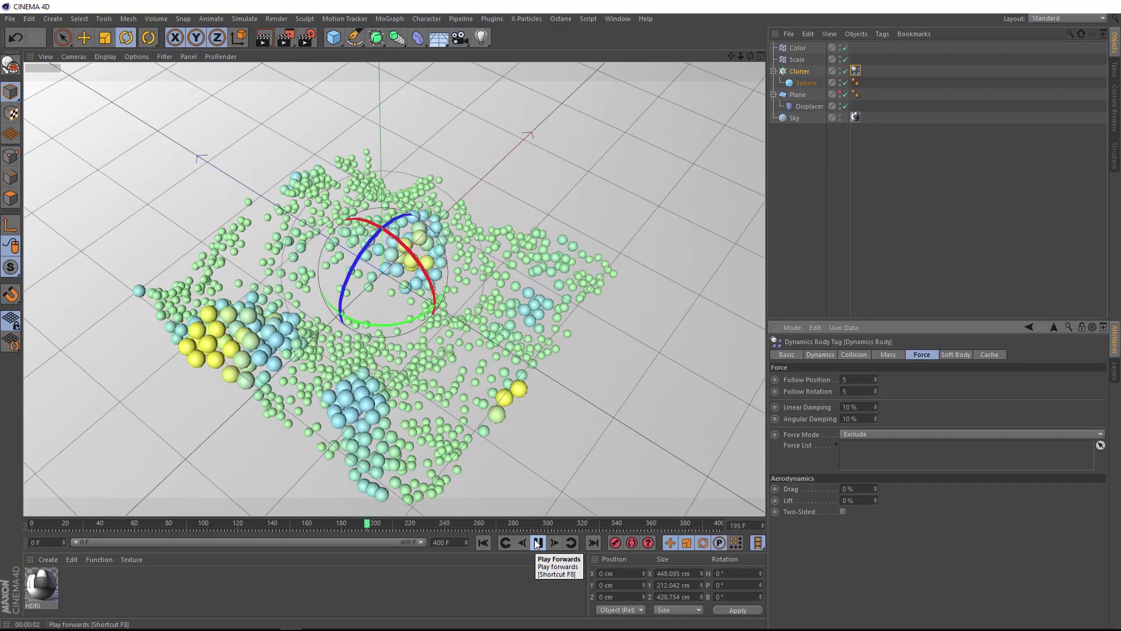
click(537, 543)
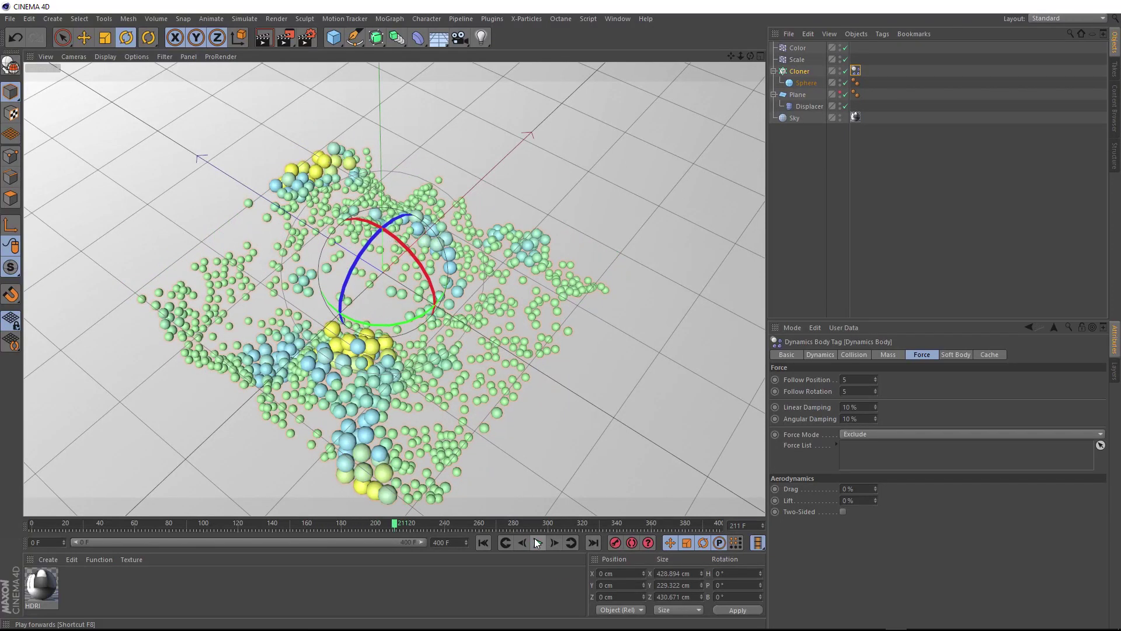
click(264, 40)
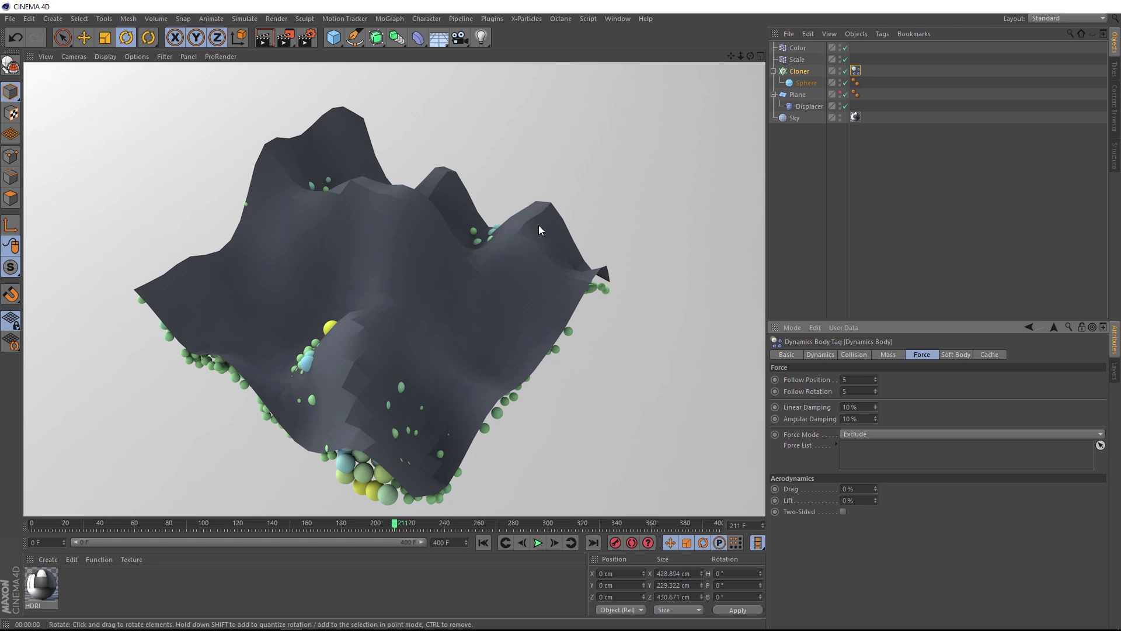
Add a Compositing tag to the Plane
click(790, 96)
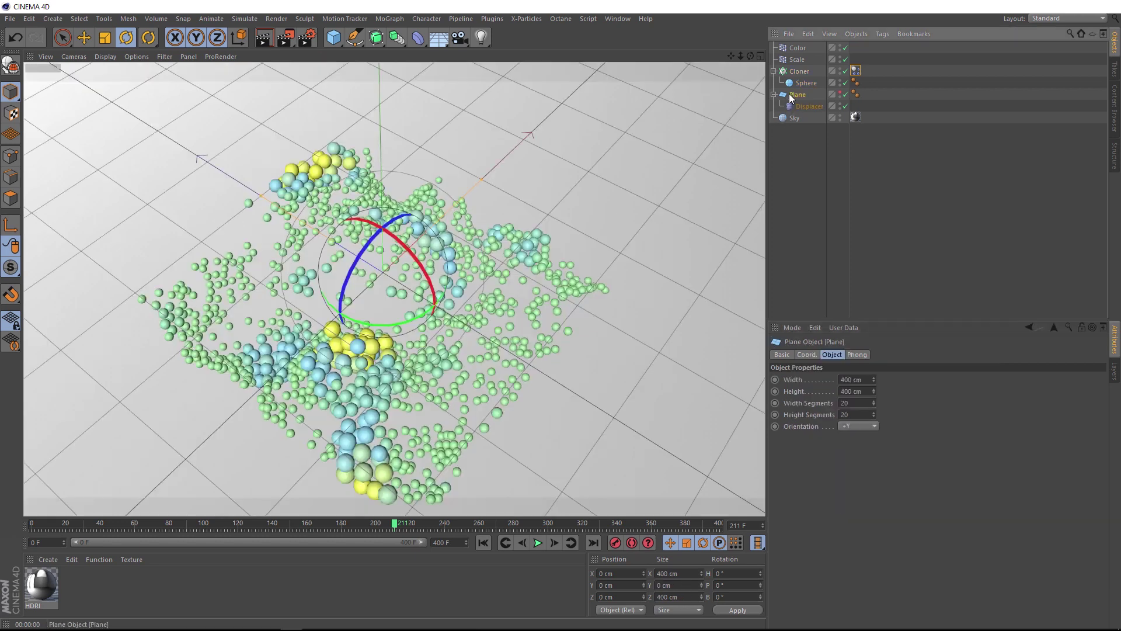
click(883, 34)
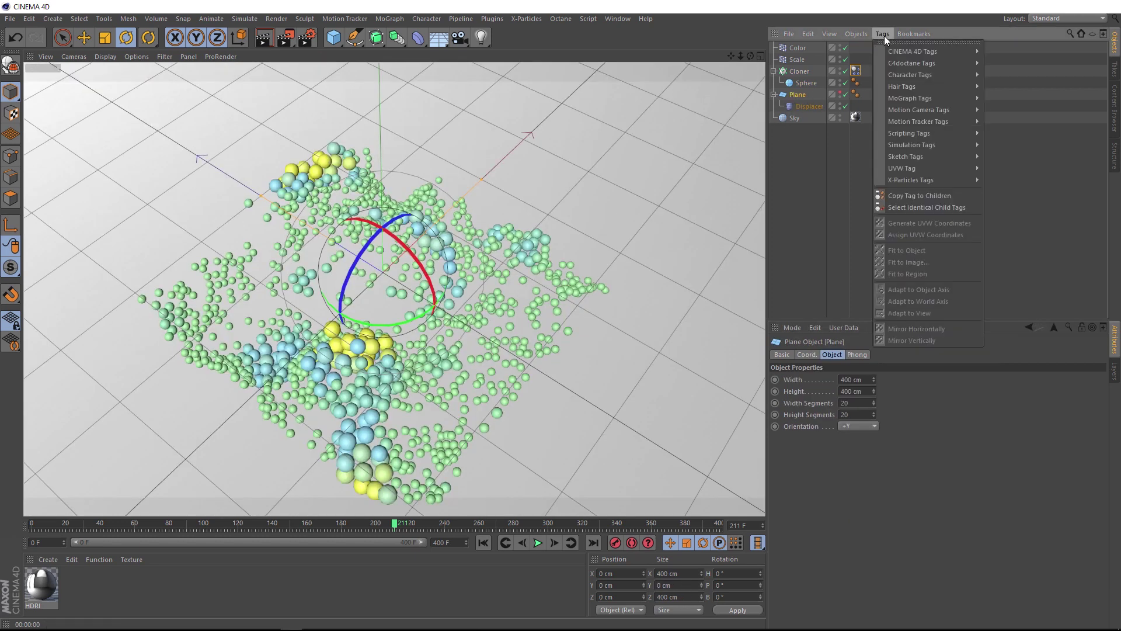
mouse_move(888, 49)
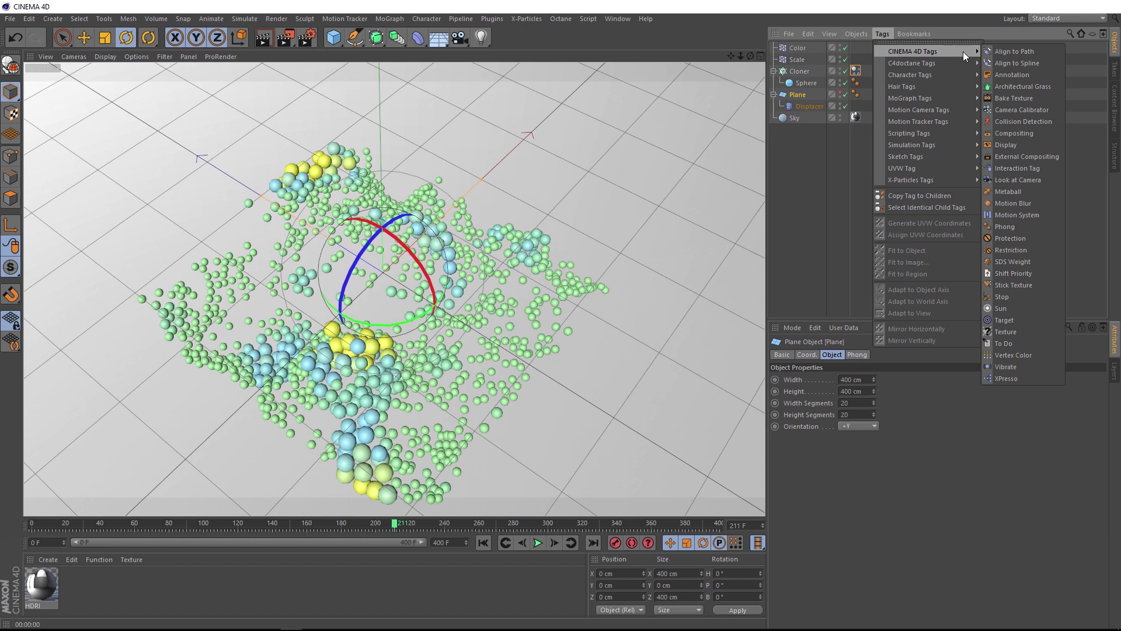
click(1024, 133)
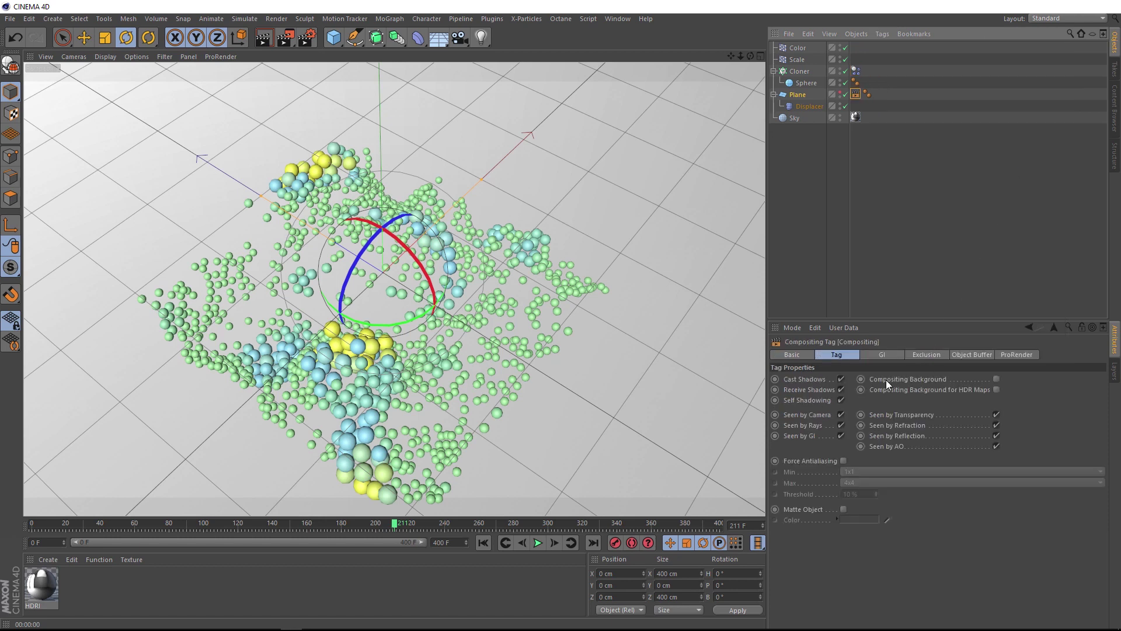
Disable Cast Shadows, Receive Shadows and Seen by Camera, Rays, GI and Transparency in the Plane's Compositing tag, and render the view
click(842, 379)
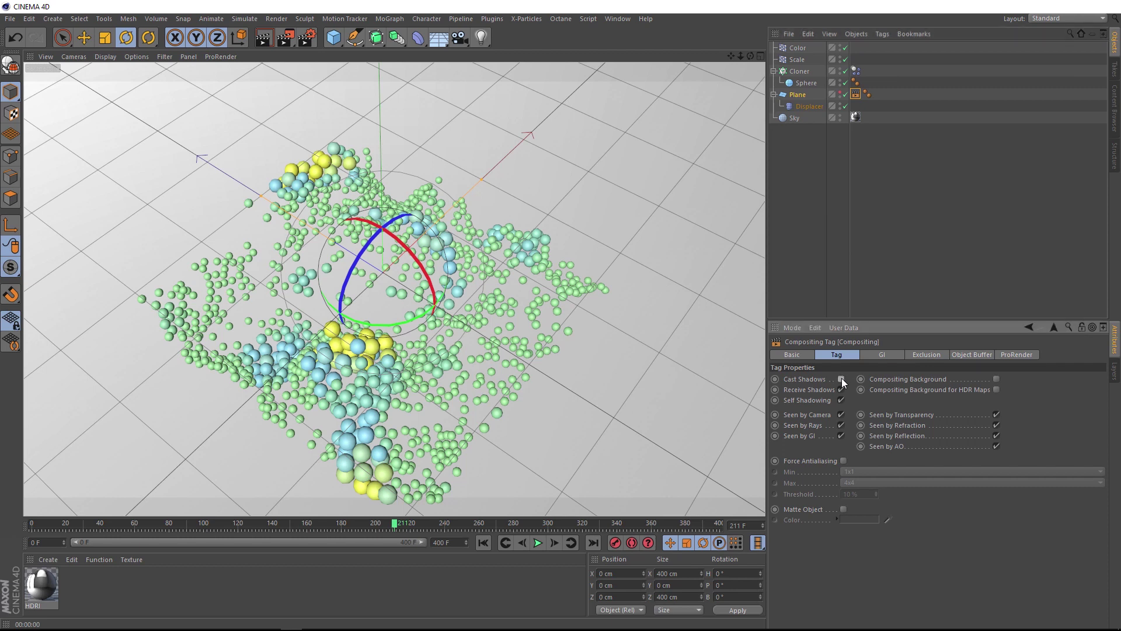
click(841, 425)
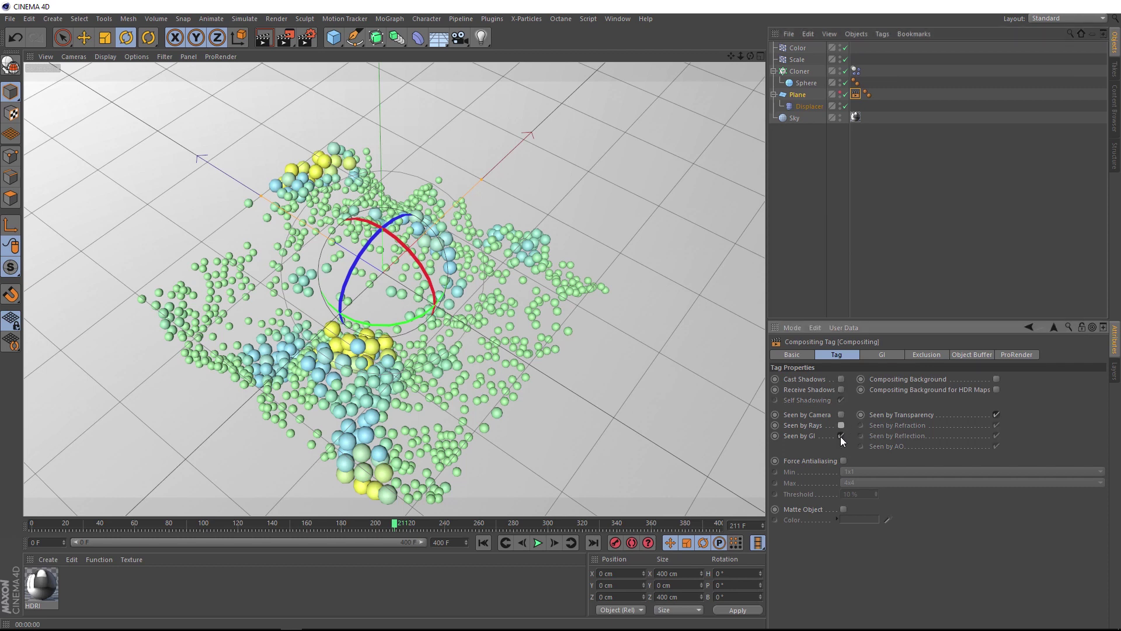
click(996, 414)
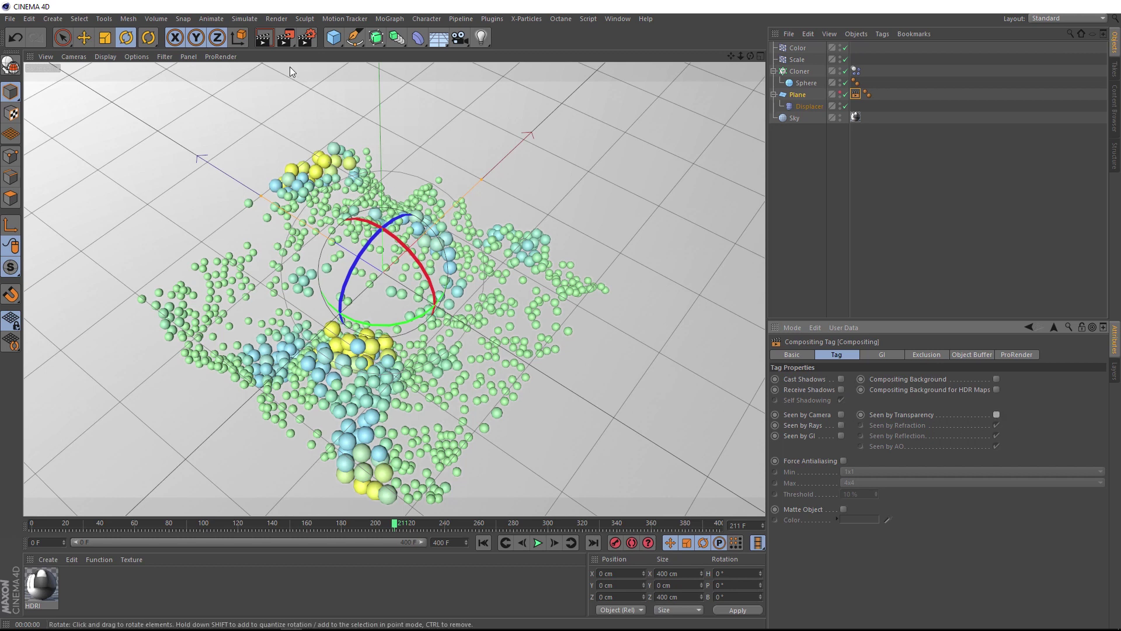
click(267, 40)
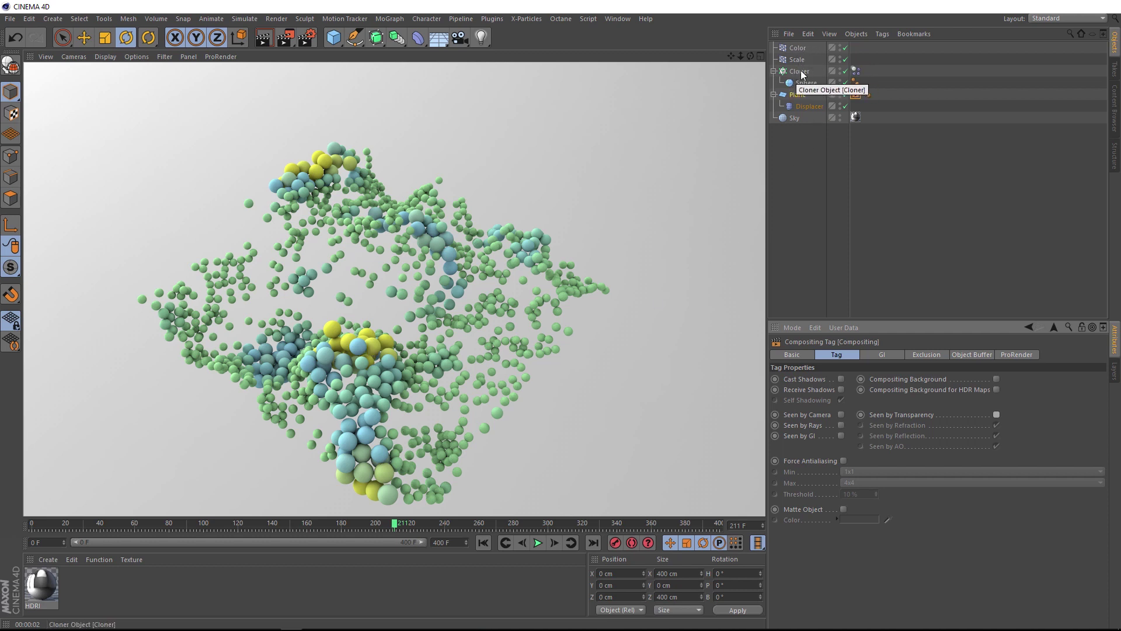
Create a new material and apply it to the Cloner
double_click(123, 586)
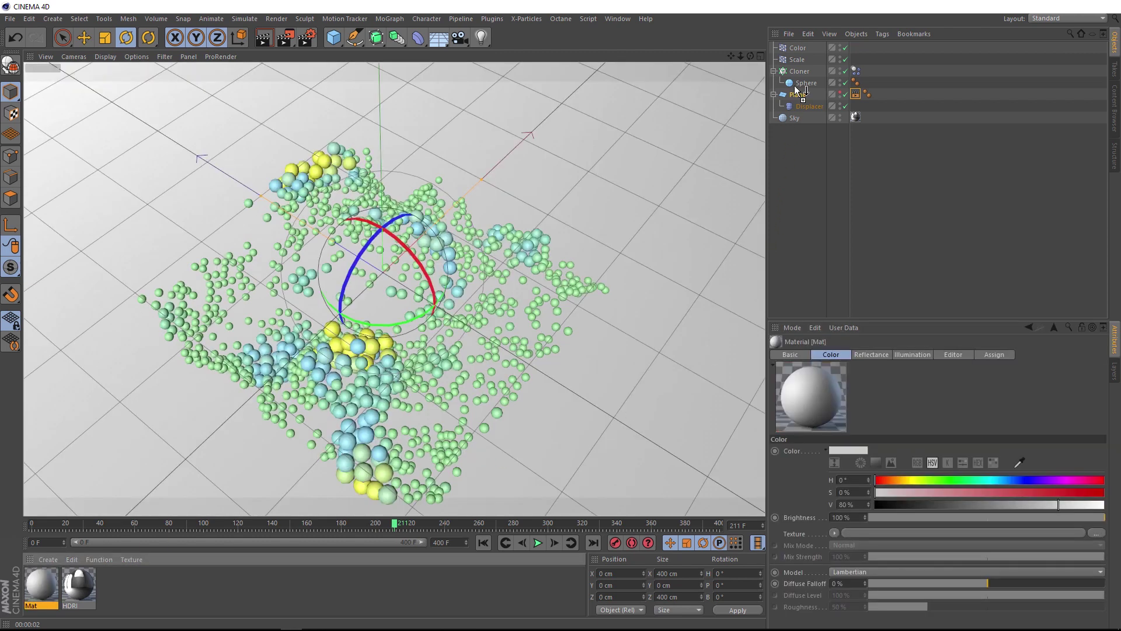
drag(797, 73, 799, 71)
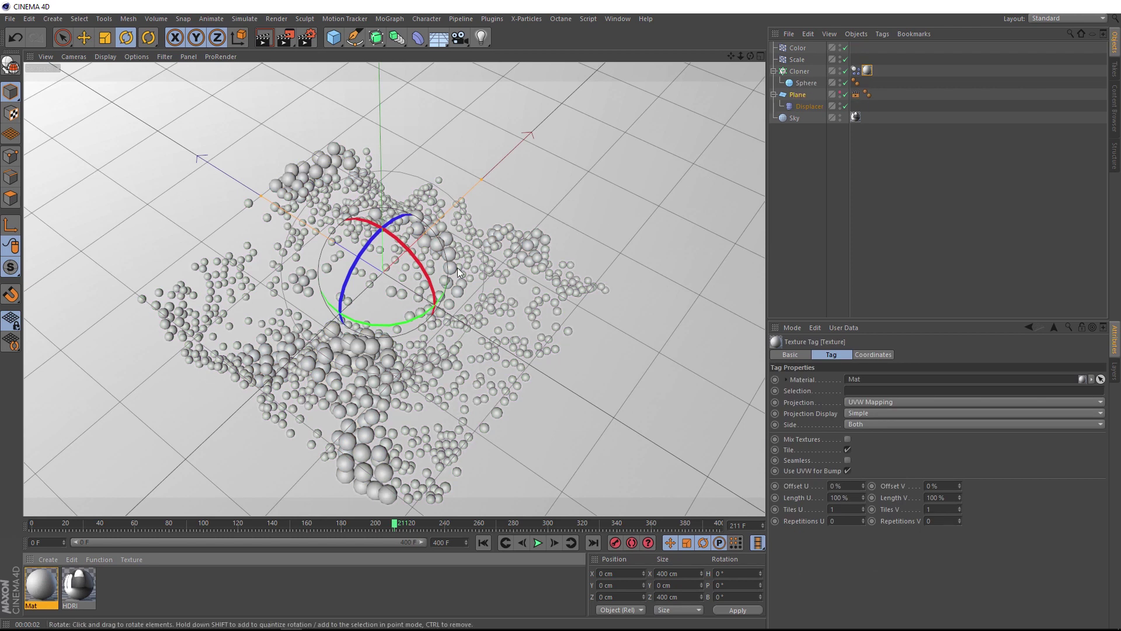
Load the MoGraph Color Shader as the color texture of the new Mat material
double_click(41, 585)
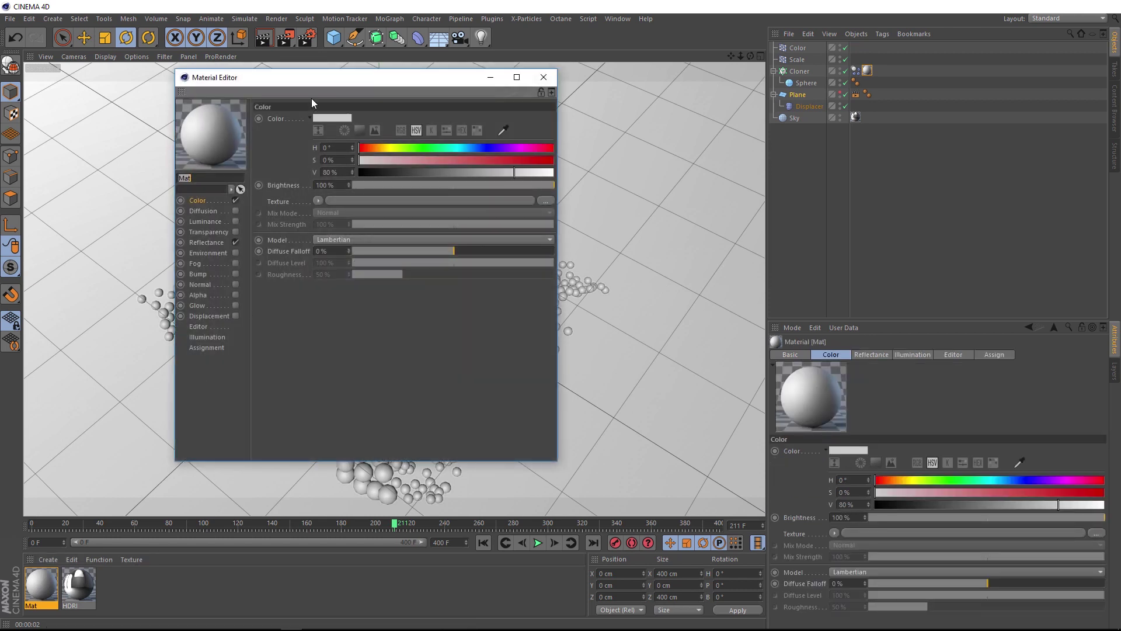
drag(311, 80, 647, 169)
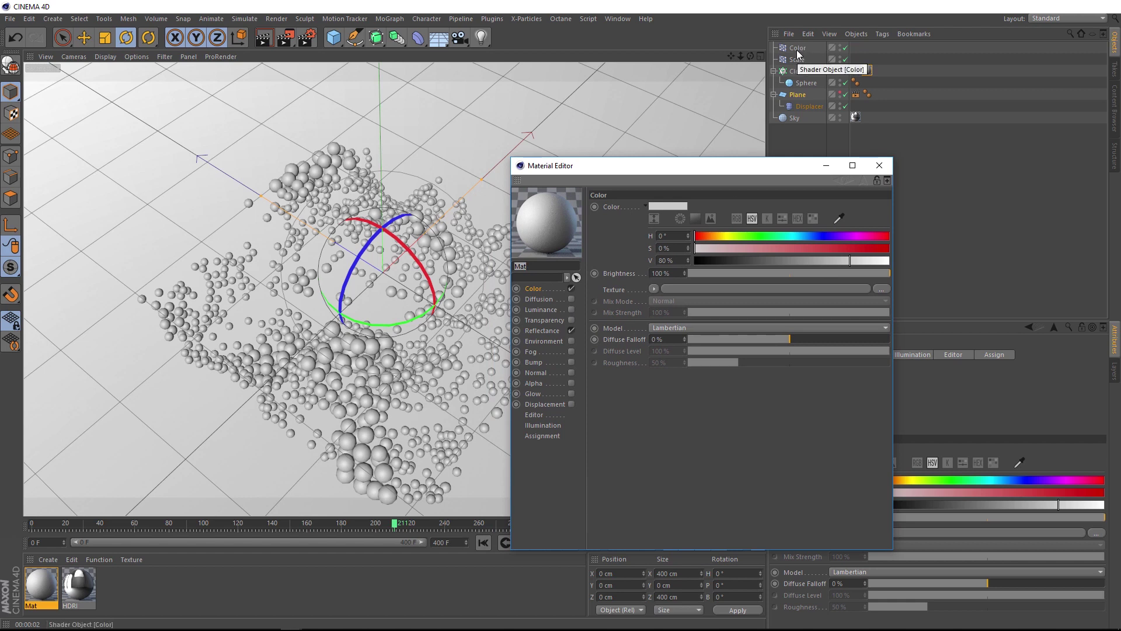
click(654, 289)
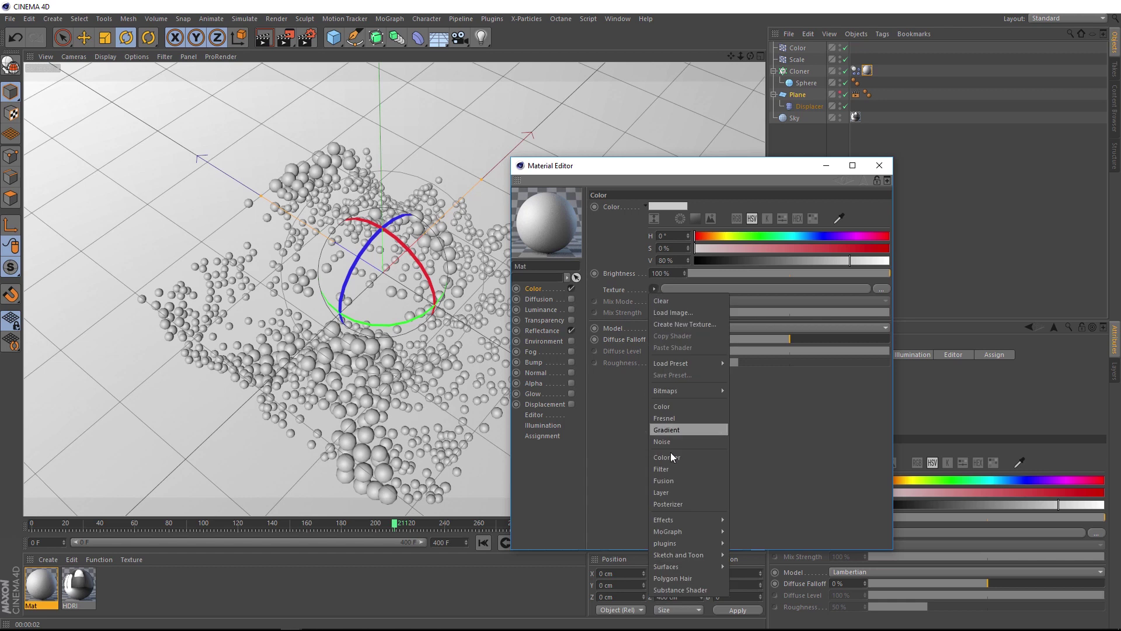
mouse_move(678, 536)
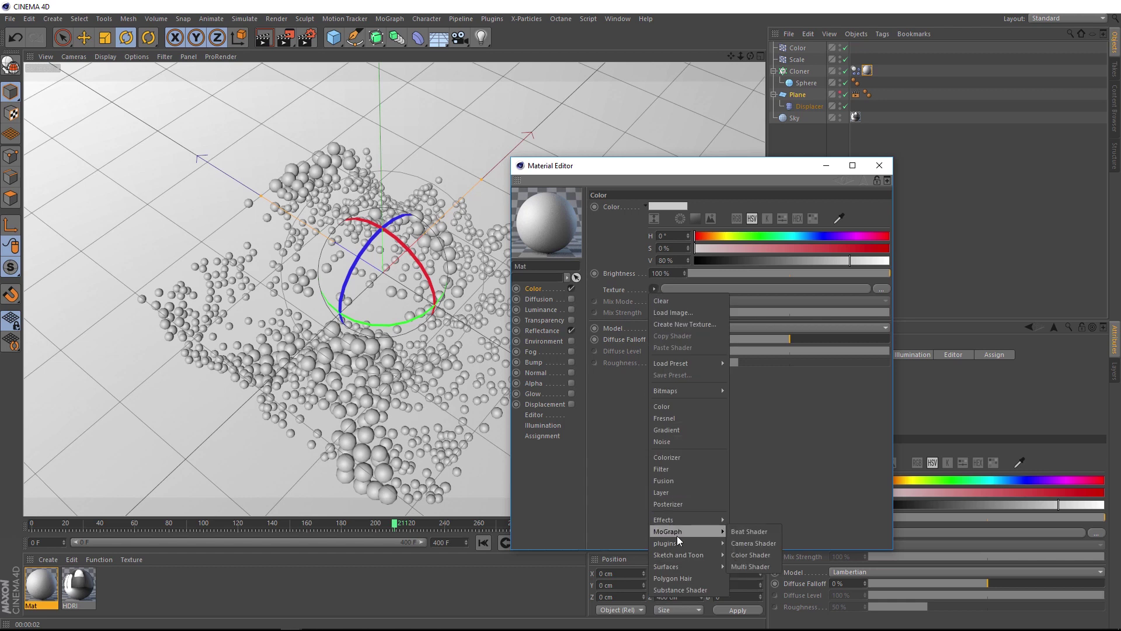
click(774, 557)
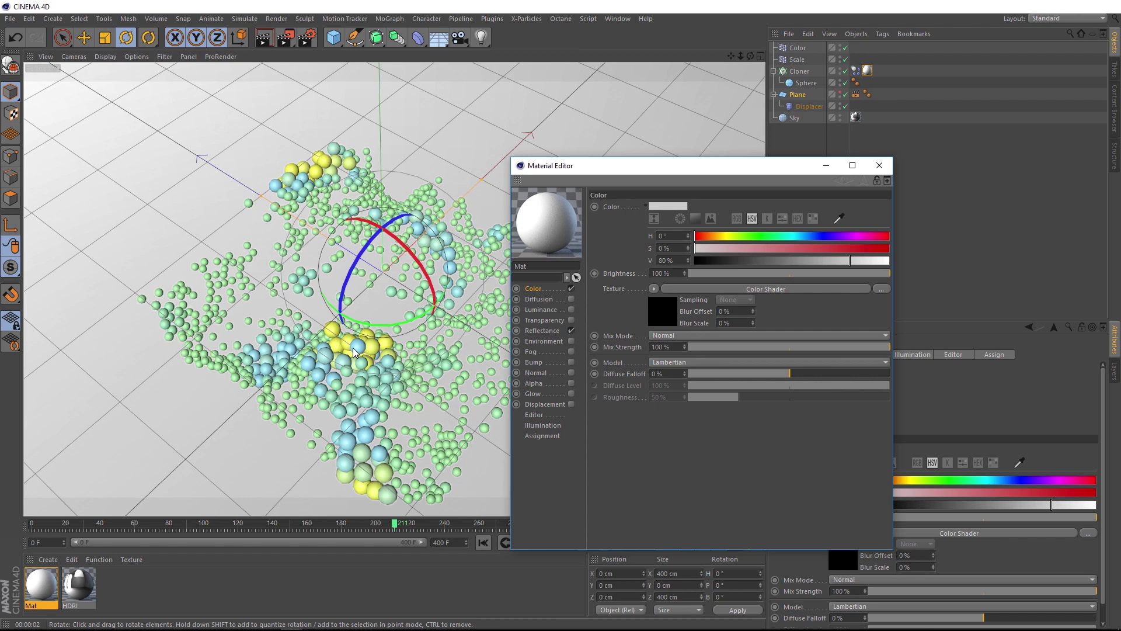
Set the material's reflectance type to GGX with 0% roughness, 29% reflection strength and 30% specular strength
click(544, 331)
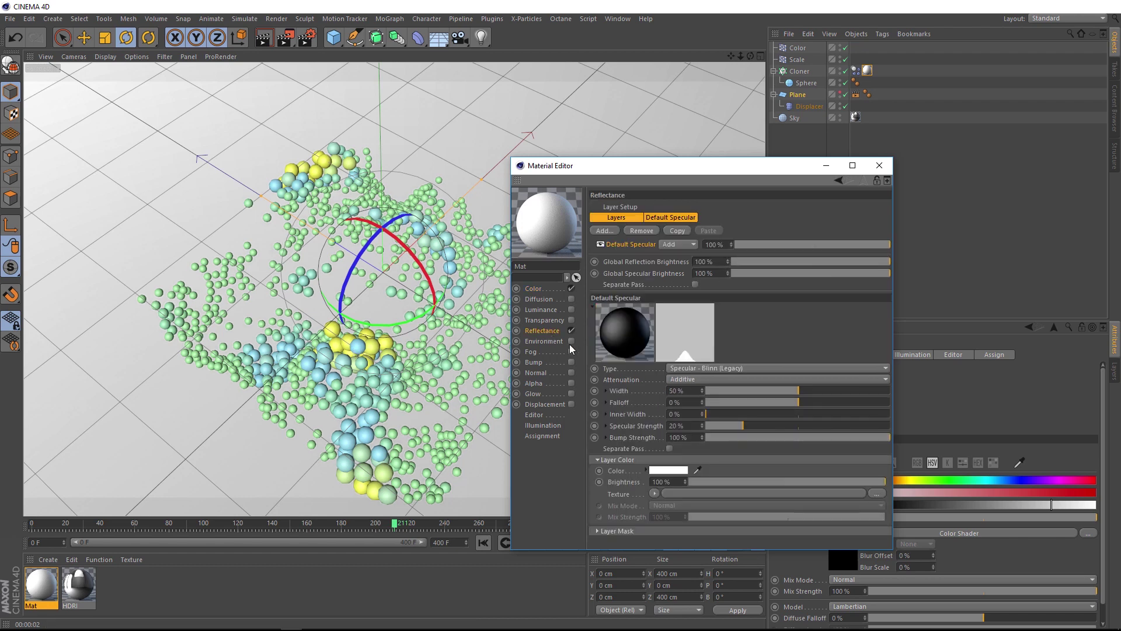
click(711, 369)
click(708, 391)
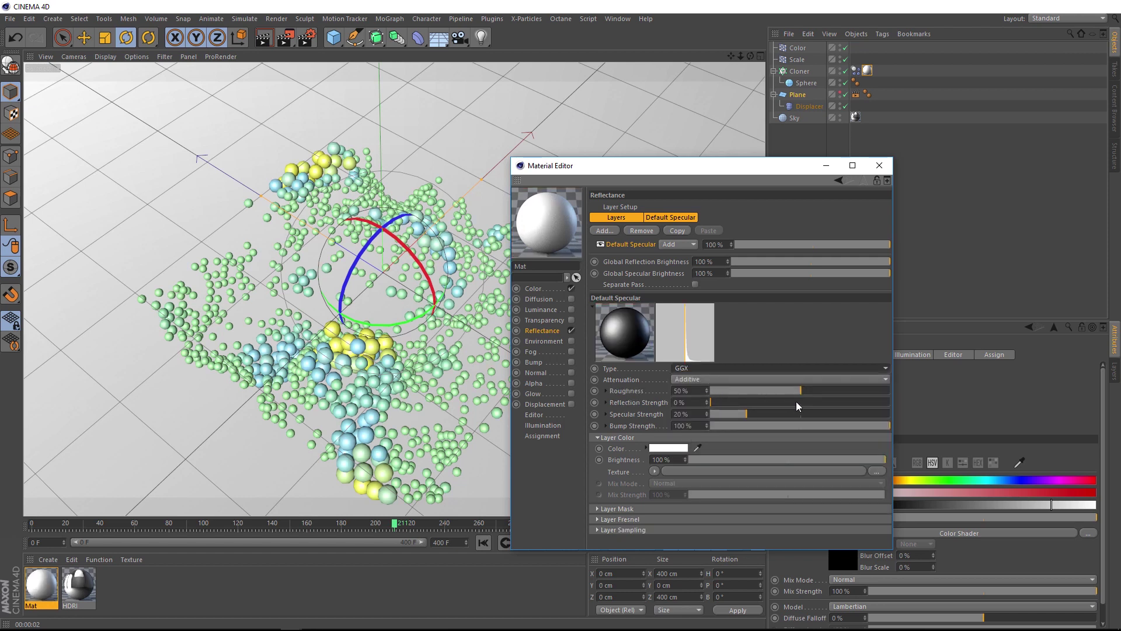
drag(797, 407, 672, 395)
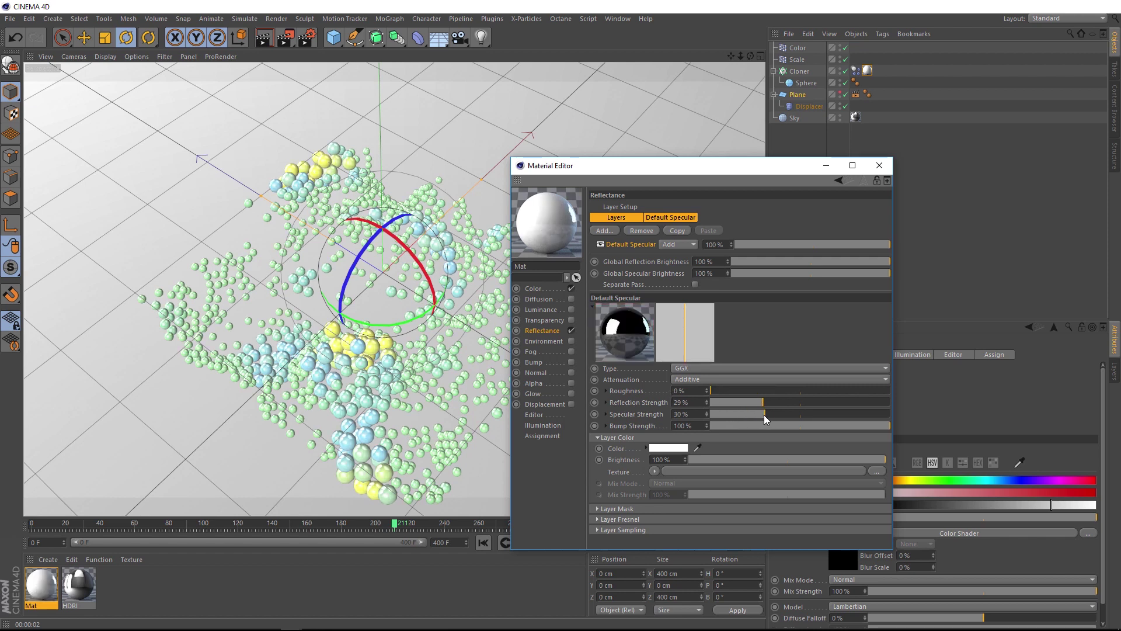
Test-render the view and lower the material's reflection strength and specular strength to 14%
click(266, 38)
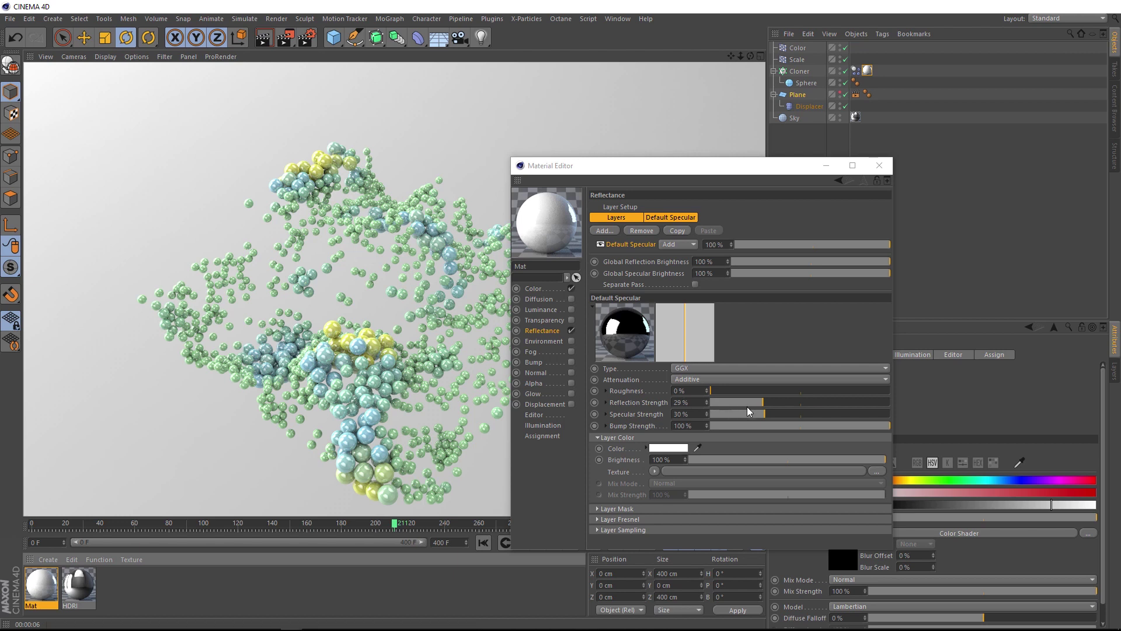
drag(748, 408, 737, 418)
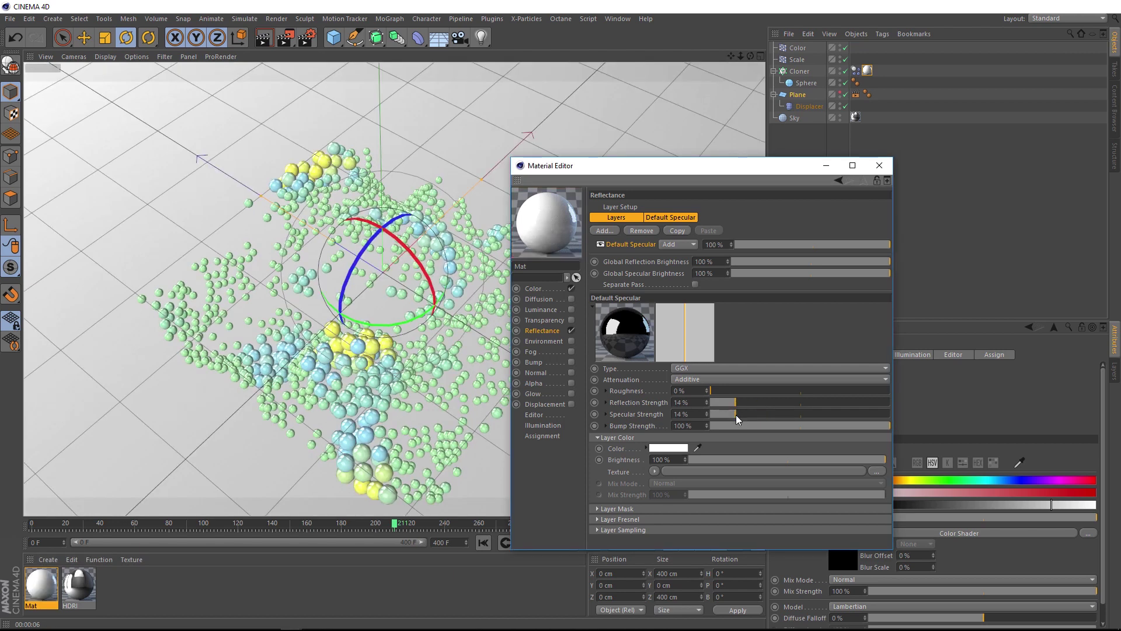
click(877, 166)
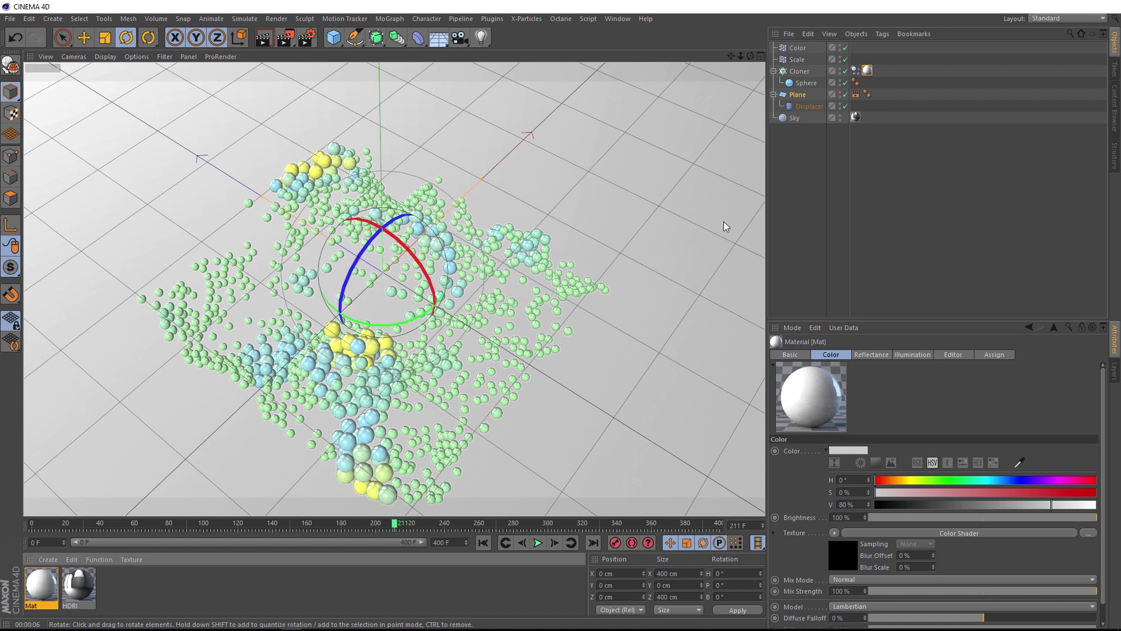
Set the Cloner's clone count to 3000
click(801, 73)
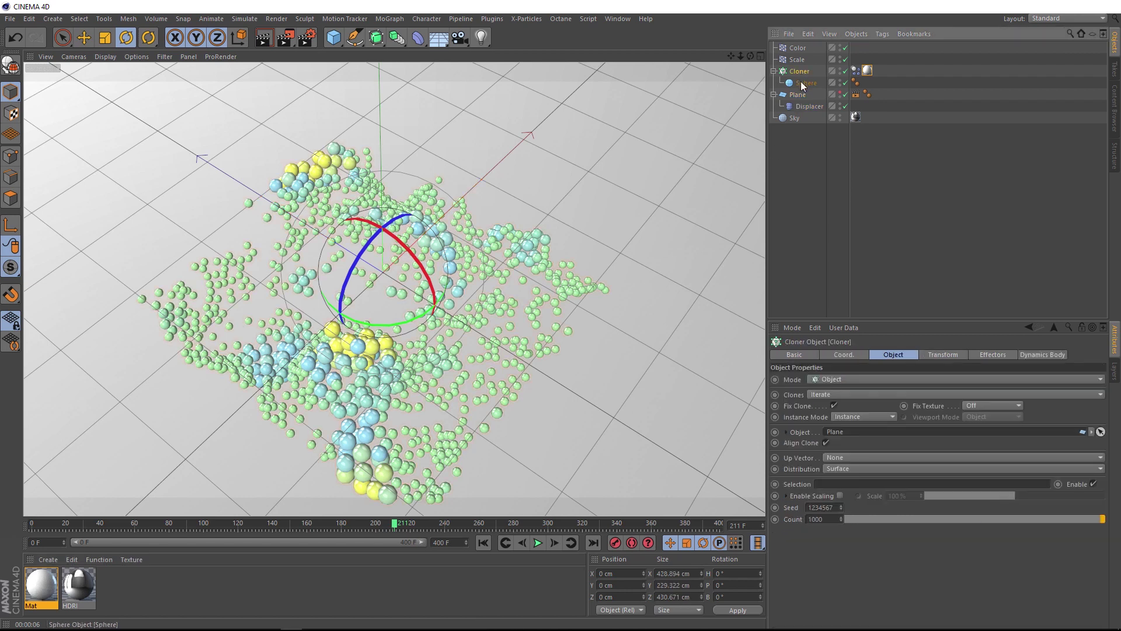
click(810, 520)
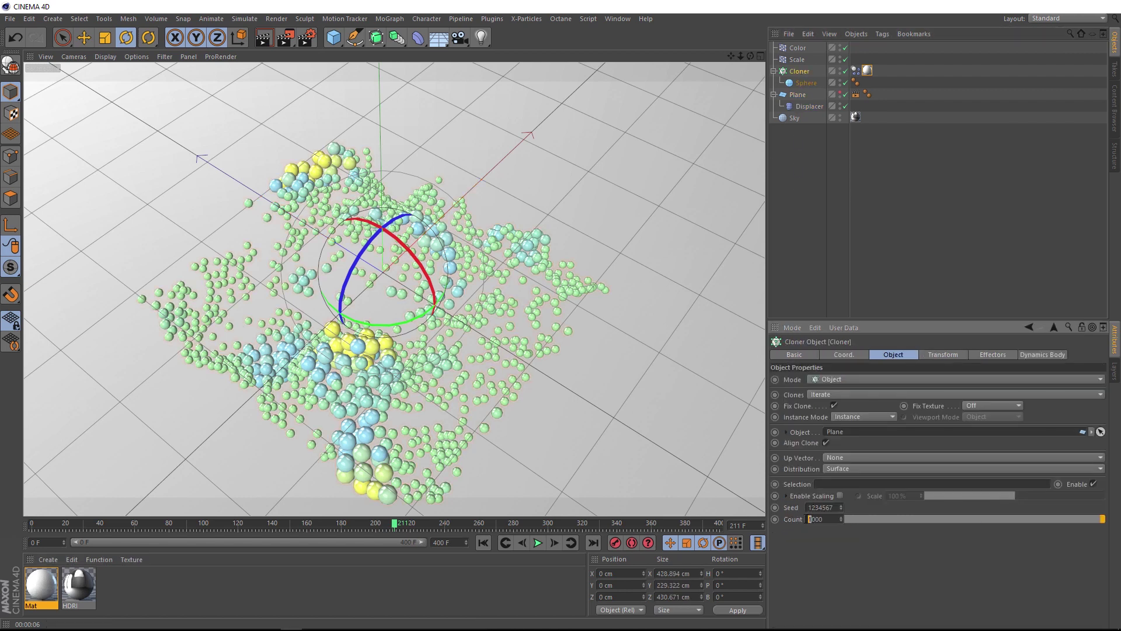
key(Return)
Rewind and play the simulation to about frame 71 to check the denser clones
click(483, 542)
click(538, 543)
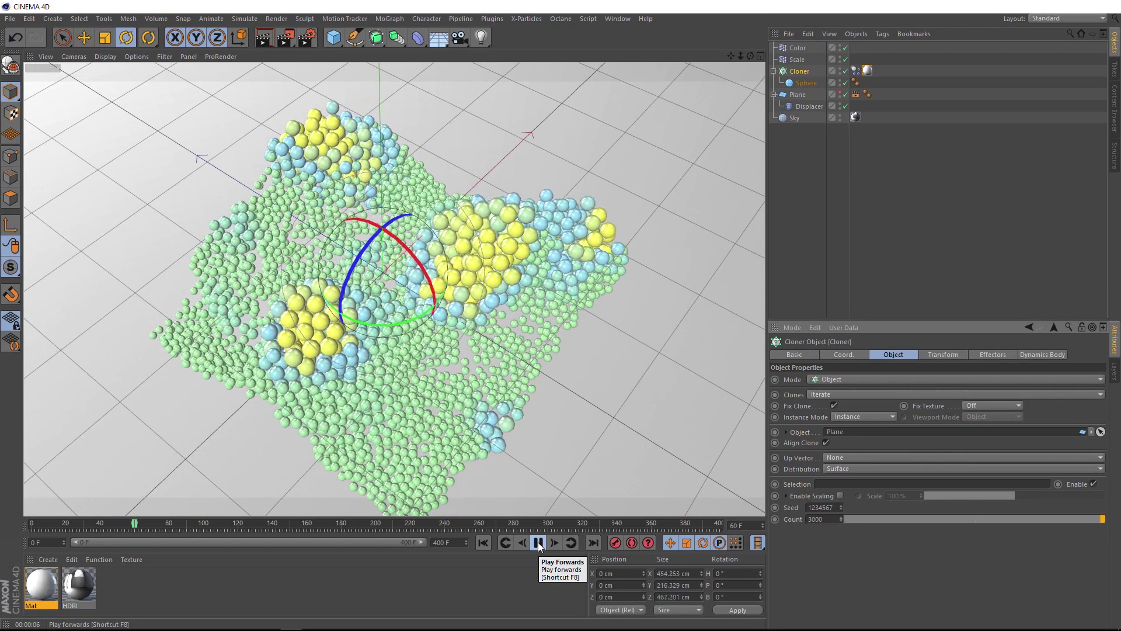
click(538, 543)
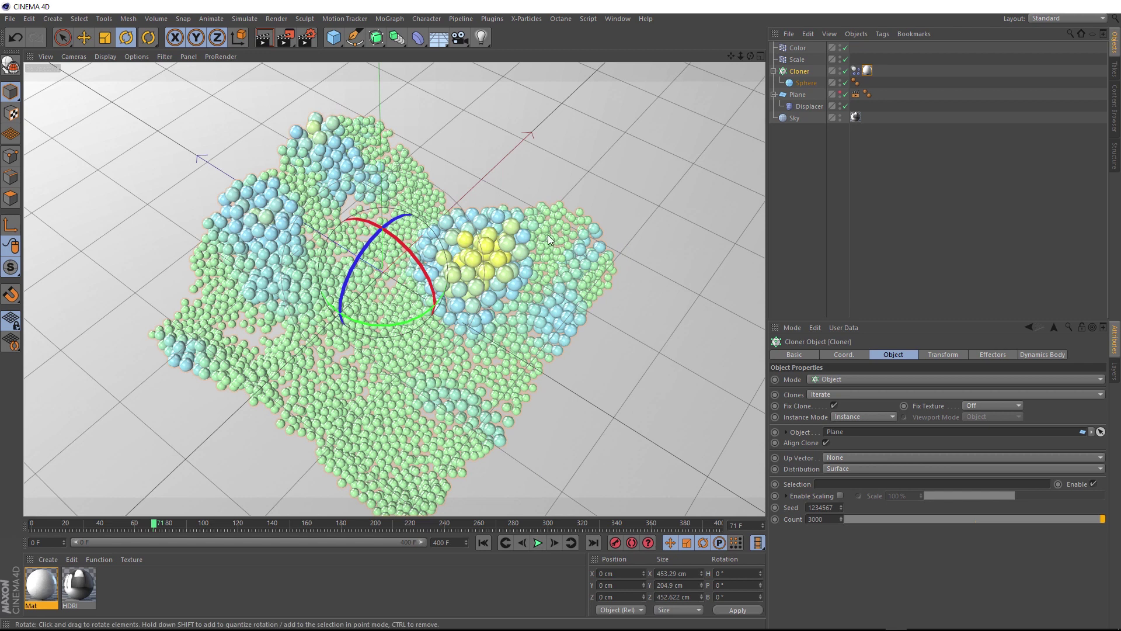
Bake the dynamics simulation for all objects from the cache settings of the Cloner's Dynamics Body tag
click(854, 71)
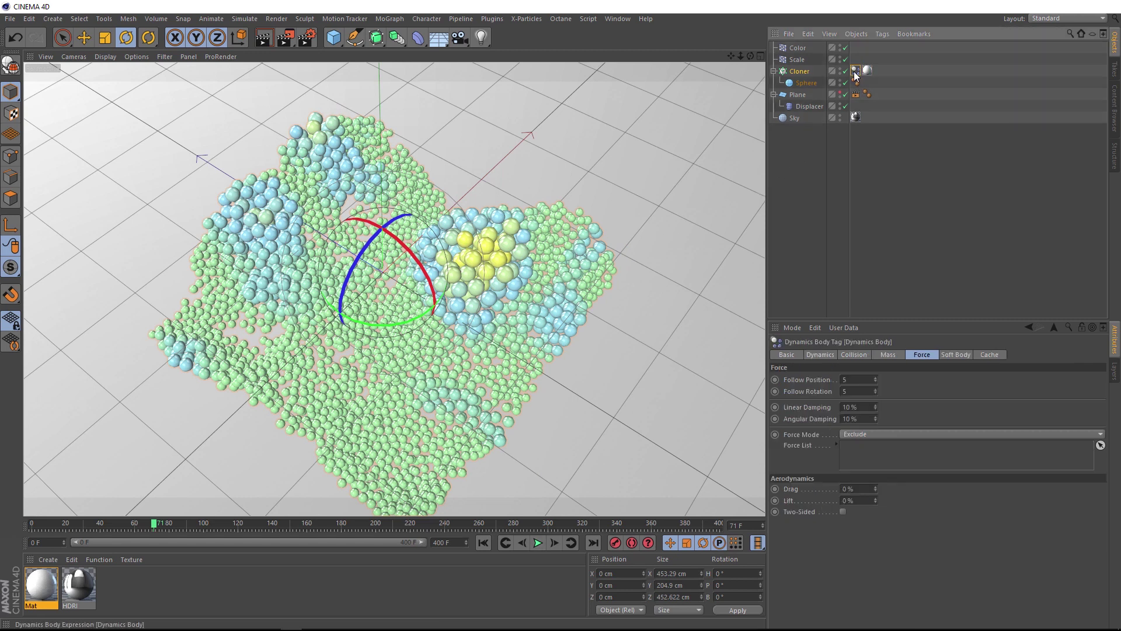
click(992, 354)
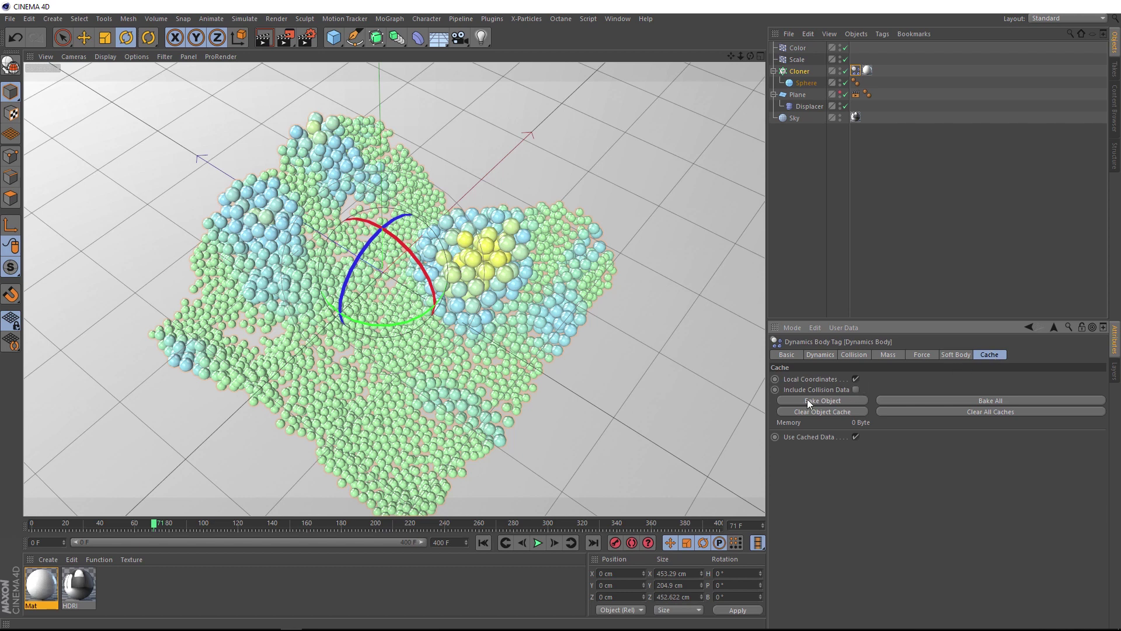
click(936, 400)
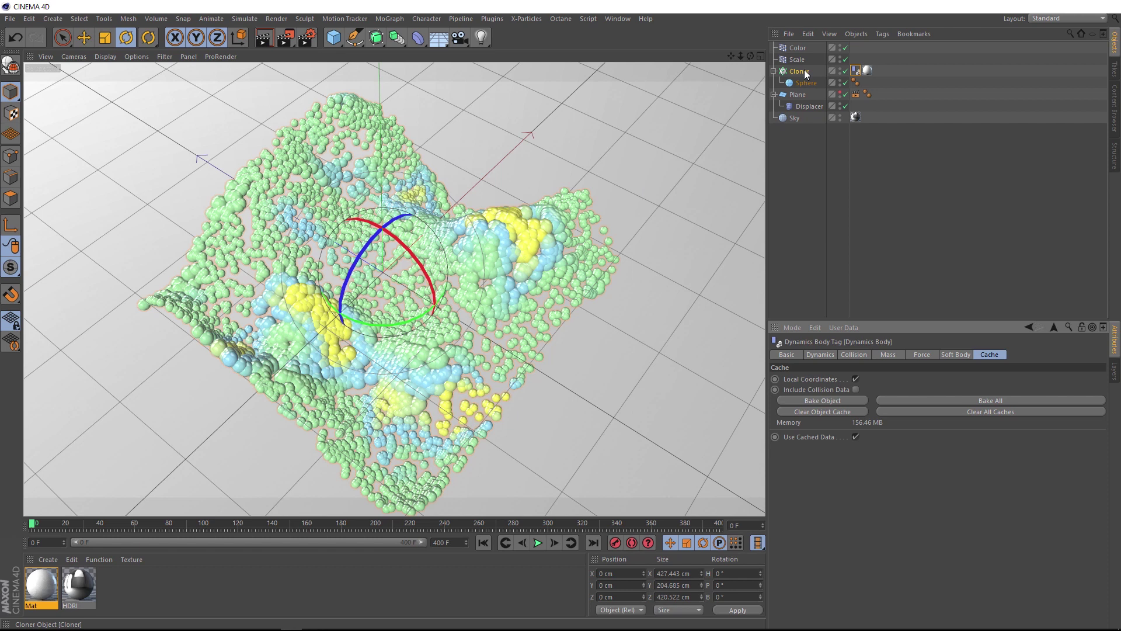
Add a MoGraph Cache tag to the Cloner and bake the clone animation into it
click(883, 34)
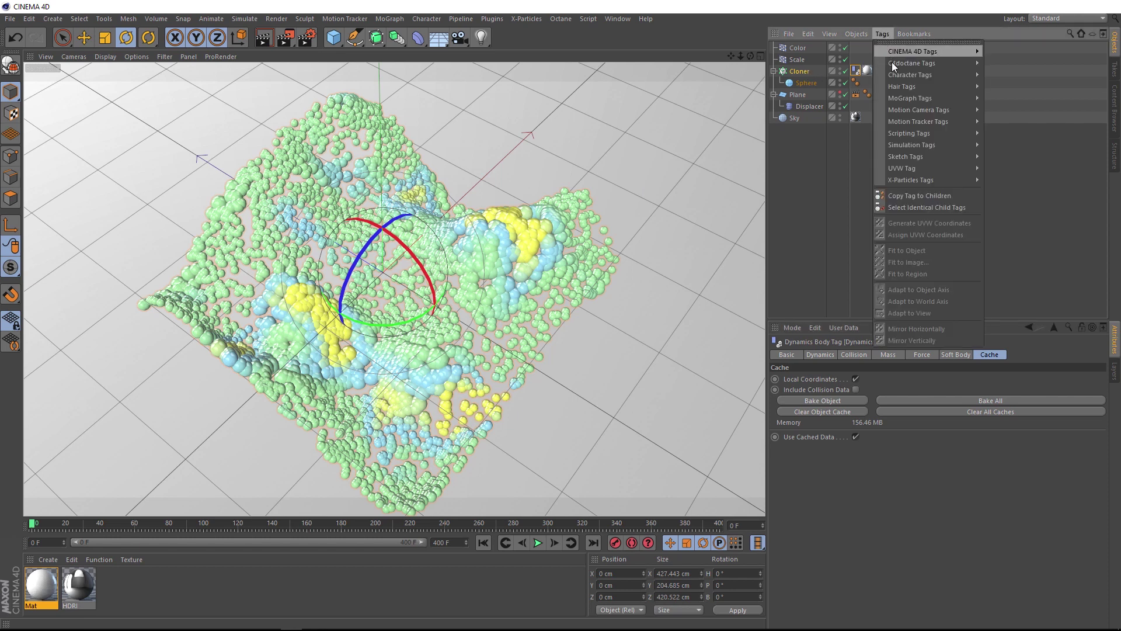
mouse_move(910, 98)
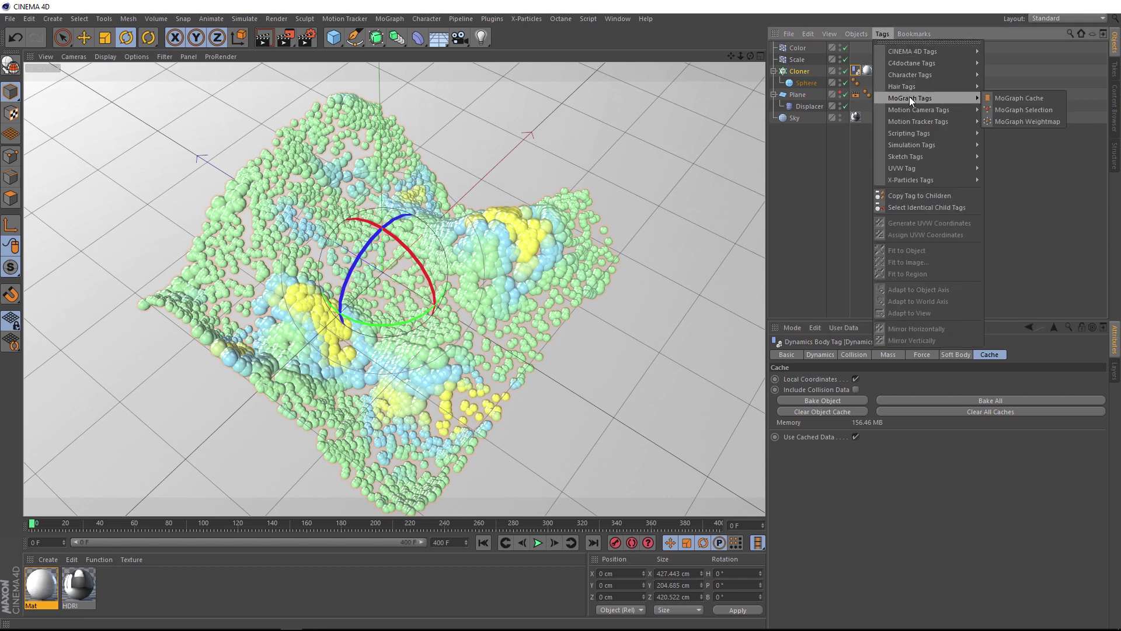
click(1029, 97)
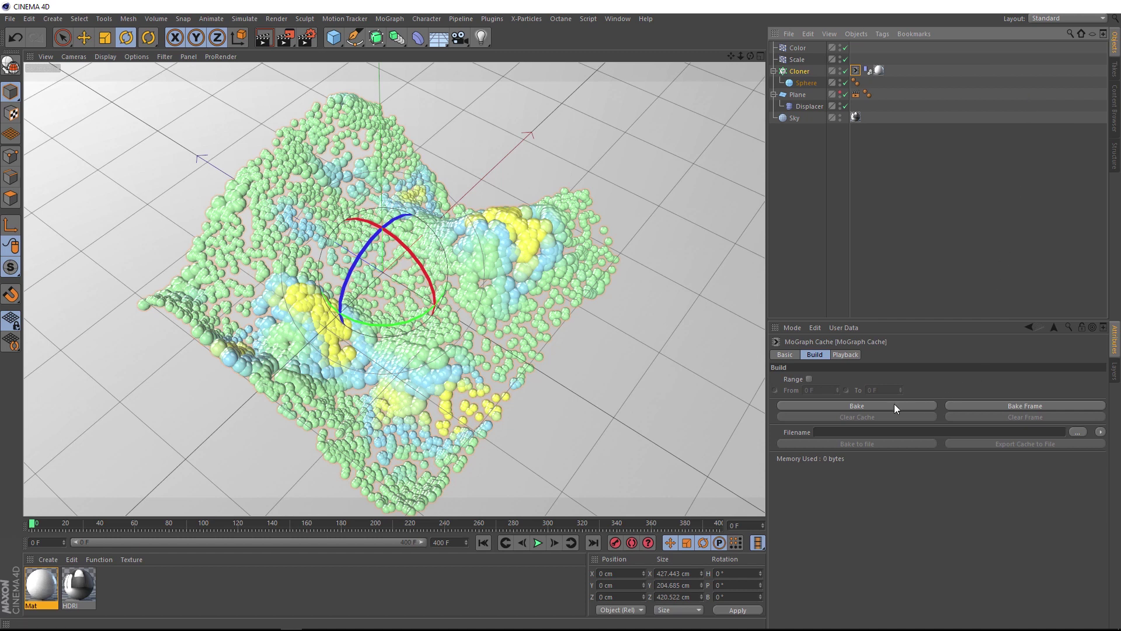
click(845, 405)
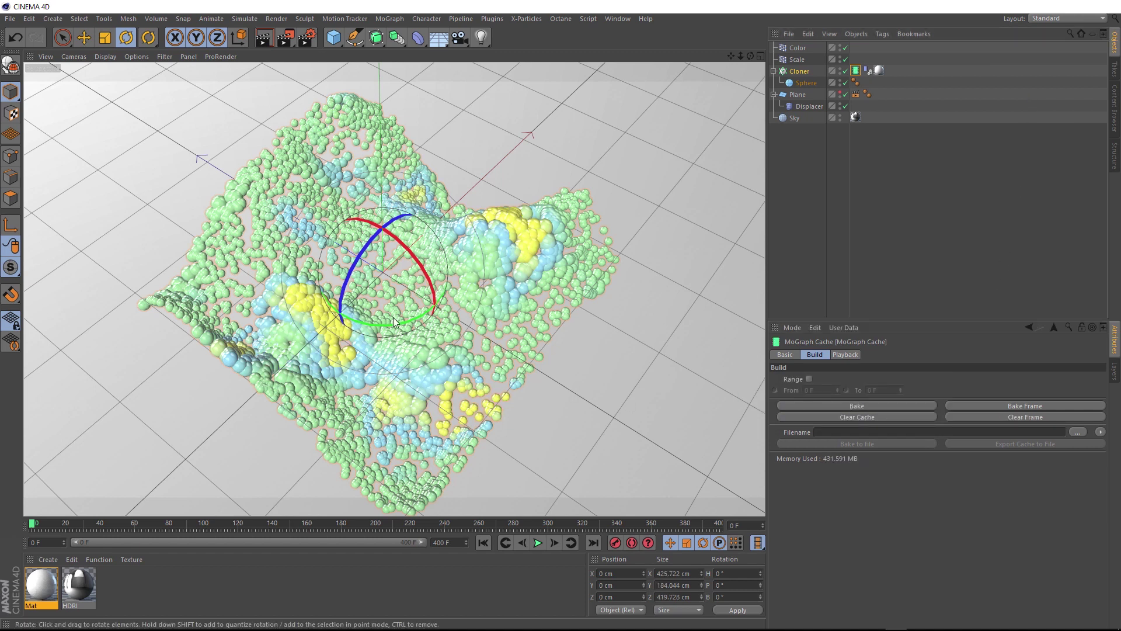
Play the baked animation from frame 0 to check the clones' motion up close
scroll(393, 317, up, 4)
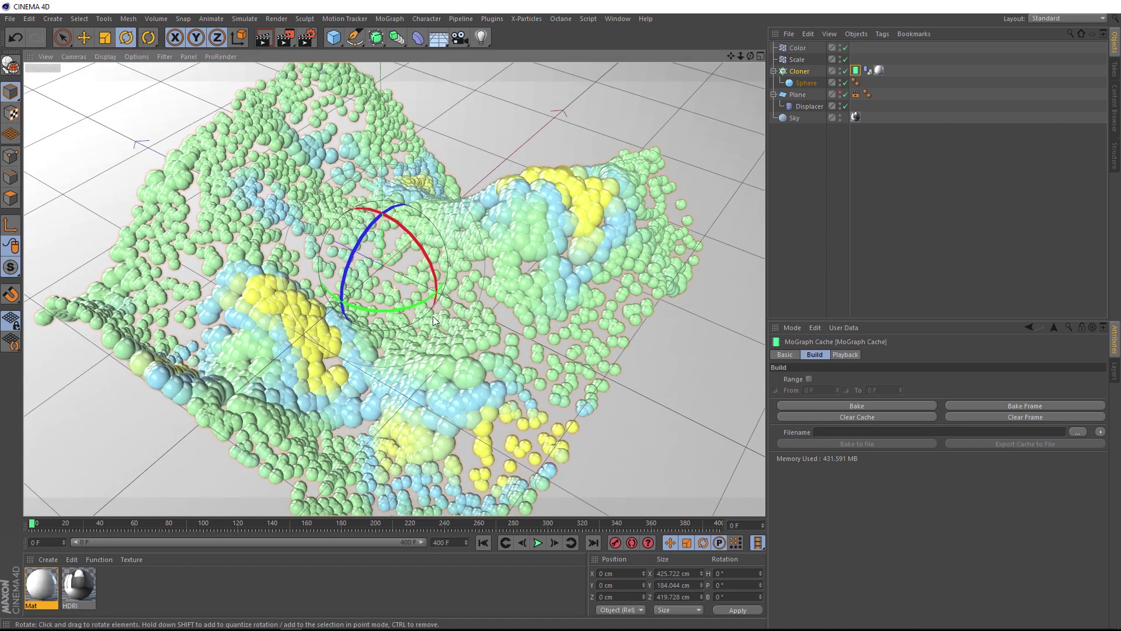
click(537, 543)
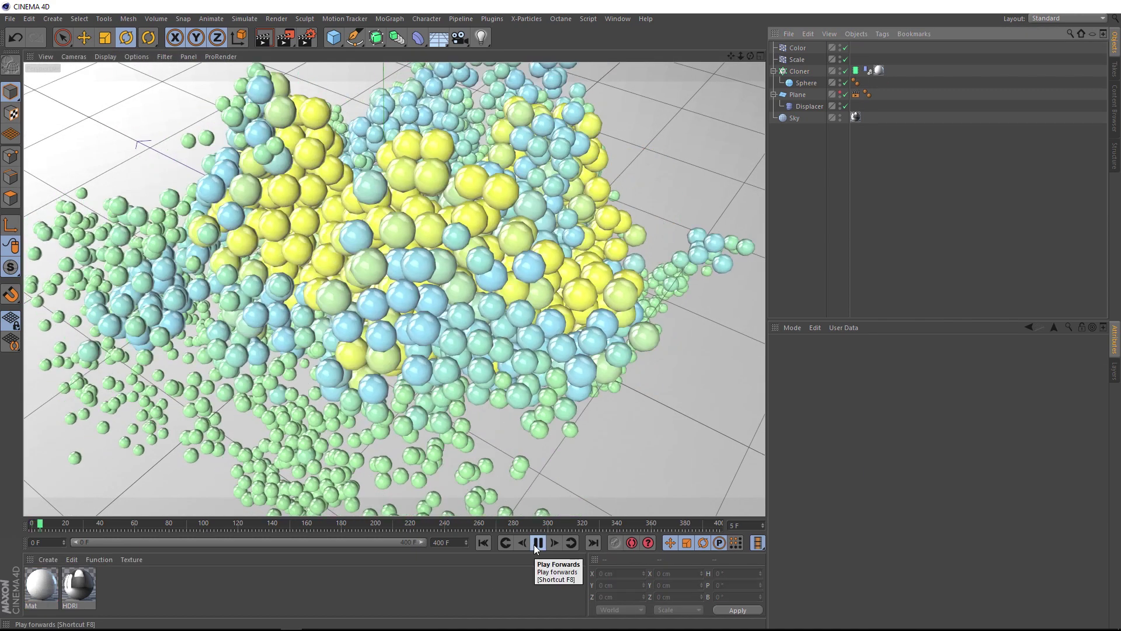